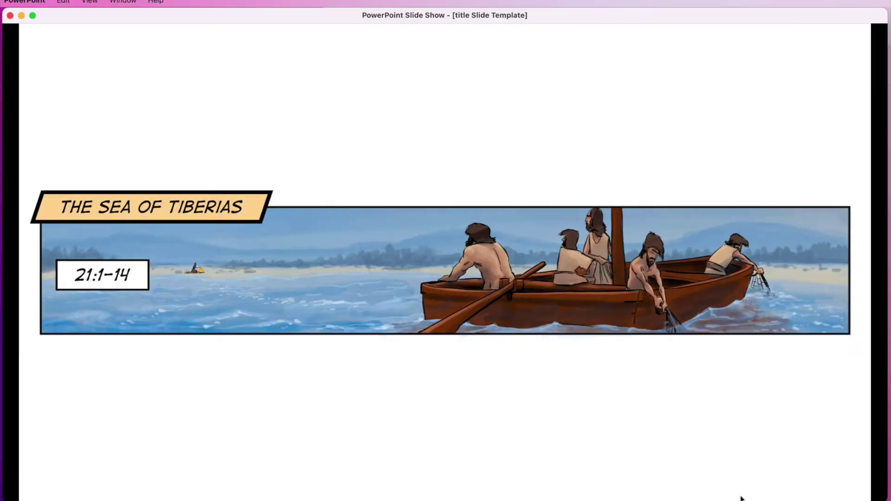
Advance the slide show through the close-up boat panel and its bubbles, then the fish-net and diving slides
key(Right)
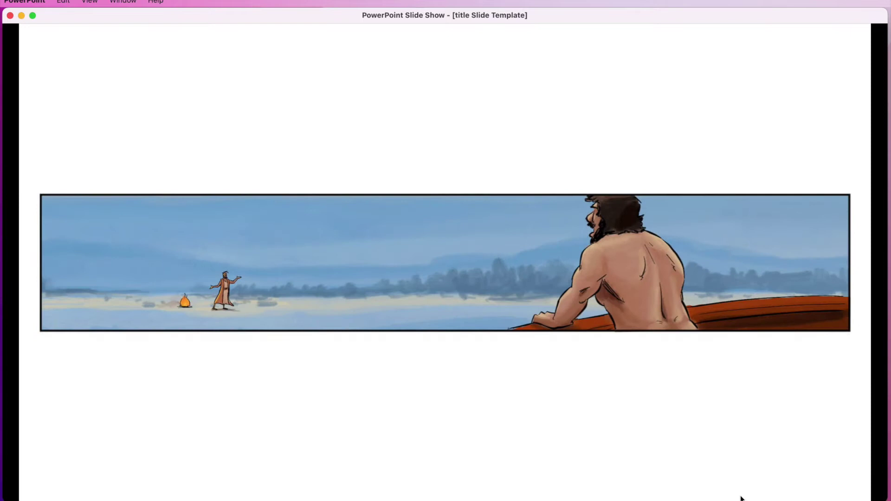
key(Right)
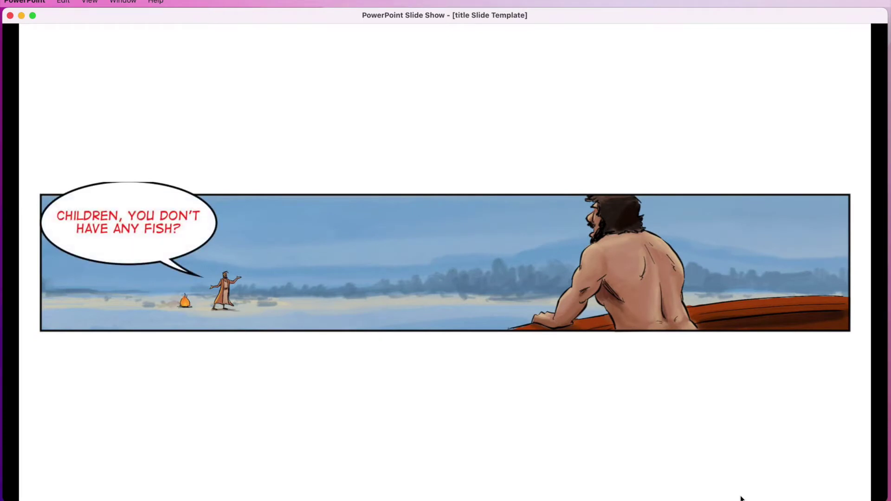
key(Right)
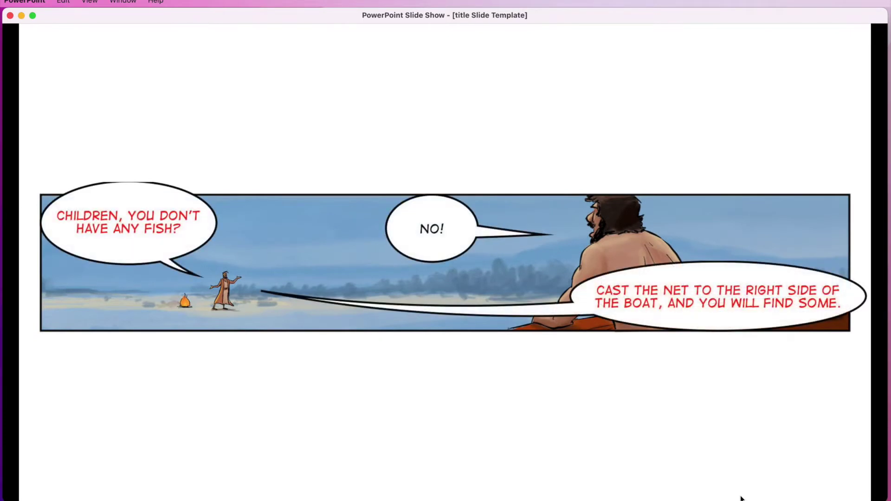
key(Right)
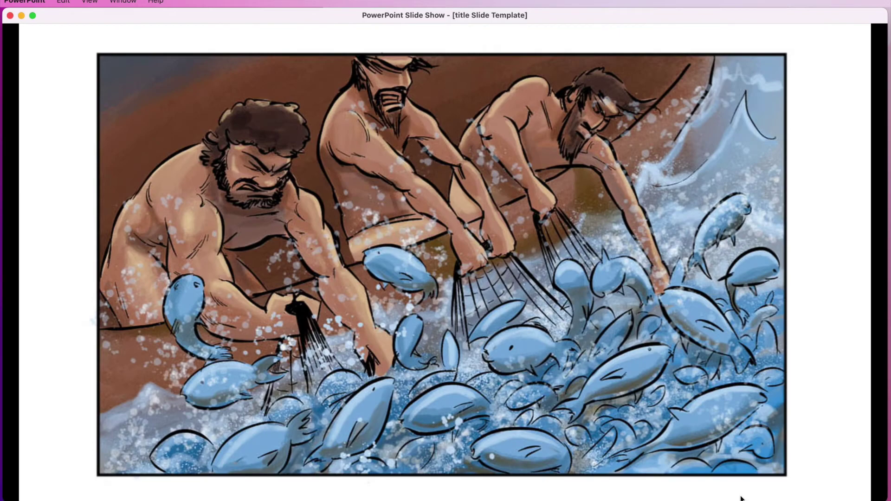
key(Right)
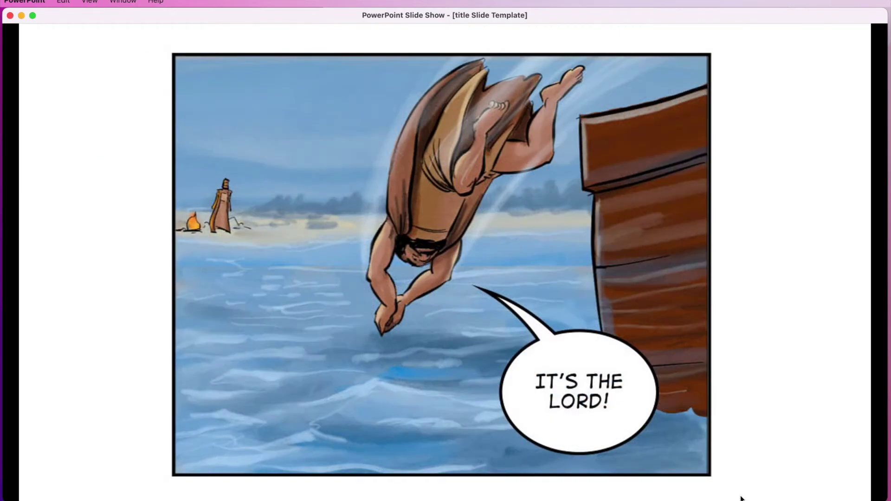
key(Right)
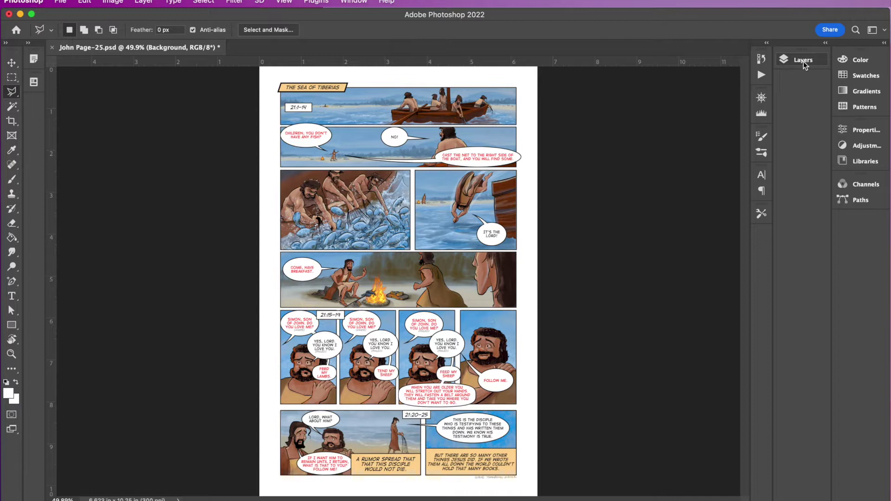
Show the Layers panel from the Window menu
click(354, 2)
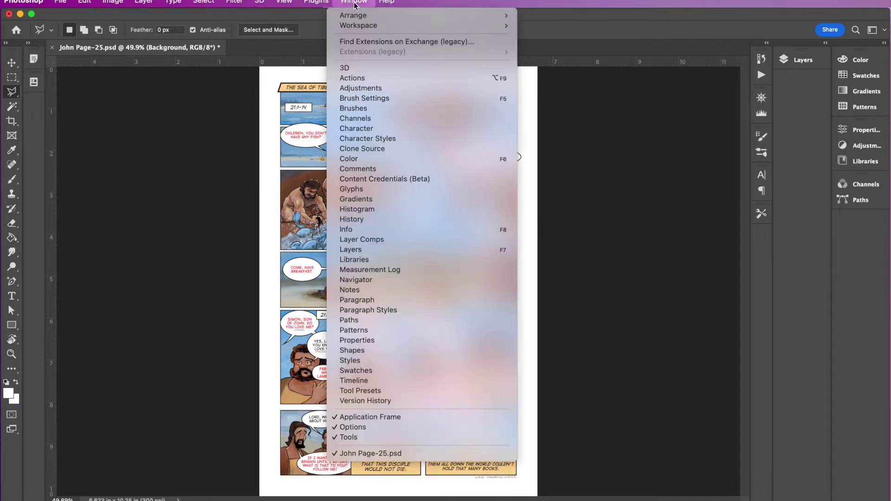
click(355, 251)
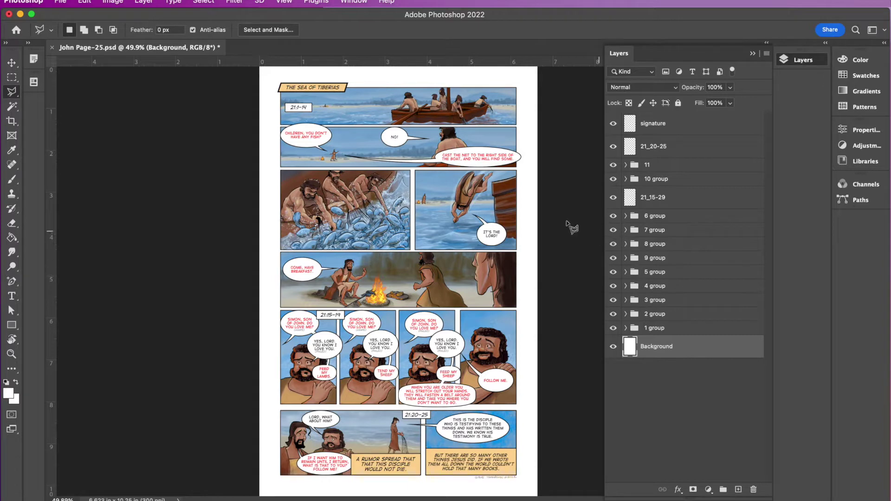
click(613, 328)
click(613, 328)
click(613, 314)
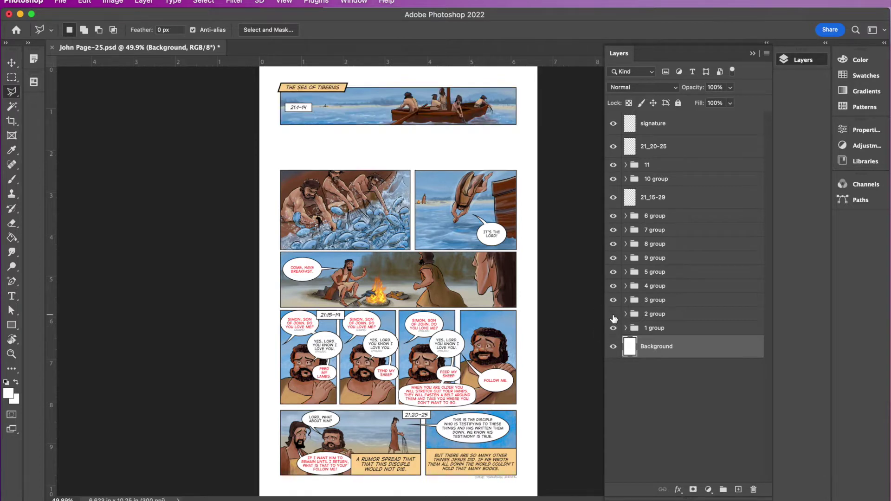
click(613, 315)
click(613, 300)
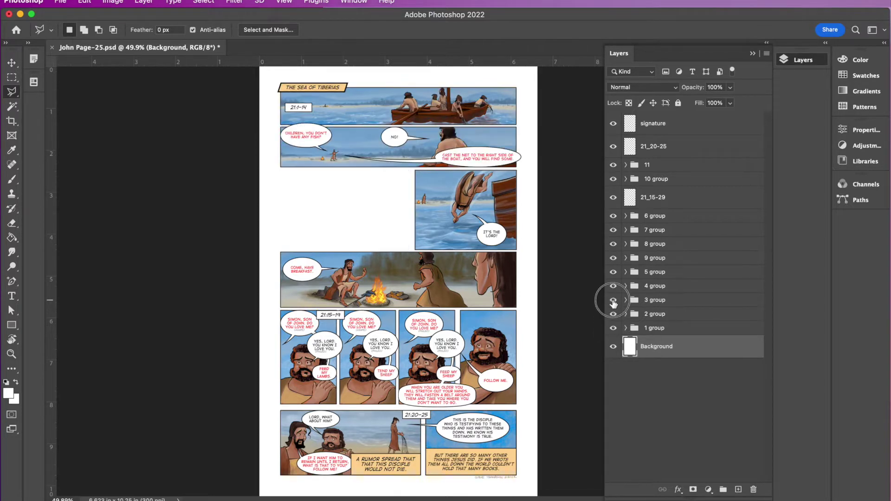
click(613, 300)
click(613, 286)
click(613, 285)
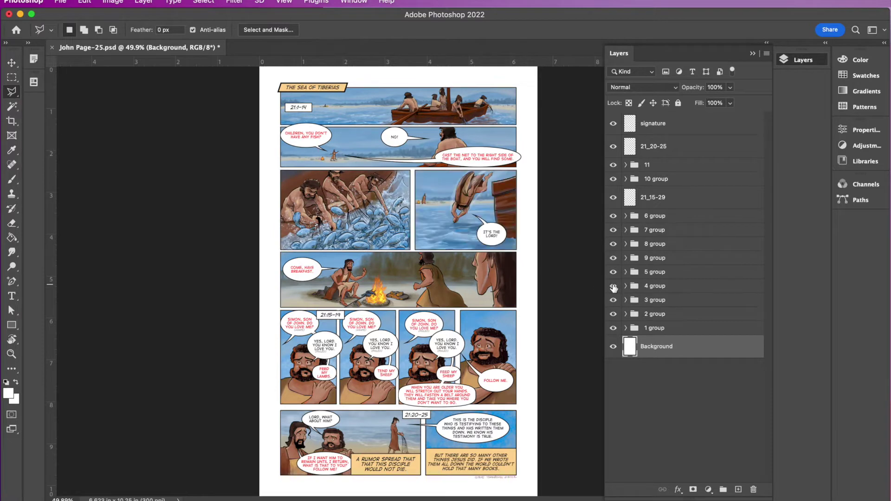
click(626, 217)
click(614, 217)
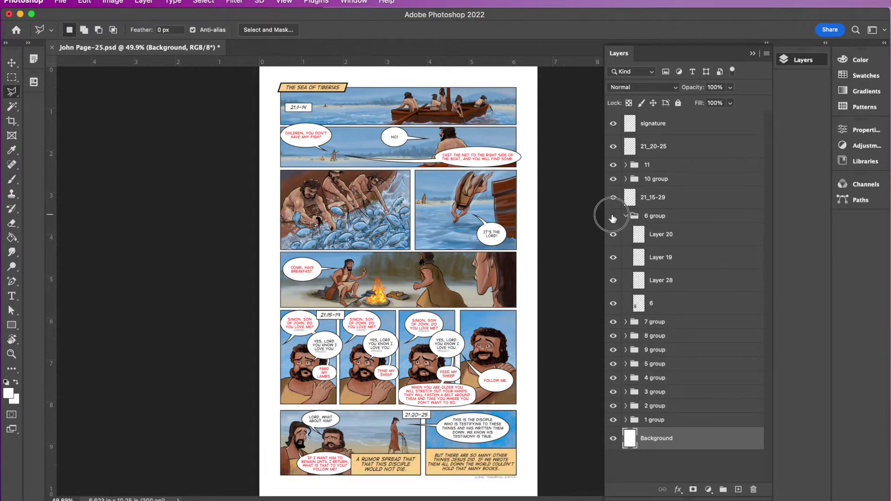
click(613, 217)
key(z)
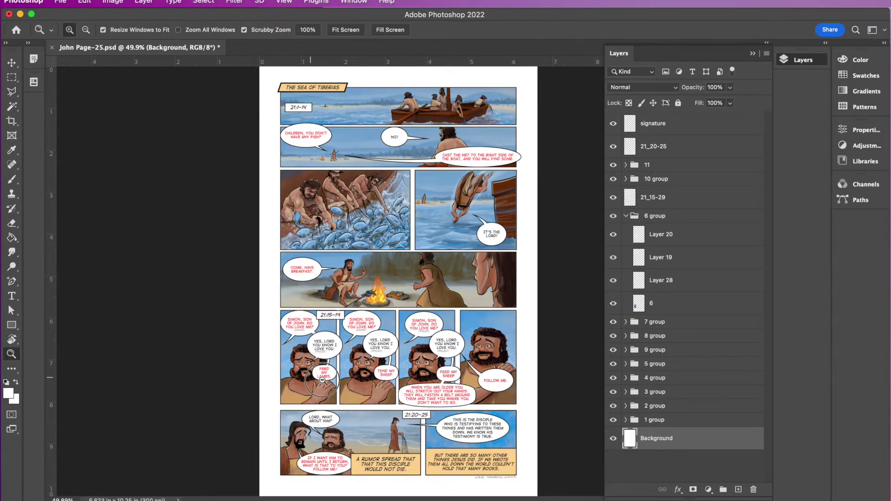
drag(321, 379, 372, 392)
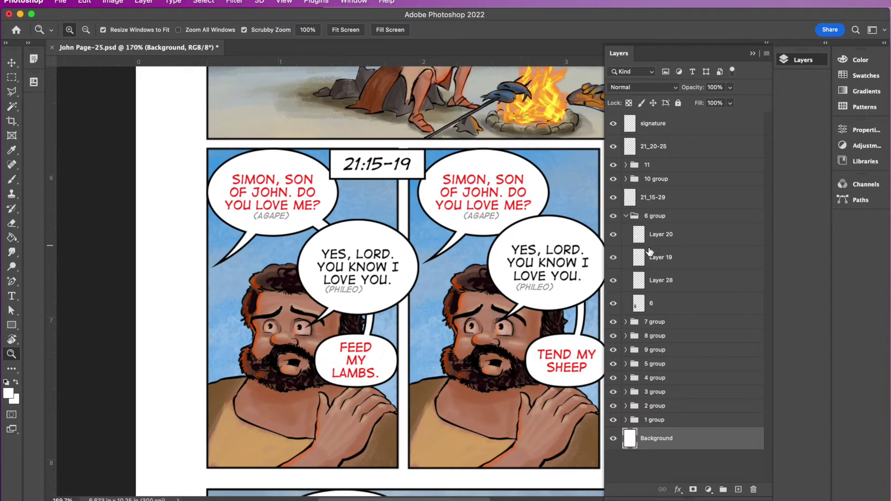
click(688, 239)
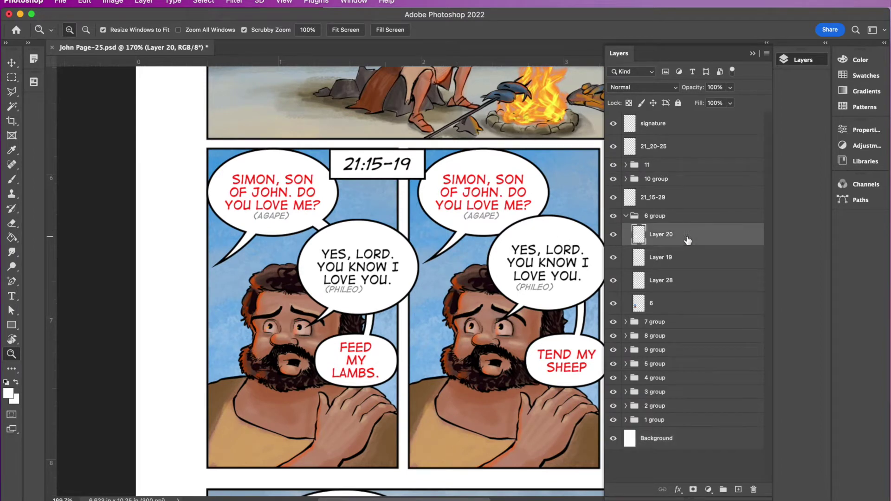
click(688, 258)
click(683, 281)
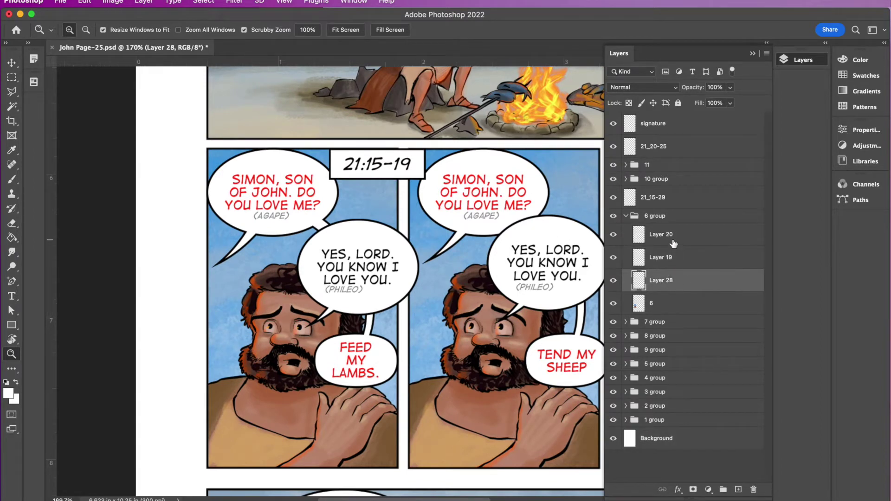
click(613, 235)
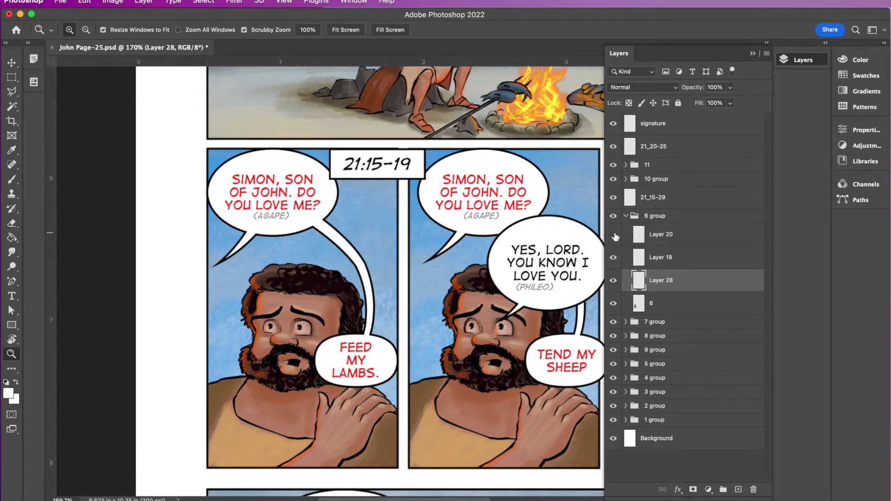
click(613, 258)
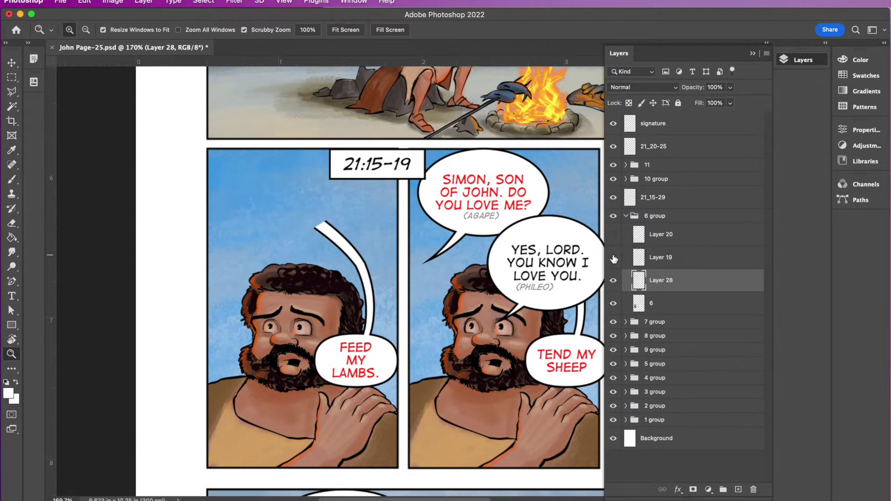
click(613, 258)
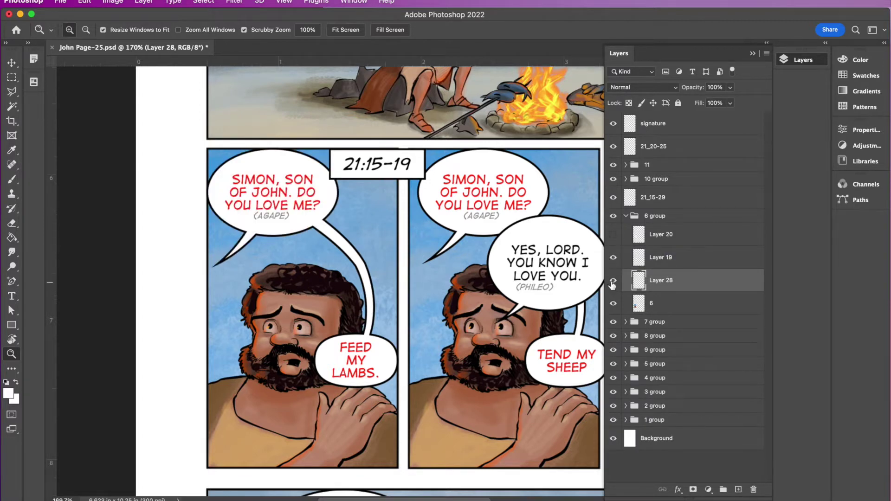
click(613, 281)
click(613, 282)
click(613, 235)
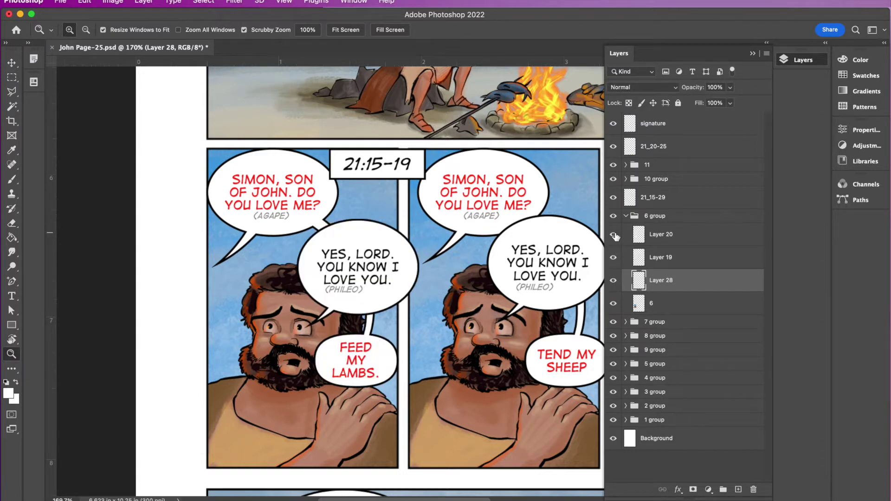
click(613, 234)
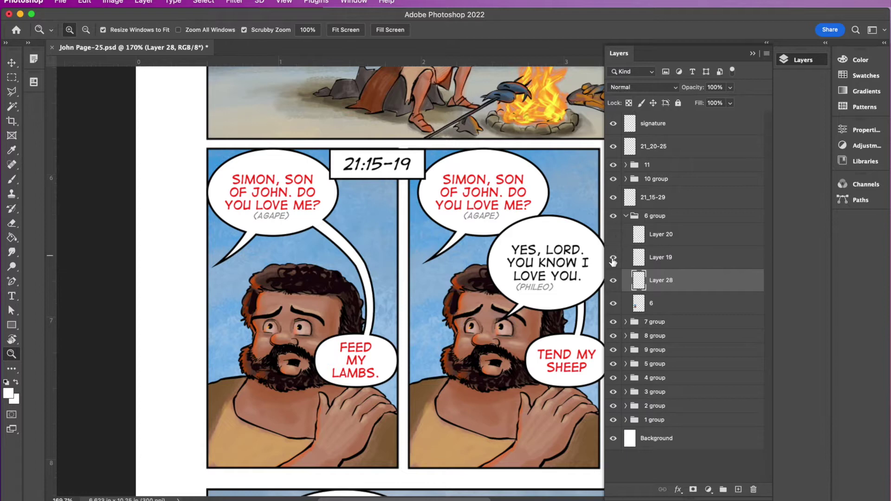
click(613, 257)
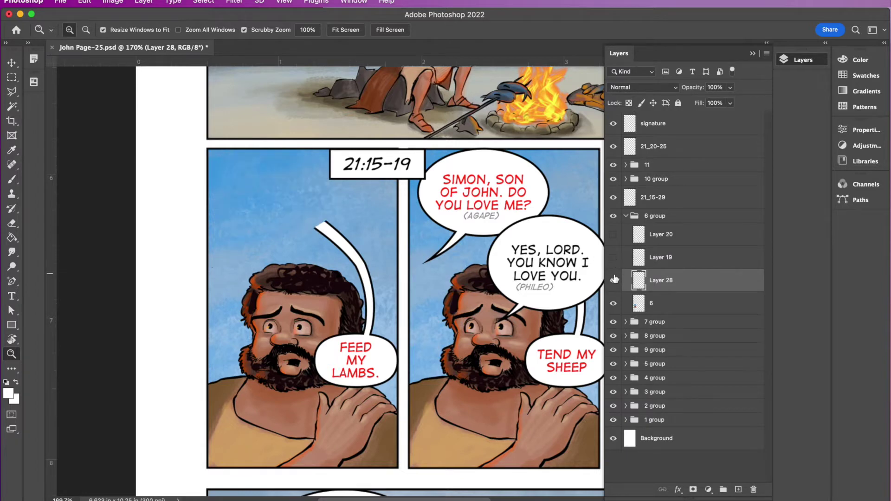
click(614, 280)
click(614, 258)
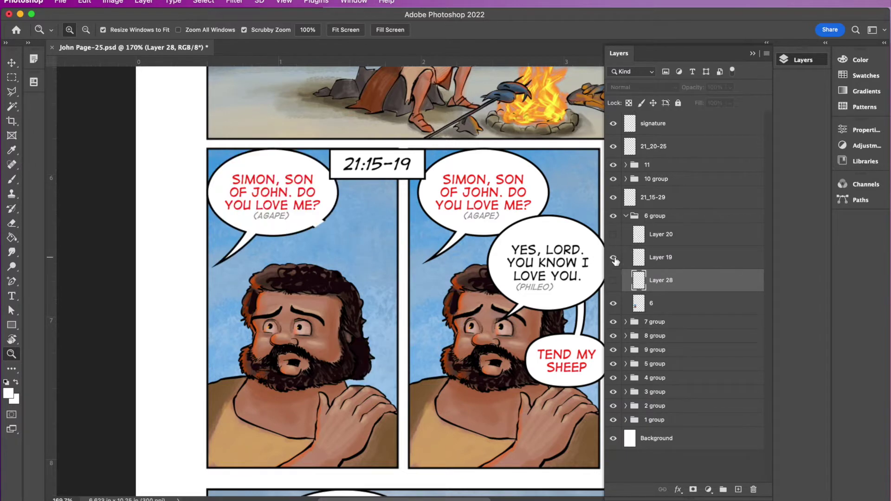
click(614, 235)
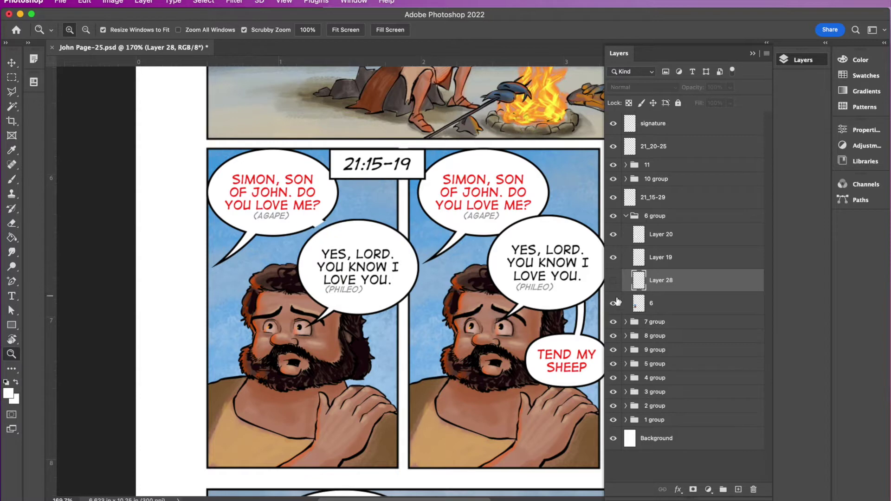
click(614, 280)
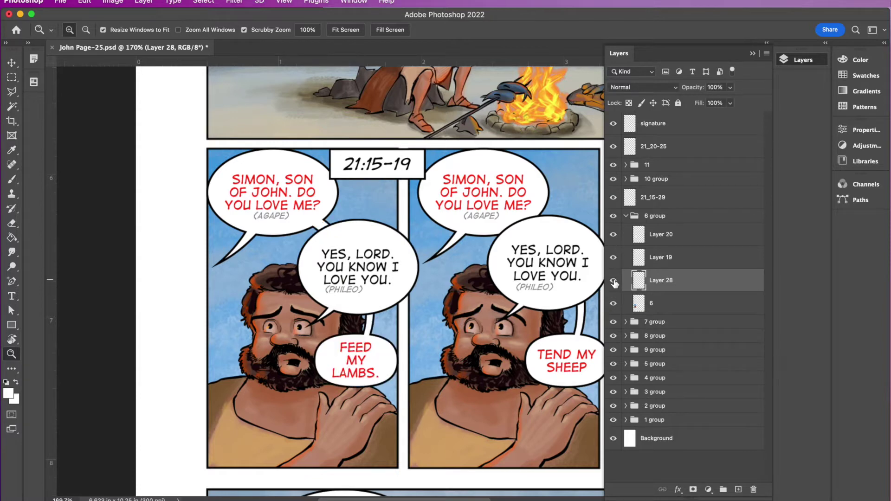
click(626, 217)
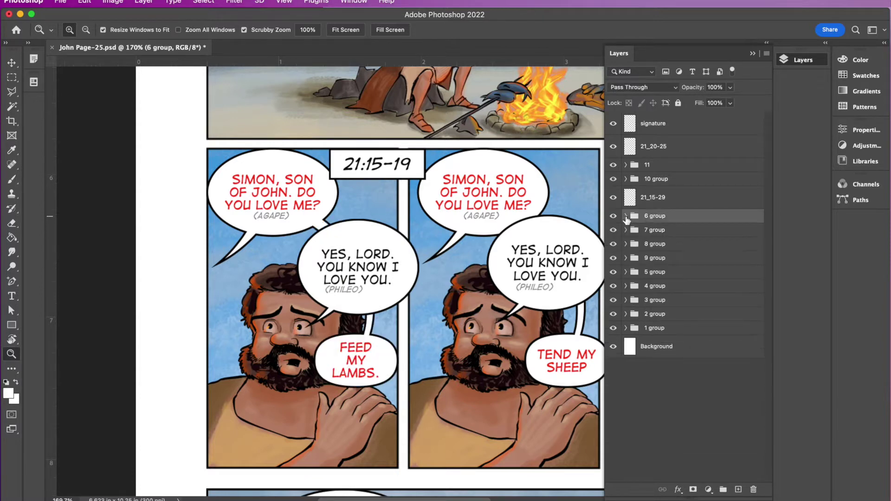
key(super+0)
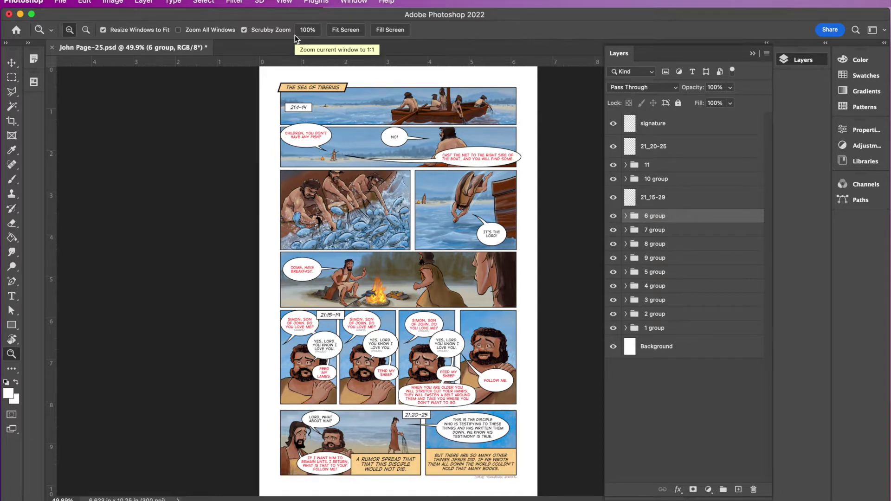
Open the Layer Comps panel and dock it in the left panel column
click(353, 2)
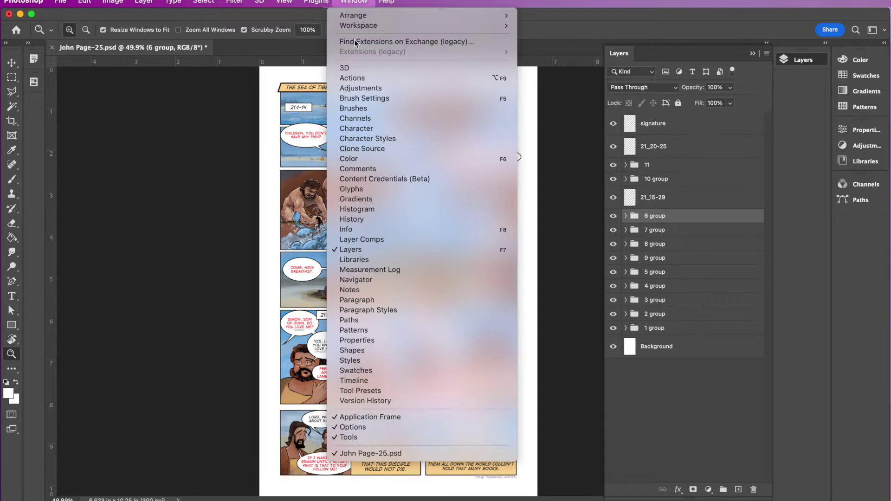
click(368, 240)
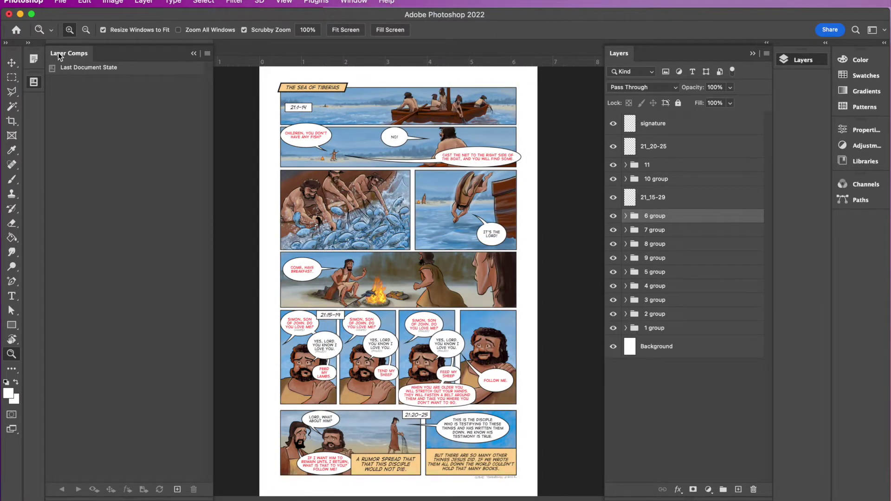
drag(61, 54, 399, 108)
drag(302, 103, 36, 83)
click(36, 86)
click(34, 87)
drag(74, 55, 37, 82)
click(33, 83)
Hide all layers above Background, then show only 1 group, the Sea of Tiberias strip
drag(613, 124, 613, 330)
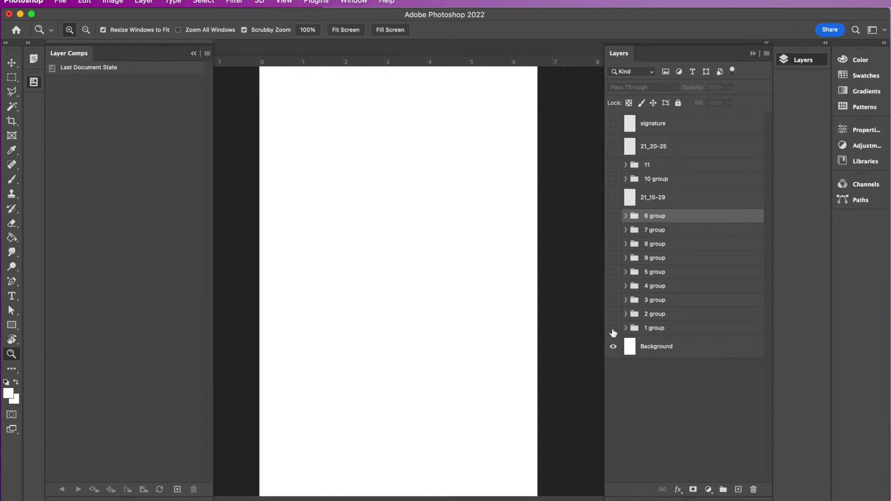
click(613, 329)
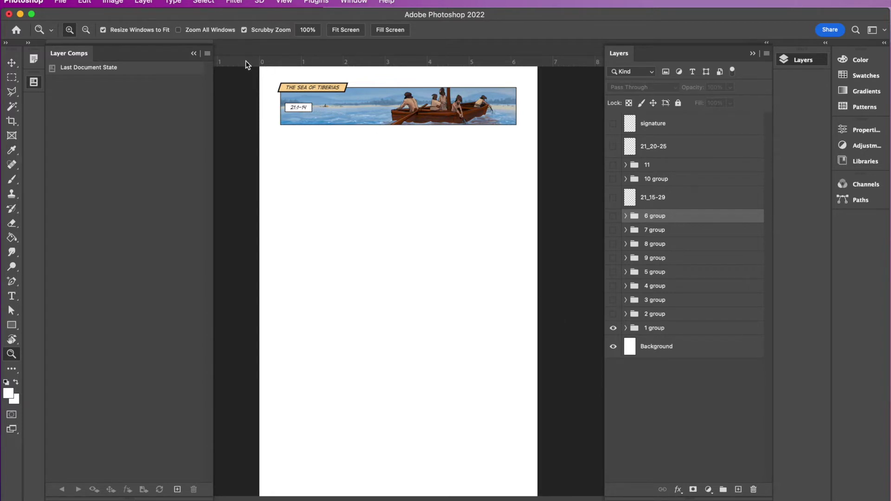
Add a horizontal guide at 0.310 in and vertical guides at the left and right page margins
drag(246, 61, 245, 79)
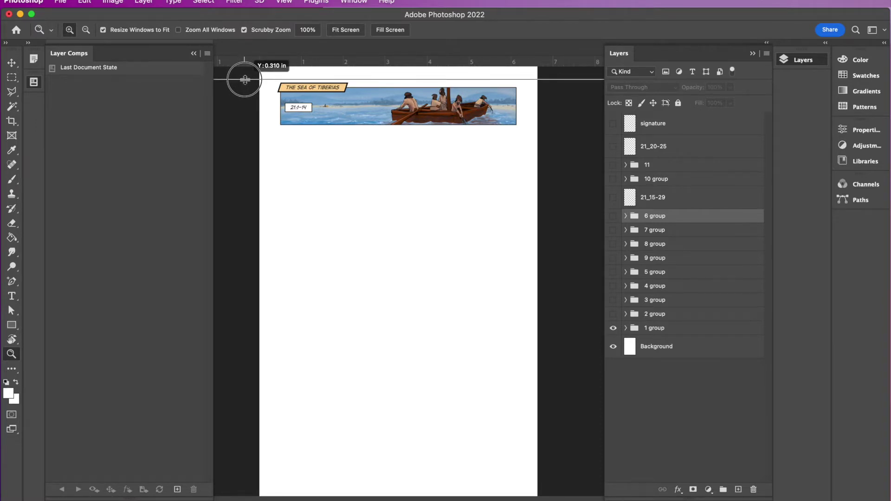
drag(245, 80, 242, 128)
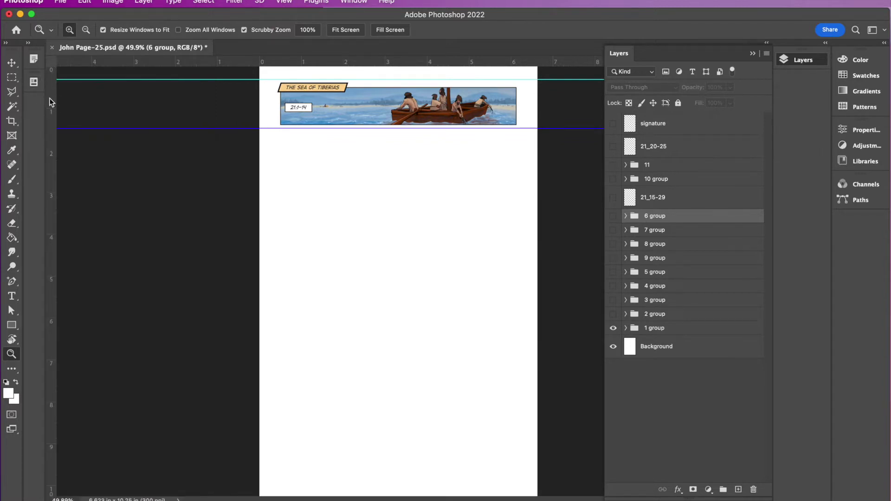
drag(50, 98, 274, 123)
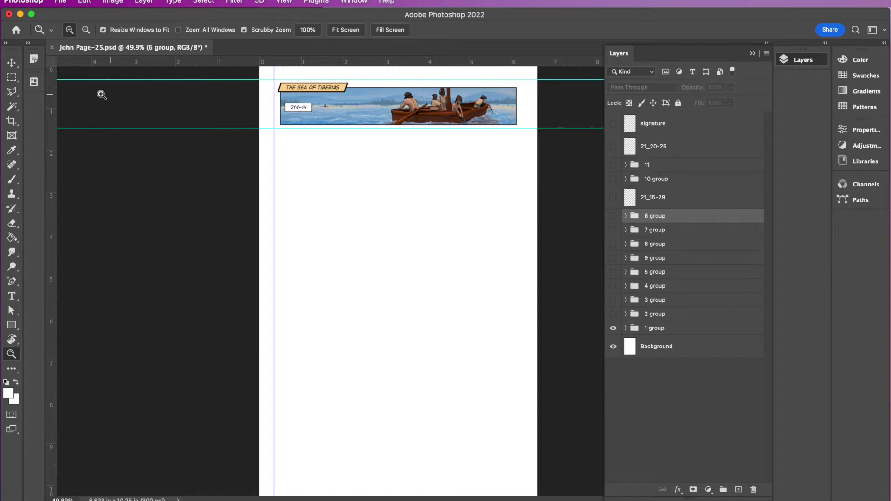
drag(52, 91, 523, 127)
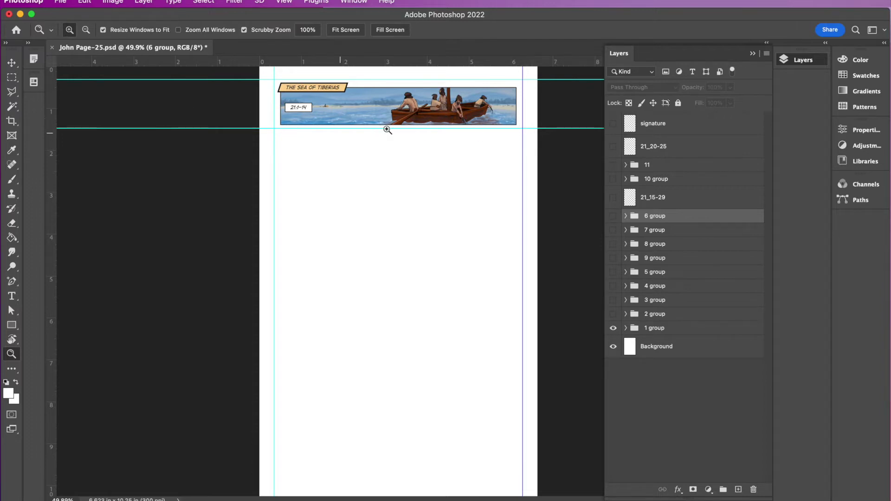
Create a new layer comp named '1'
click(33, 83)
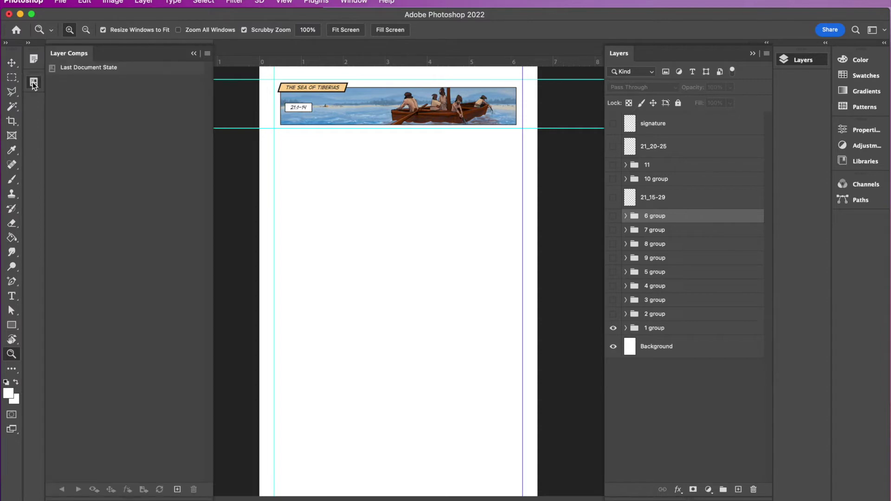
click(177, 490)
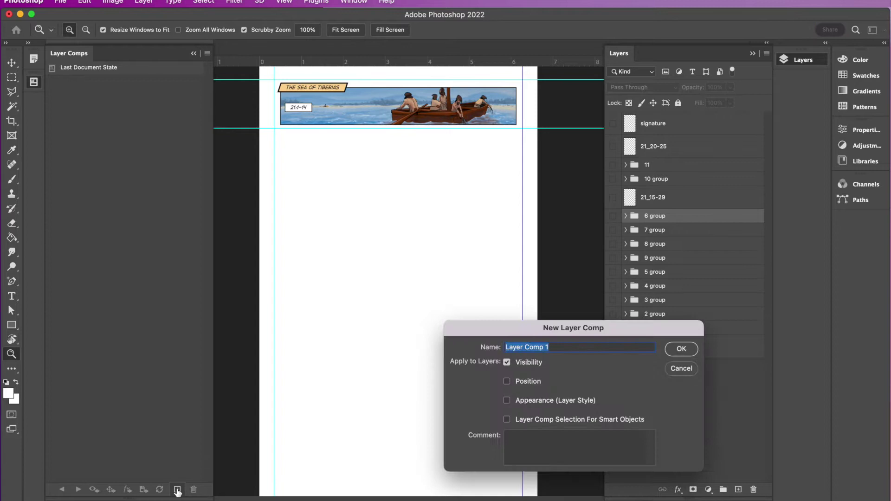
drag(497, 325, 308, 169)
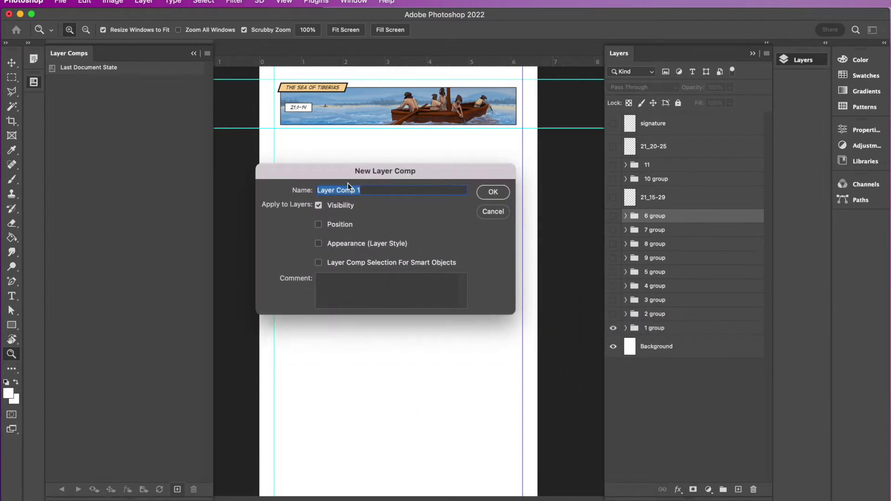
text(1)
key(Return)
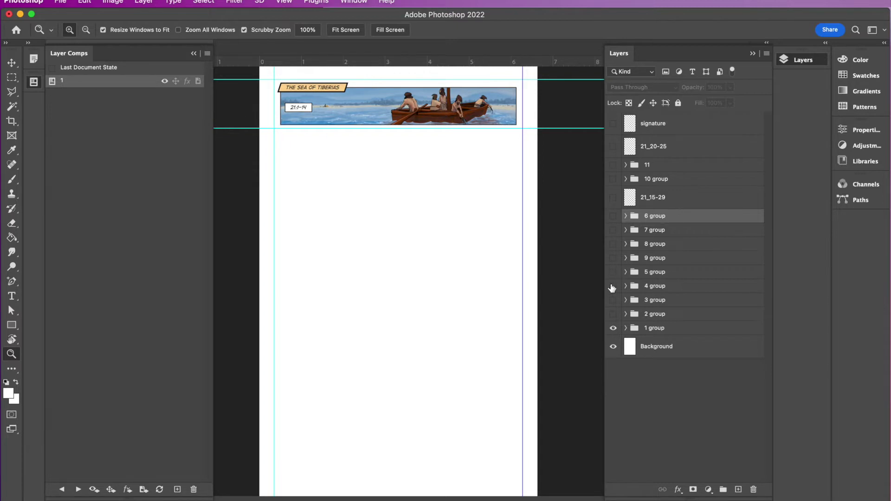
Show 2 group, hide 1 group, and hide panel two's three speech-bubble layers
click(613, 315)
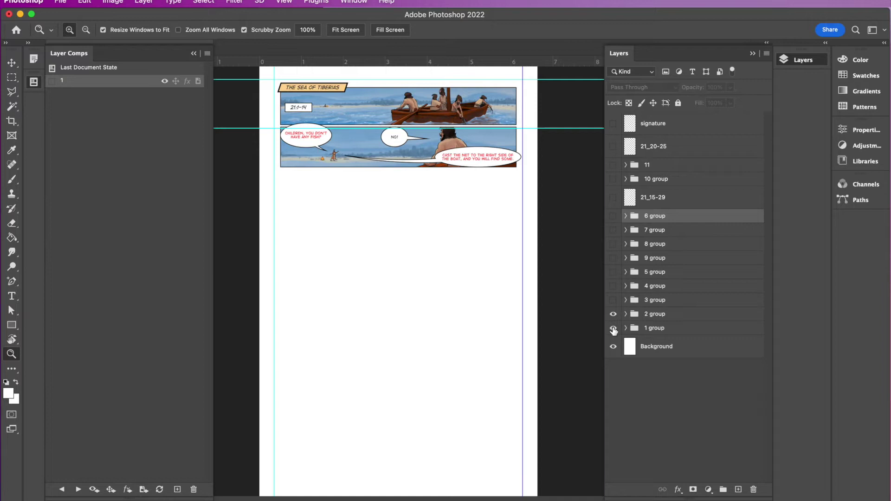
click(613, 329)
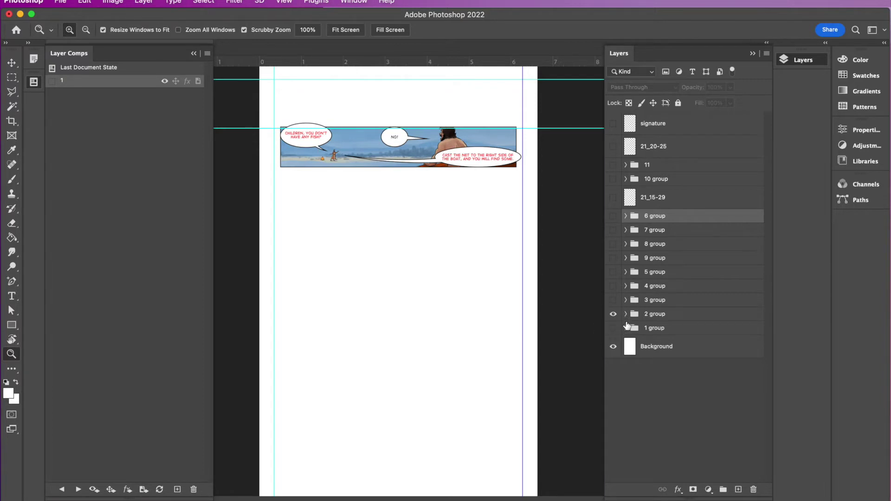
click(625, 314)
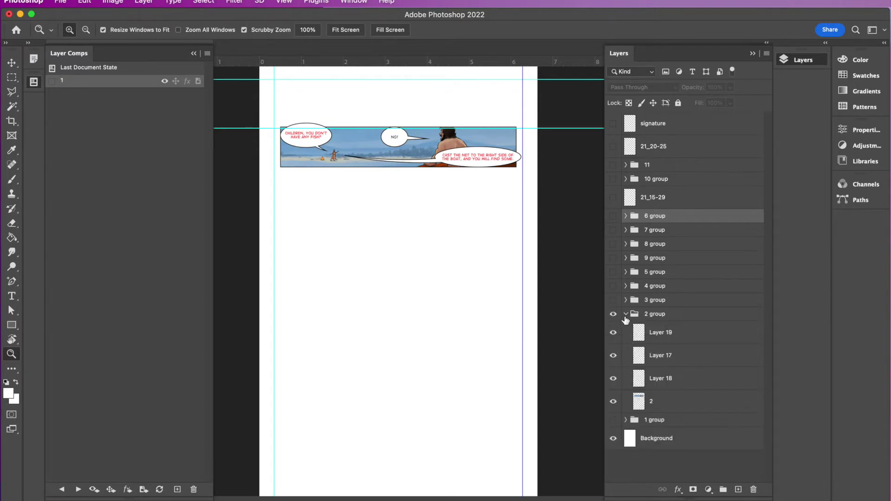
click(613, 333)
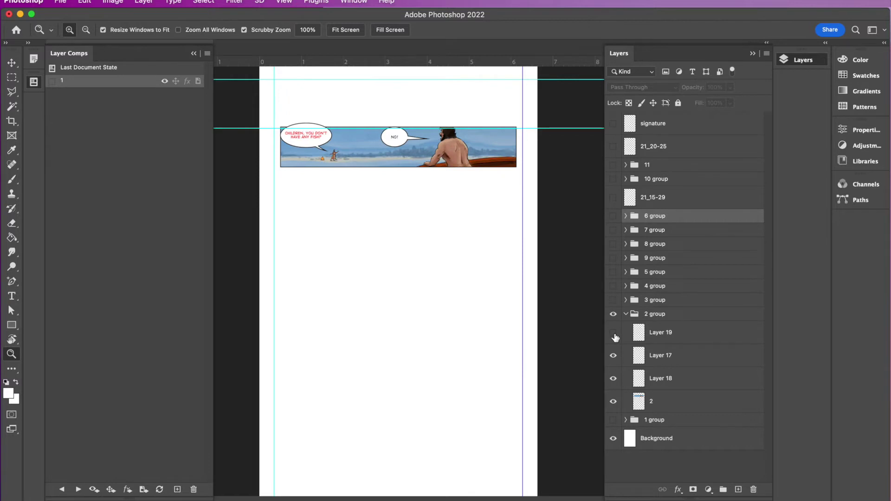
click(614, 356)
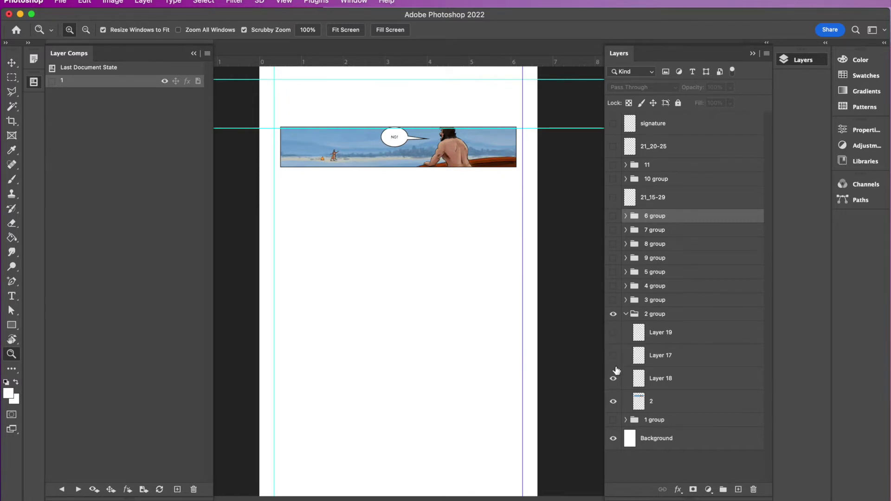
click(615, 381)
Reorder the hidden bubble layers inside 2 group as Layer 17, Layer 18, Layer 19
drag(662, 380, 663, 355)
click(613, 357)
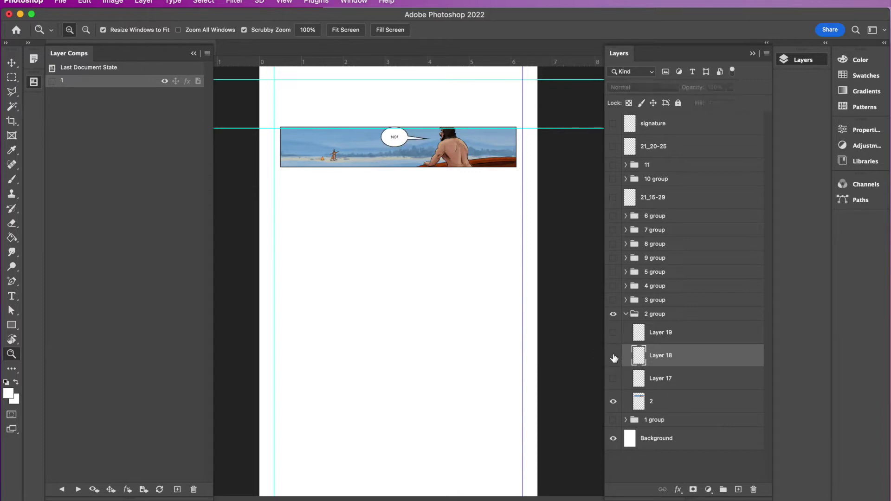
click(613, 357)
click(614, 334)
click(614, 333)
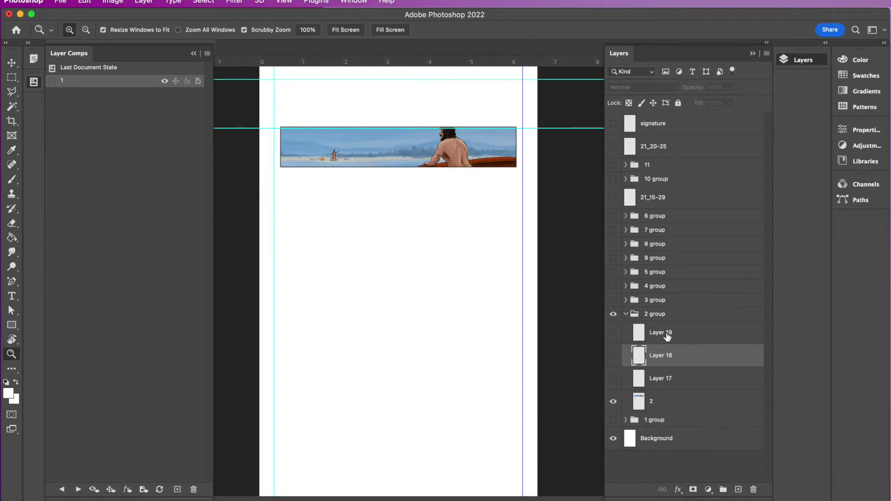
drag(666, 334, 670, 388)
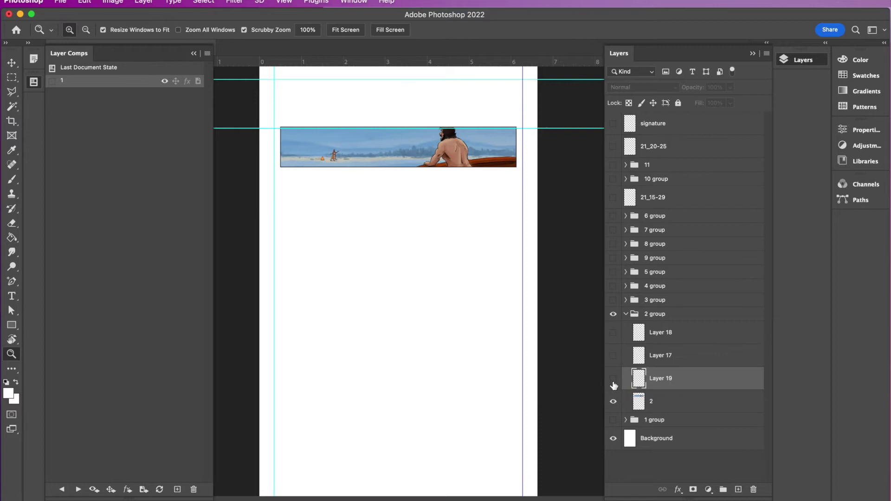
click(614, 333)
click(614, 334)
drag(664, 356, 668, 320)
click(613, 334)
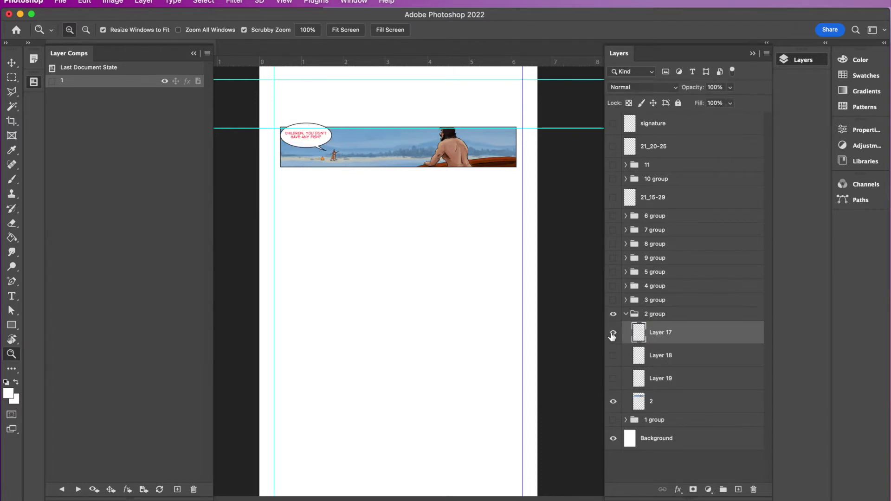
click(613, 334)
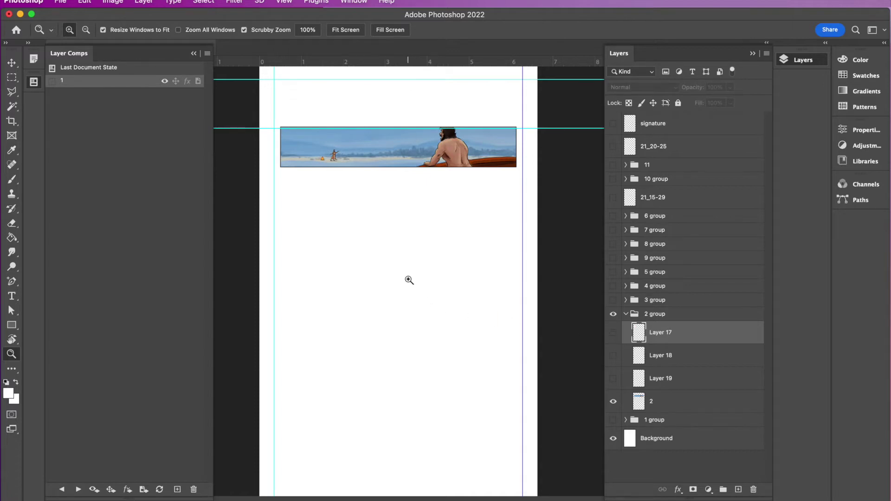
View the second panel at 100% and add horizontal guides at about 1.36 in and 2.49 in
drag(411, 282, 501, 499)
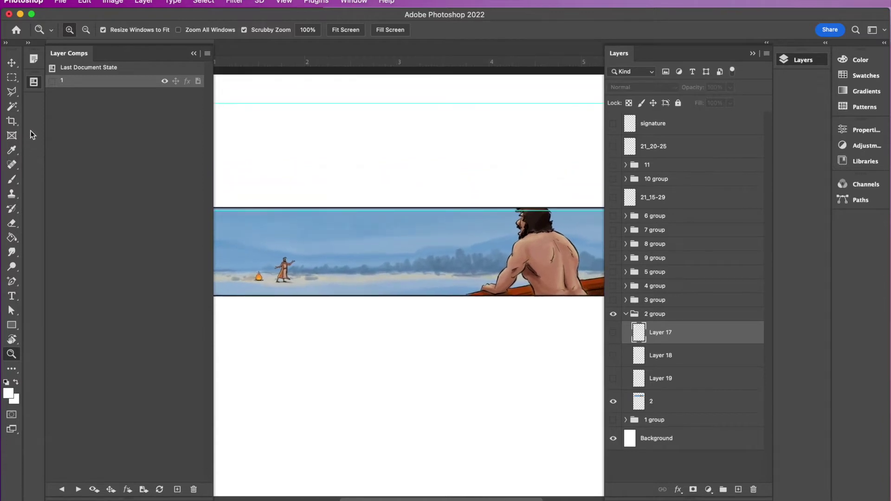
click(34, 84)
drag(249, 143, 188, 133)
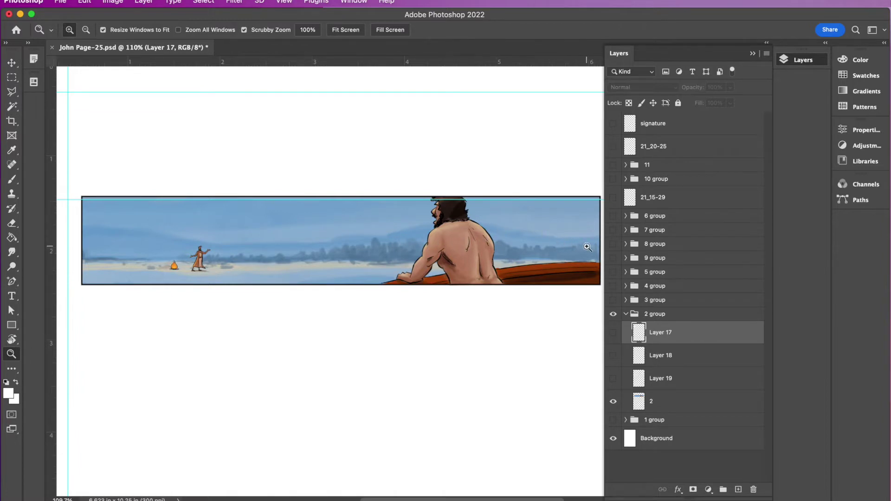
alt+click(421, 243)
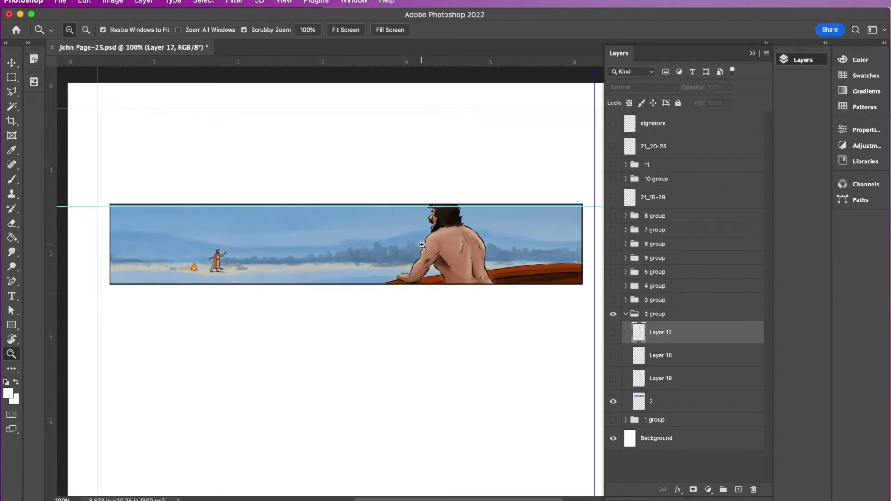
drag(492, 306, 471, 302)
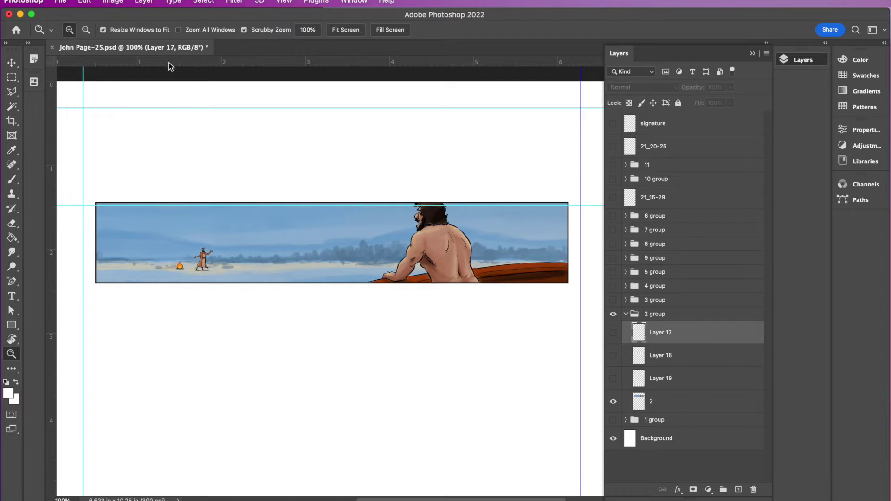
drag(168, 62, 176, 196)
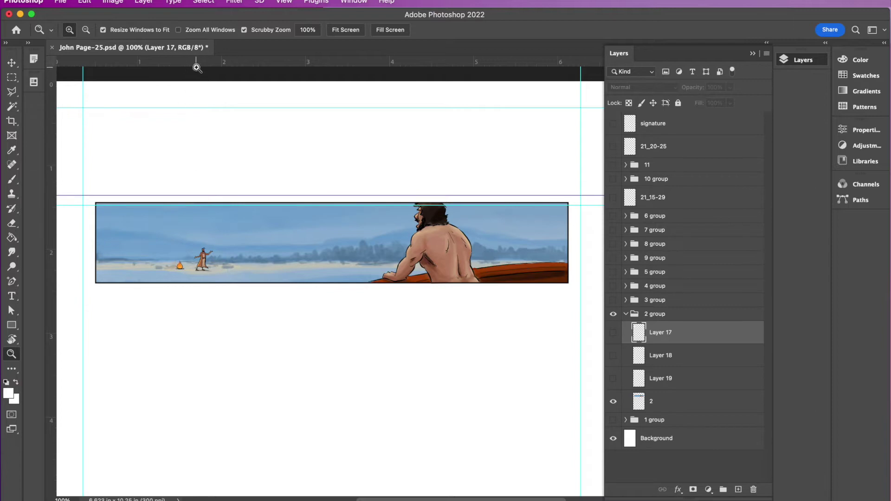
drag(196, 62, 201, 290)
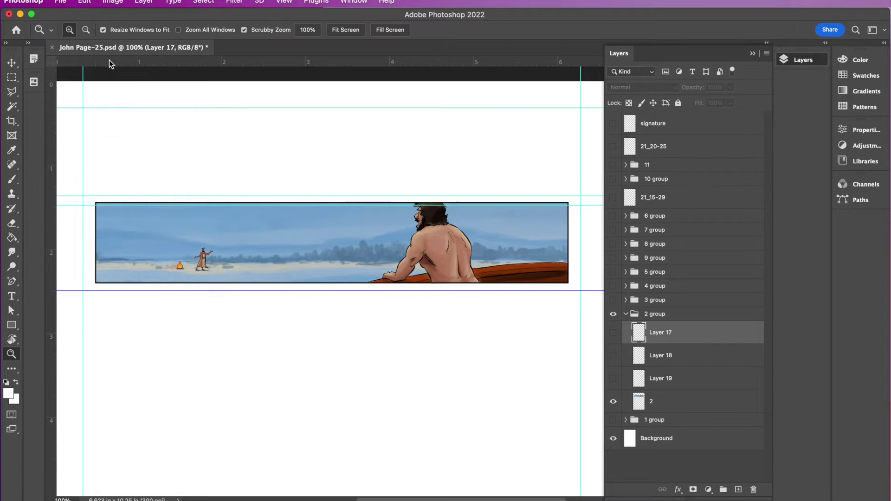
Save a layer comp named 2-1 for the bare second panel
click(34, 83)
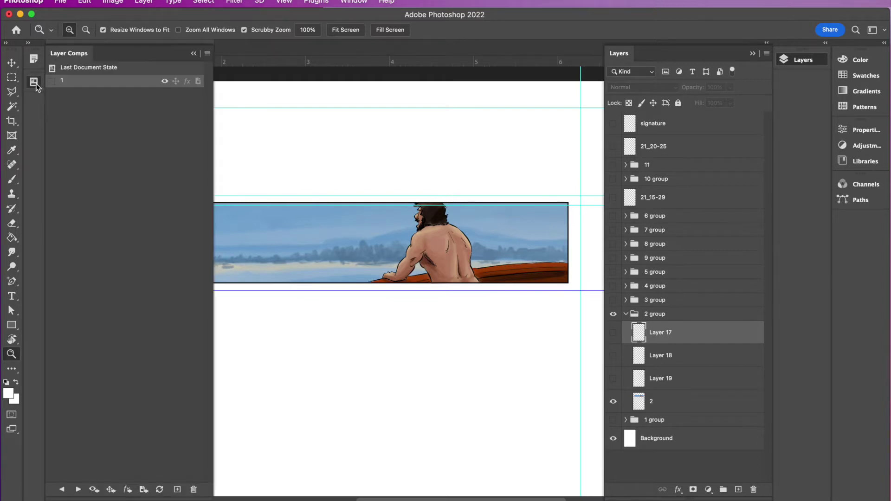
click(177, 490)
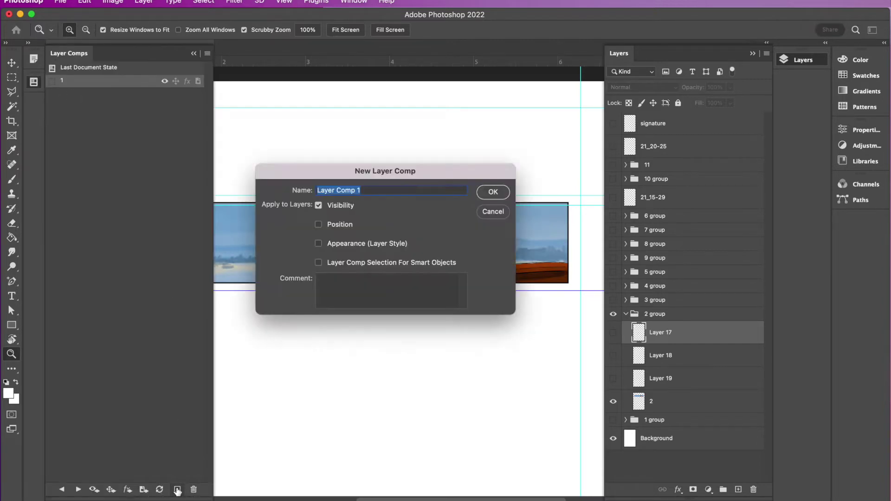
text(2-1)
key(Return)
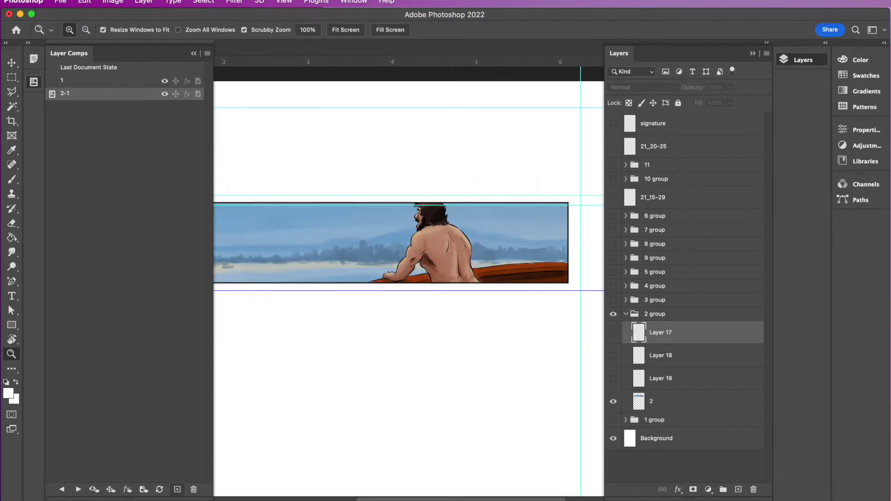
Show the 'CHILDREN, YOU DON'T HAVE ANY FISH?' bubble and save it as layer comp 2-2
click(37, 86)
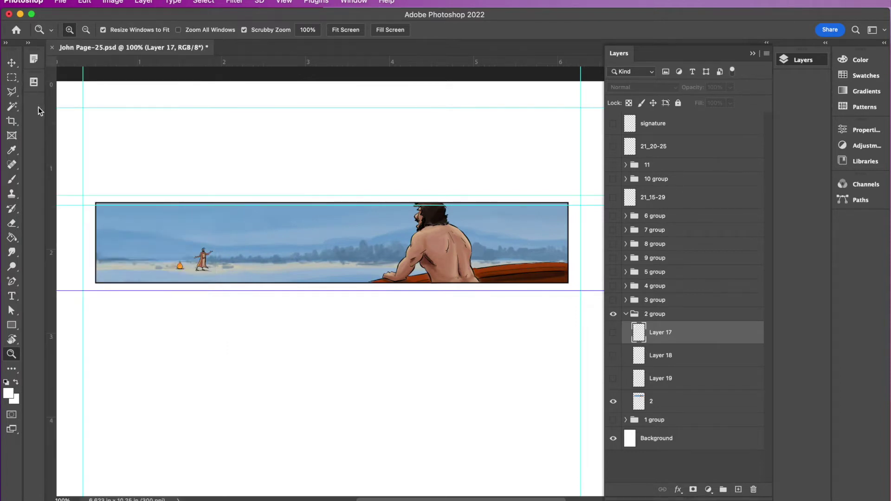
click(613, 379)
click(612, 380)
click(613, 333)
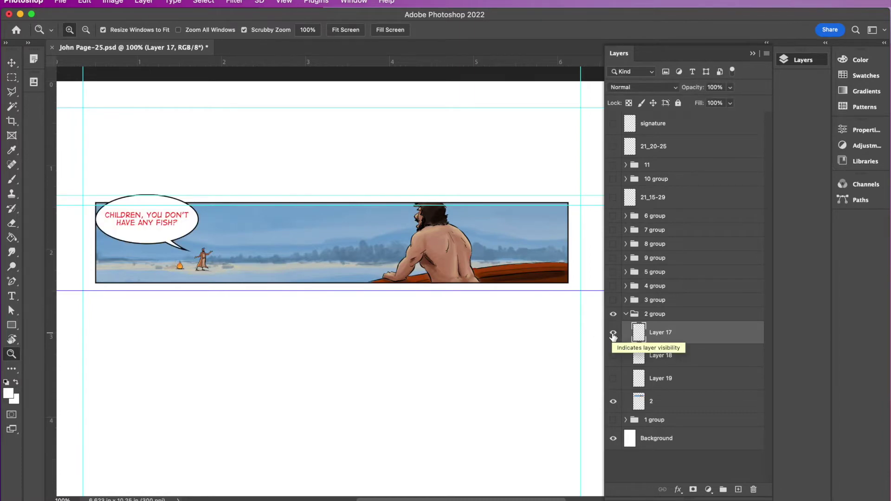
key(super+0)
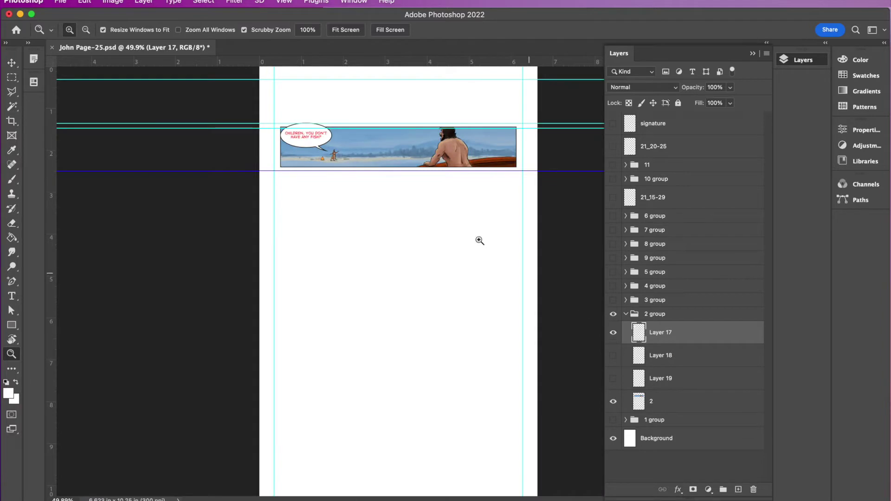
click(34, 83)
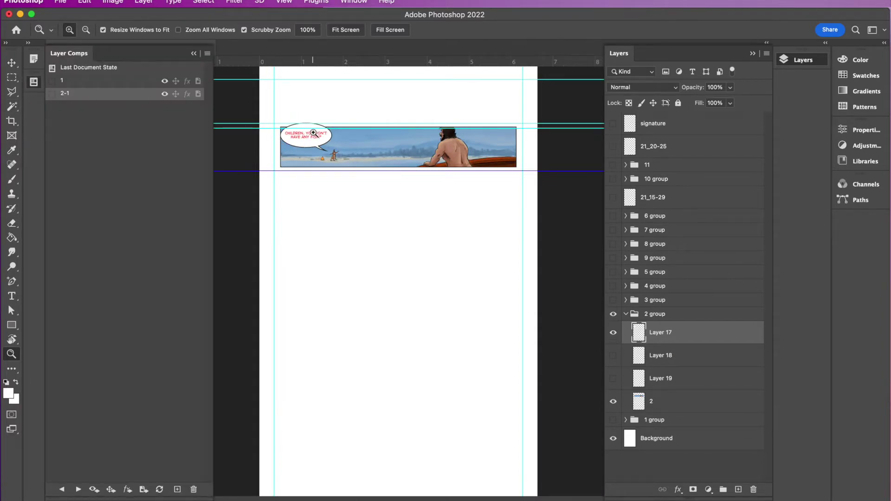
click(177, 490)
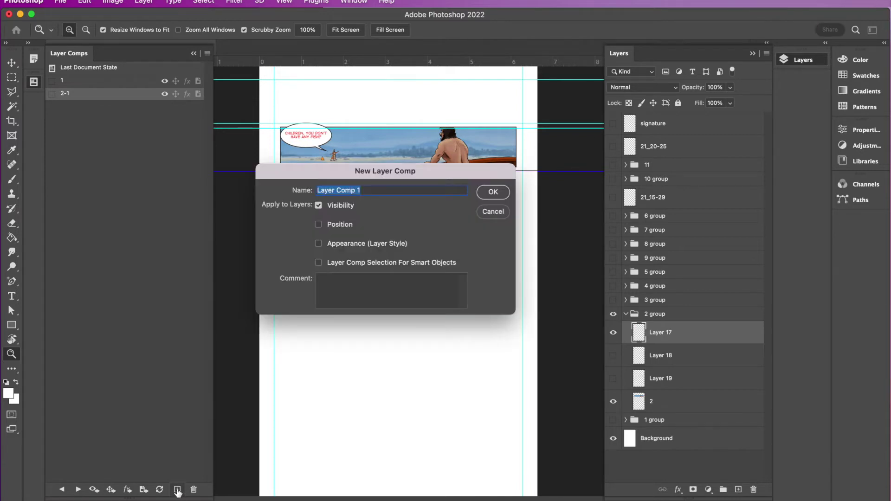
text(2-2)
key(Return)
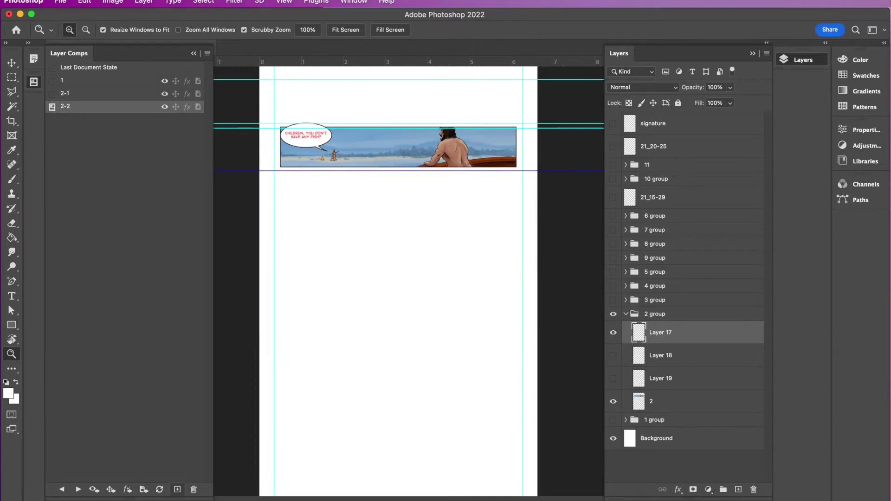
Starting from comp 2-2, reveal the NO! bubble and save layer comp 2-3
click(62, 490)
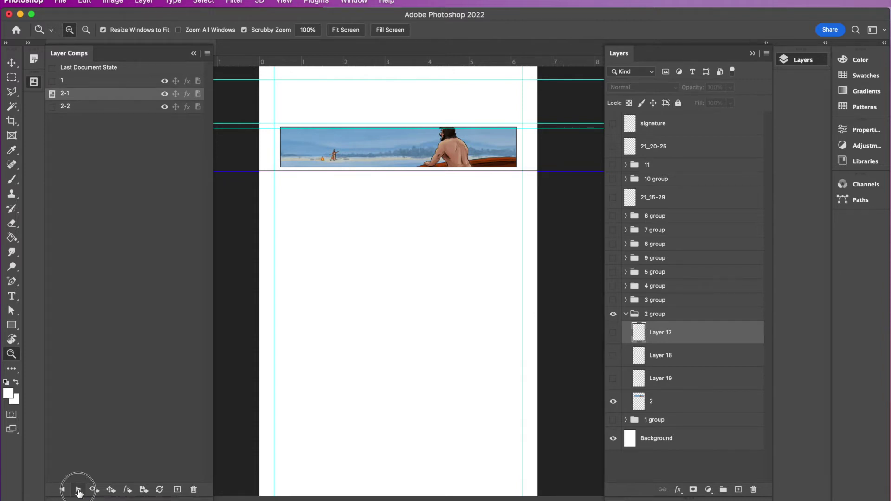
click(78, 490)
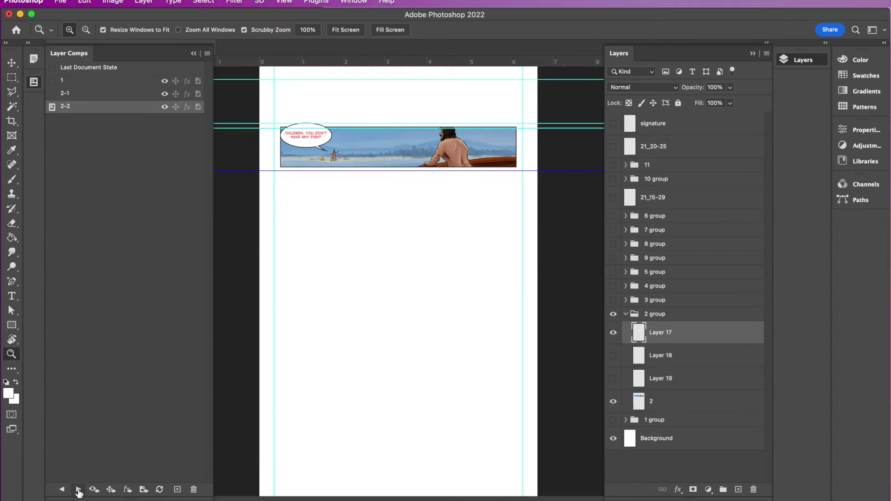
click(613, 356)
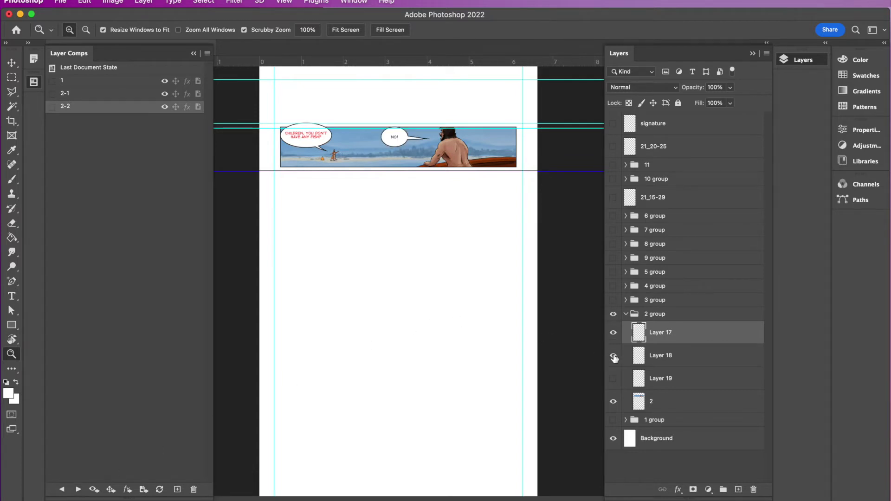
click(177, 489)
text(2)
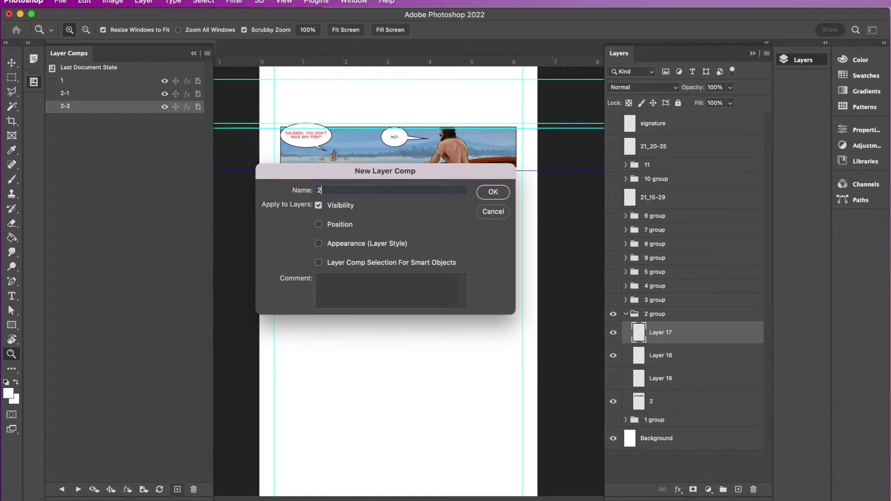
text(-3)
key(Return)
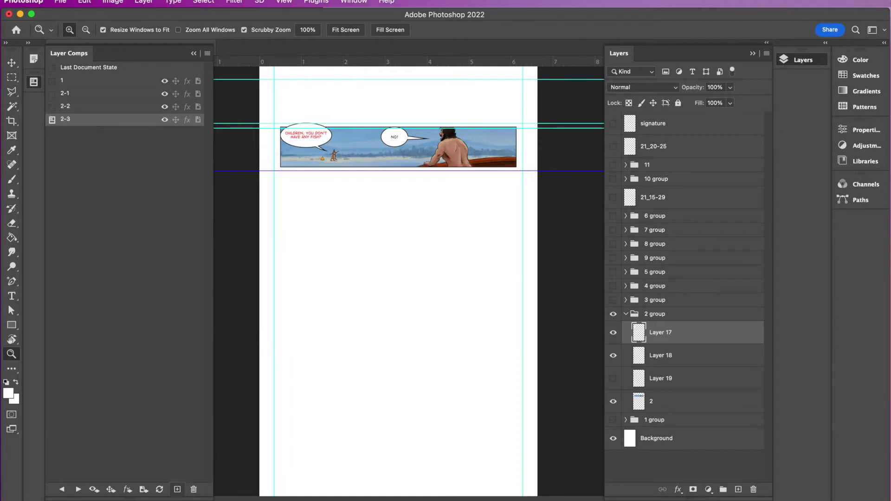
Reveal the CAST THE NET bubble and save layer comp 2-4
click(613, 378)
click(177, 490)
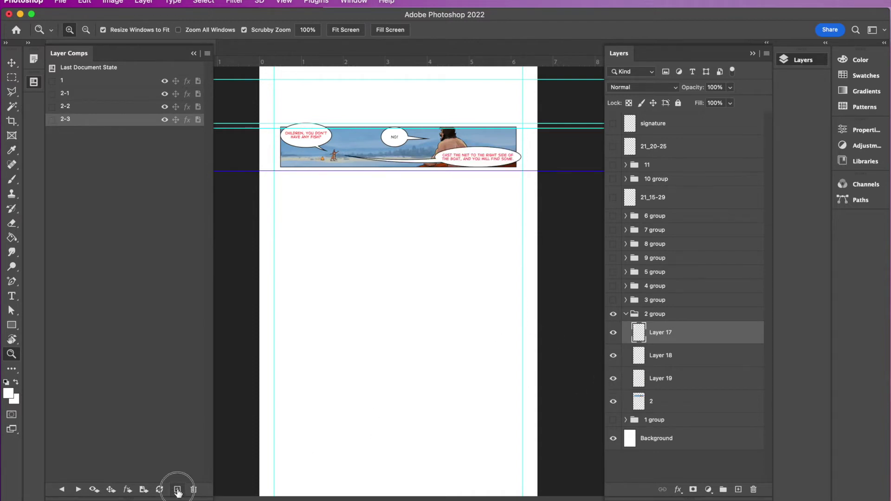
text(2-4)
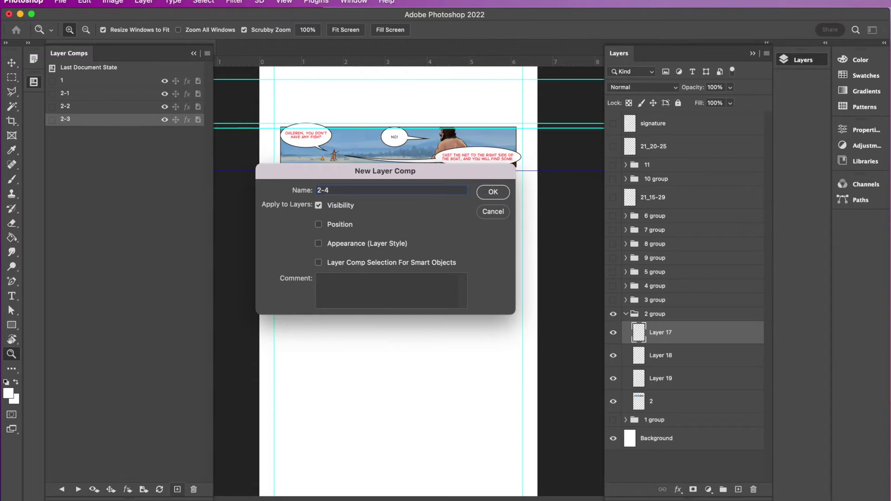
key(Return)
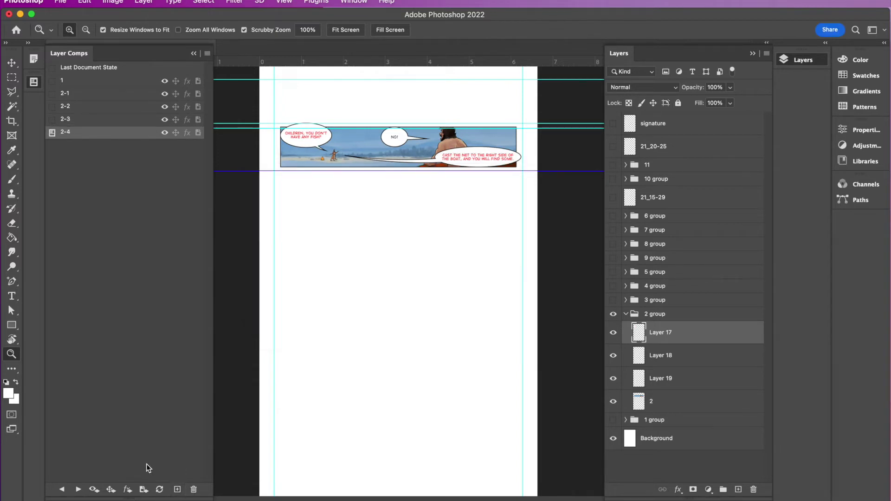
Step through layer comps 1, 2-1, 2-2, 2-3 and 2-4 to review each panel
click(78, 490)
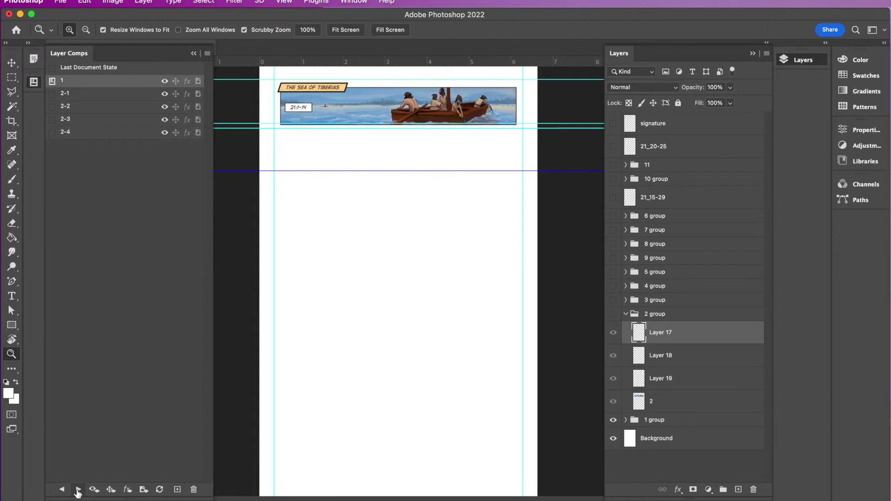
click(78, 490)
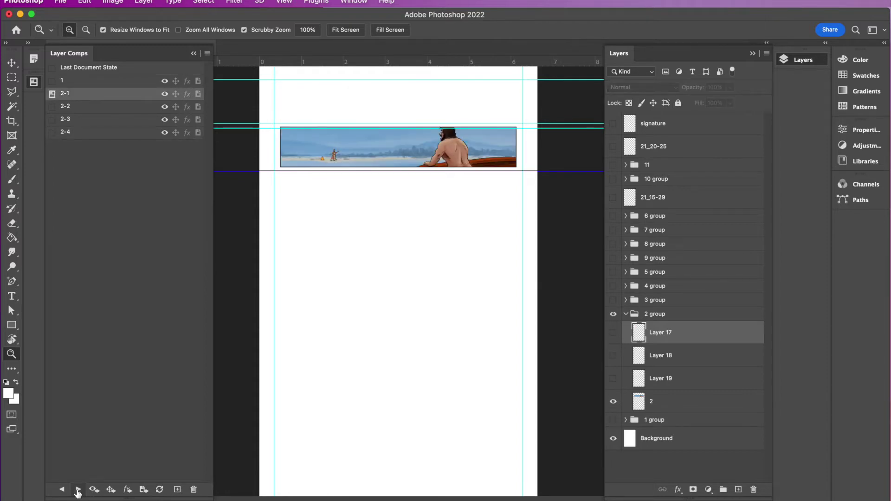
click(78, 490)
click(78, 490)
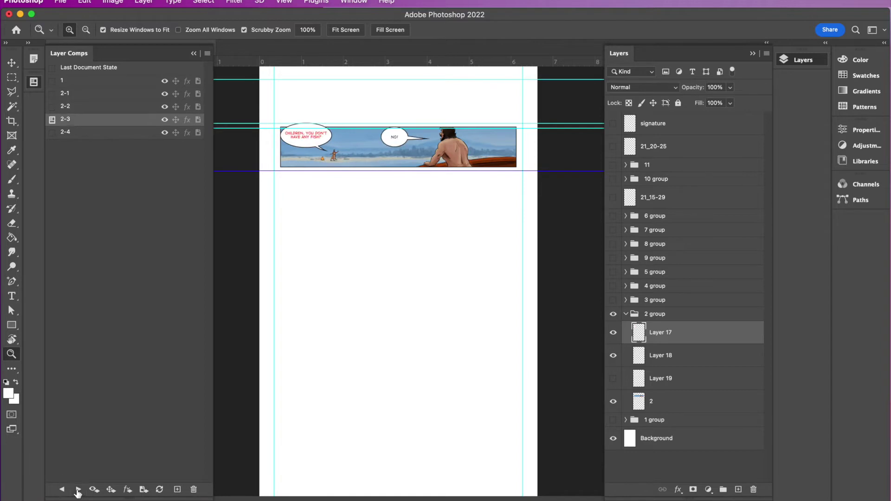
click(78, 490)
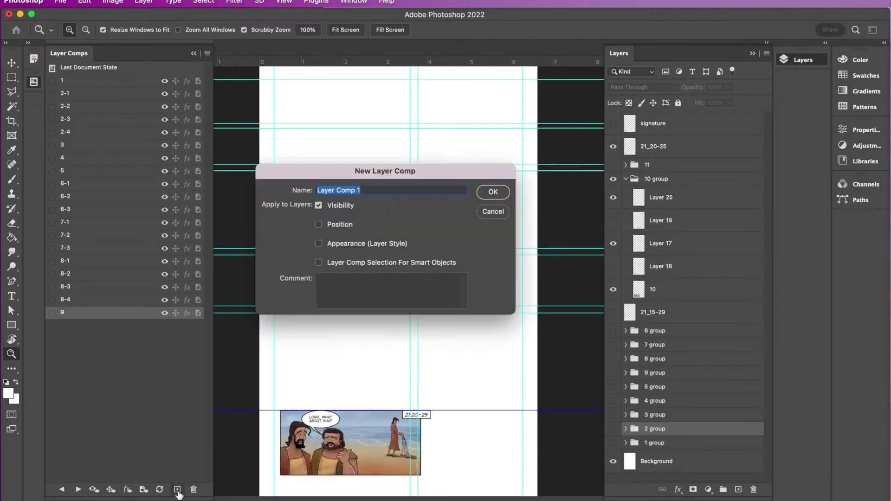
Confirm the new layer comp, add another, and advance to comps 11-2 and full-page
key(Return)
click(625, 165)
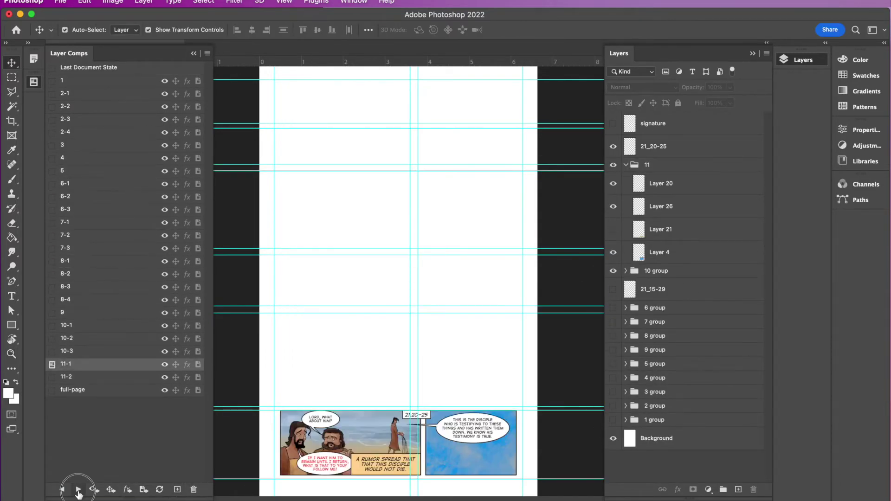
click(78, 489)
click(78, 490)
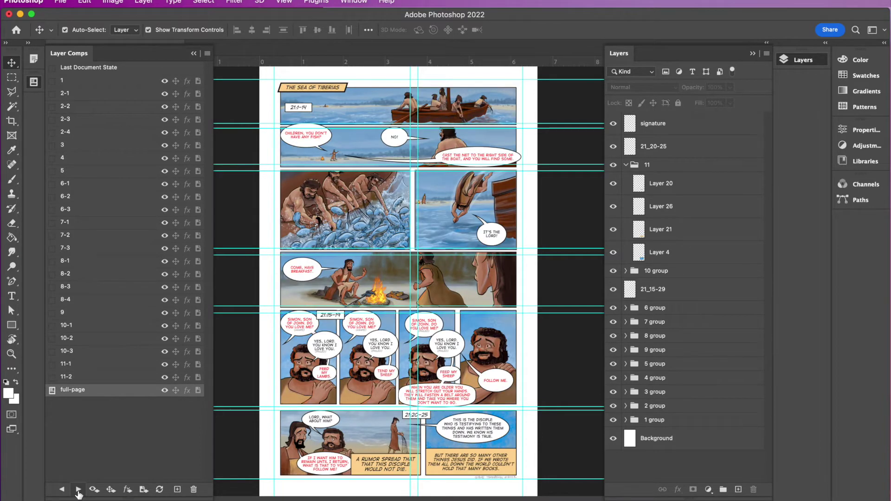
Cycle through every layer comp from comp 1 onward to 11-1, checking each panel
click(78, 489)
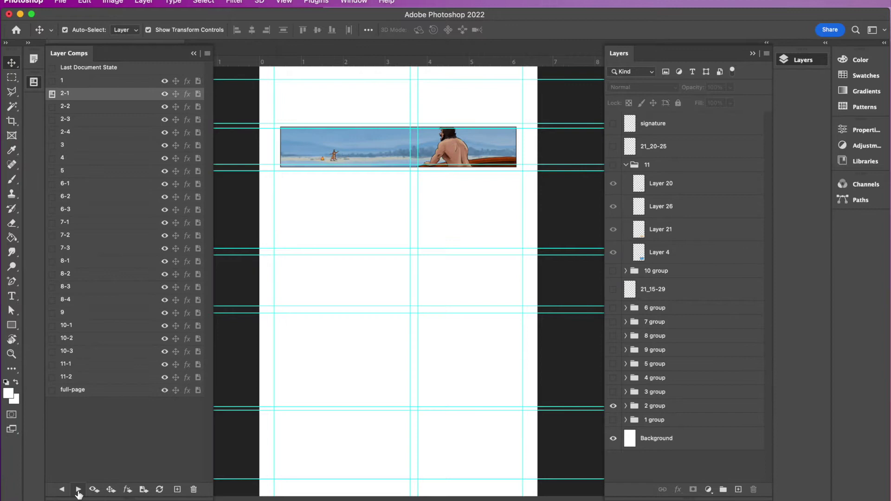
click(78, 489)
click(78, 490)
click(78, 490)
click(78, 489)
click(78, 490)
click(78, 489)
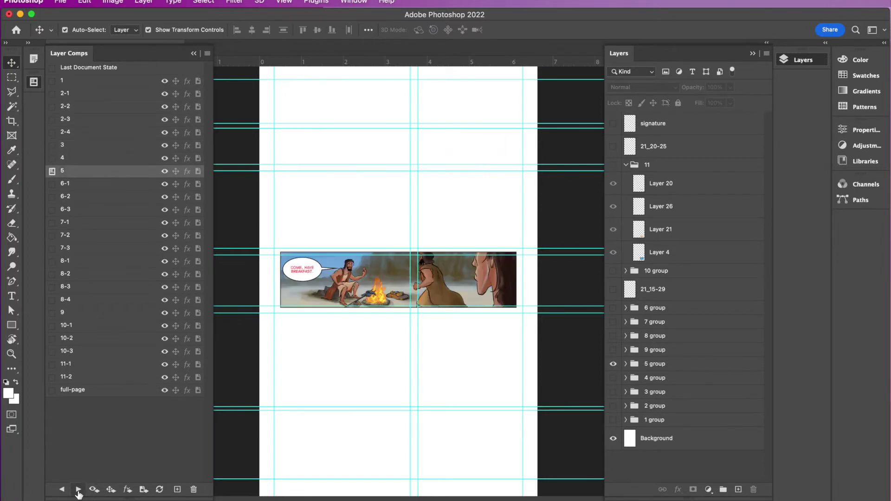
click(78, 489)
click(78, 490)
click(78, 489)
click(78, 490)
click(78, 490)
click(78, 490)
click(78, 490)
click(78, 489)
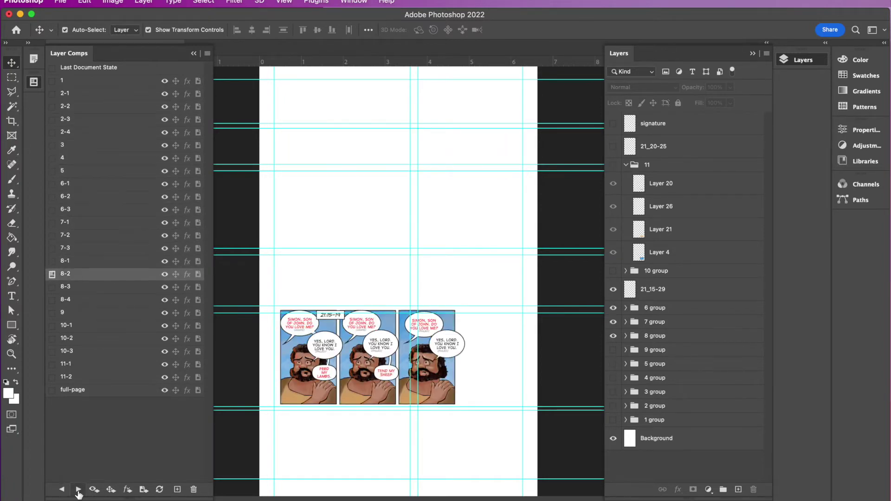
click(78, 489)
click(78, 489)
click(78, 490)
click(78, 489)
click(78, 489)
click(78, 490)
click(78, 489)
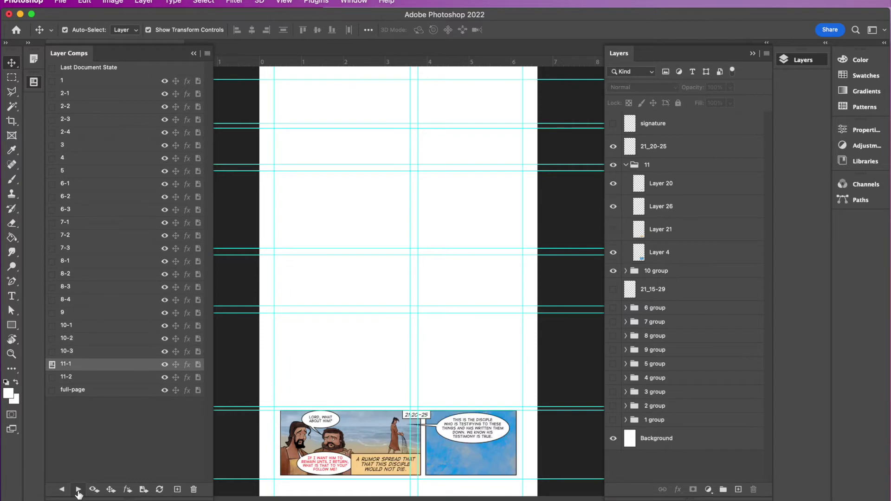
click(78, 490)
click(78, 490)
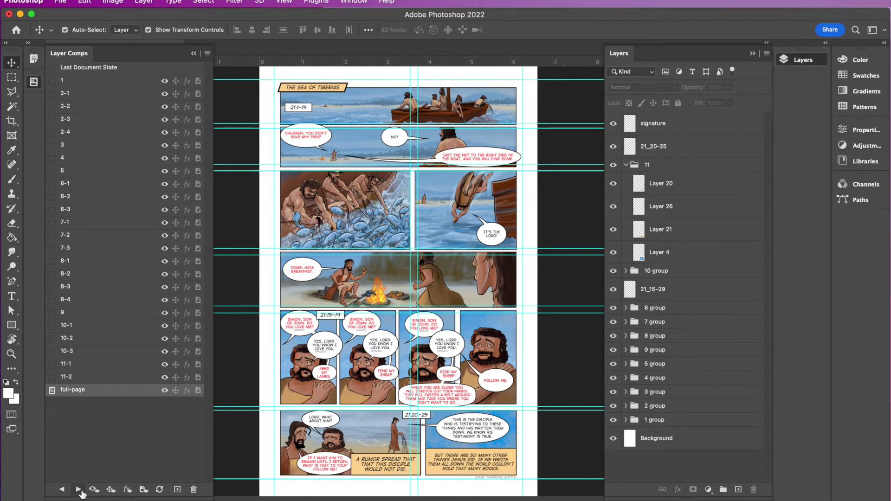
key(super)
Open the File > Export > Layer Comps to Files dialog and centre it on screen
click(62, 3)
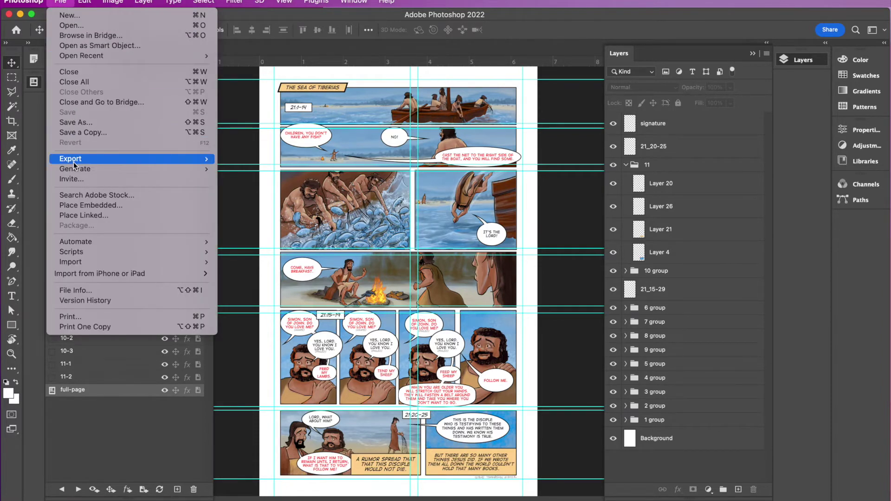
mouse_move(77, 161)
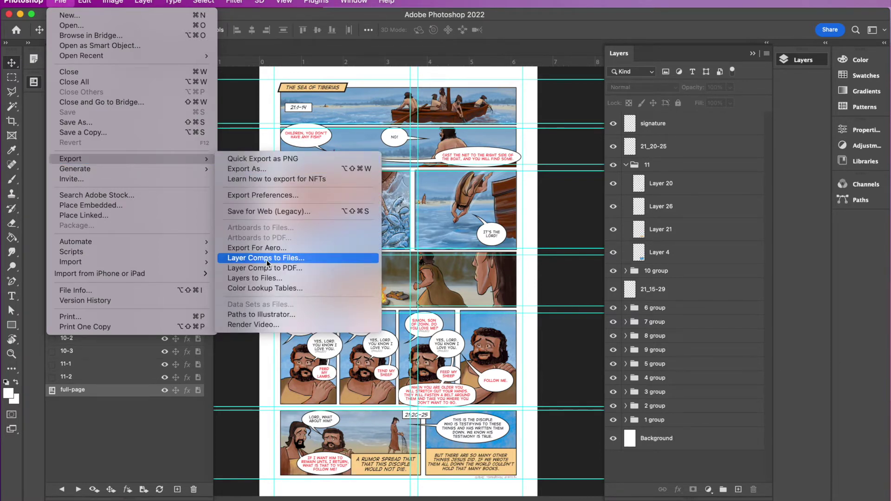
click(266, 258)
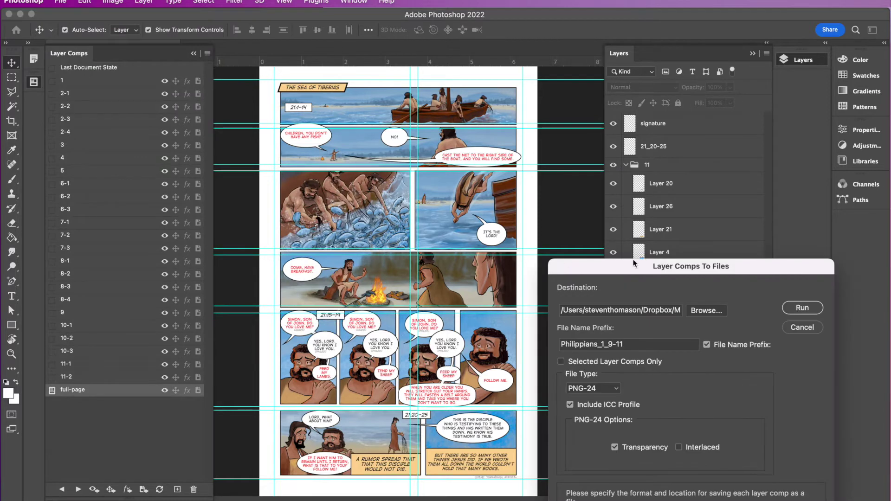
drag(616, 272, 358, 134)
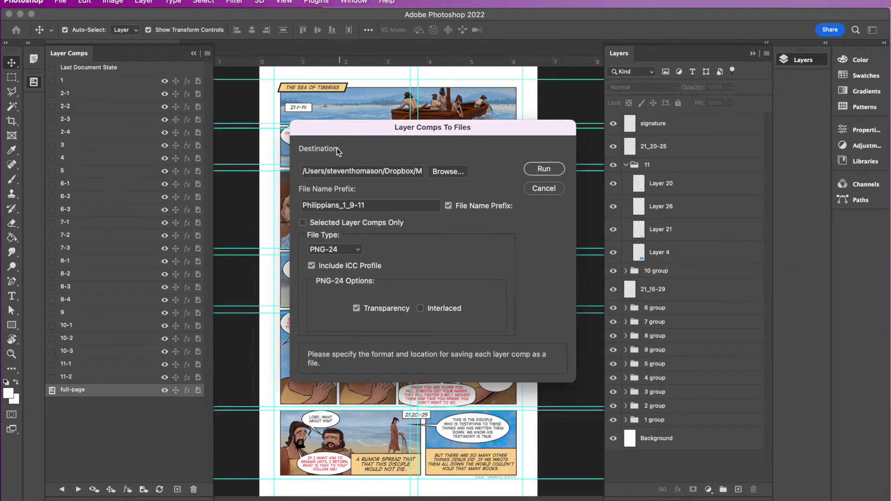
Browse to the Drawing through John folder and create a new folder named 'Page 25'
click(453, 174)
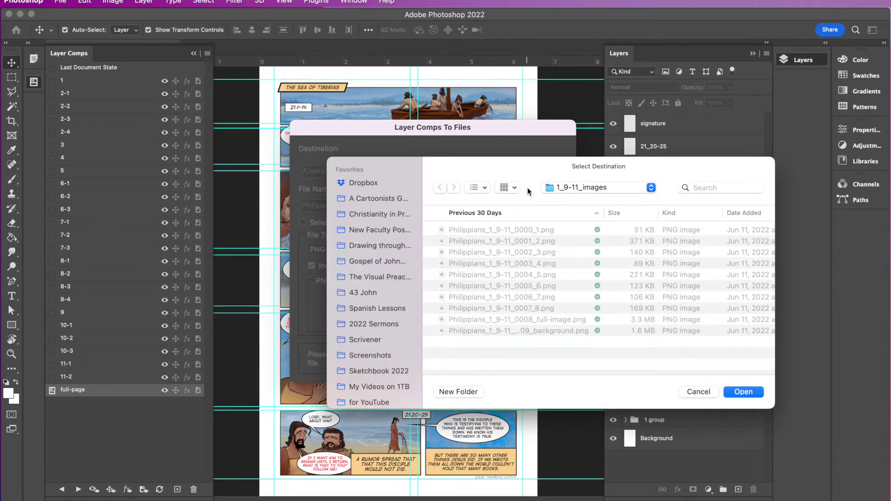
click(360, 247)
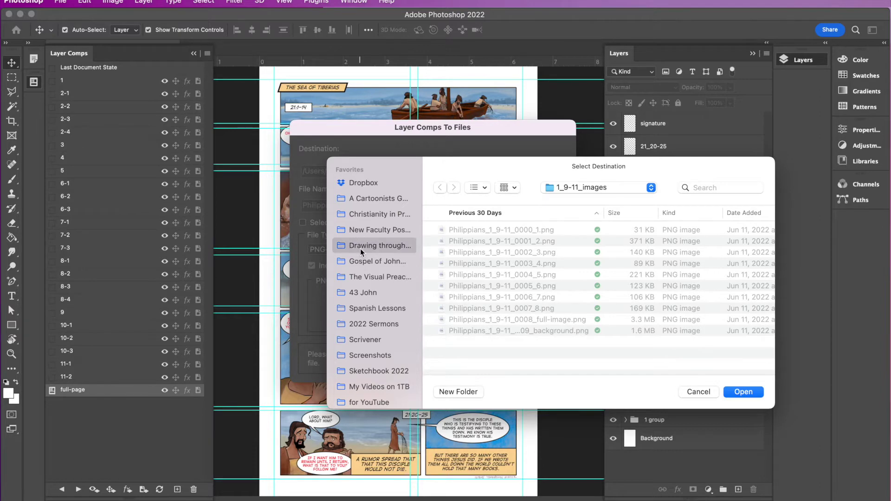
click(468, 392)
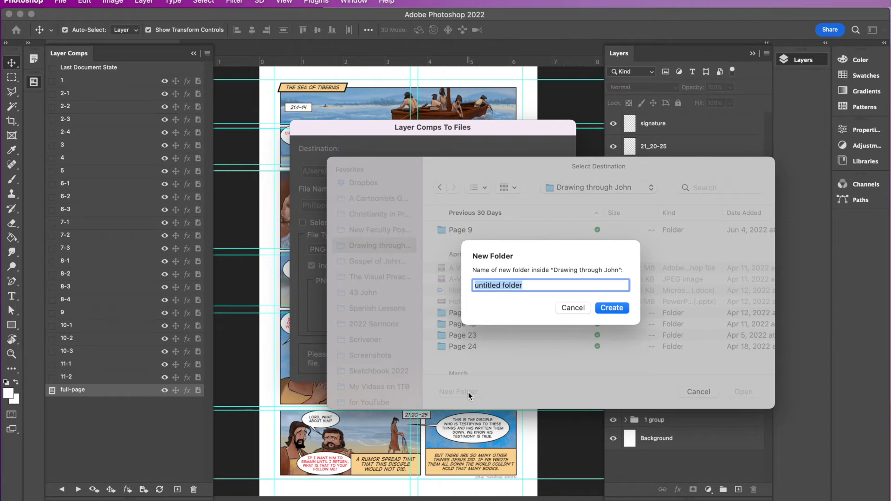
text(Page 25)
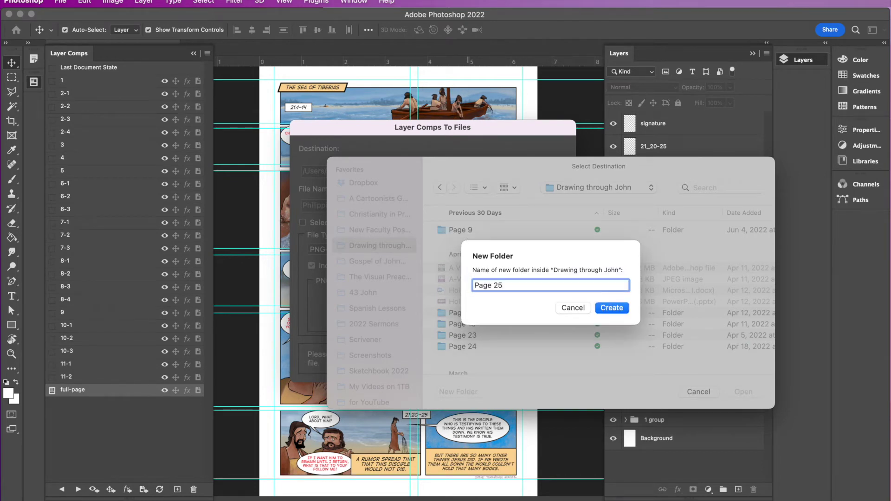
key(Return)
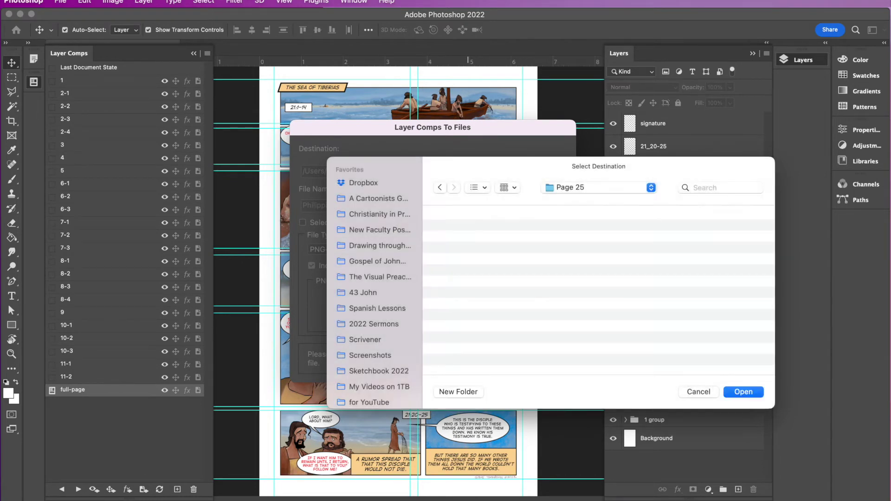
Create a 'Page 25 Images' folder inside Page 25 and choose it as the export destination
click(464, 391)
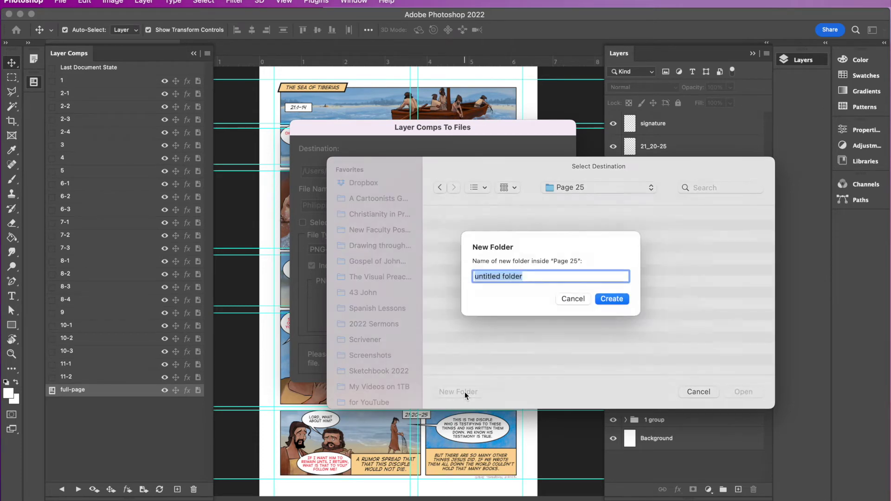
text(P)
key(BackSpace)
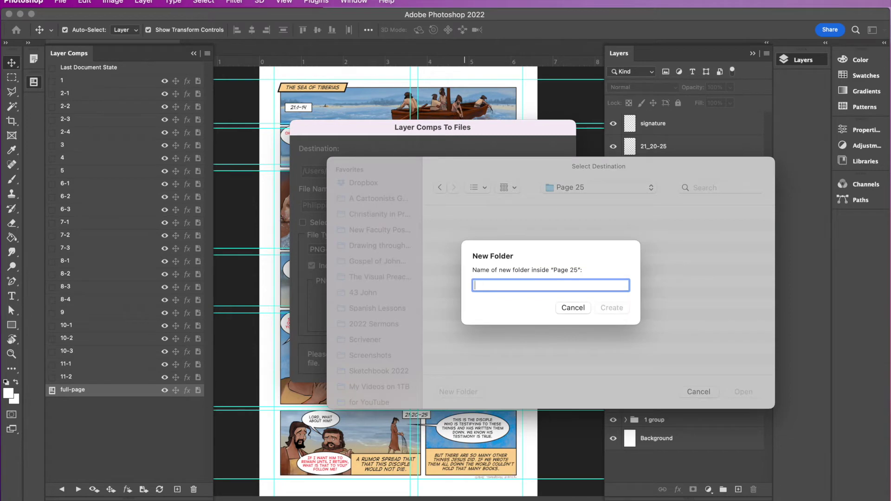
text(Pag)
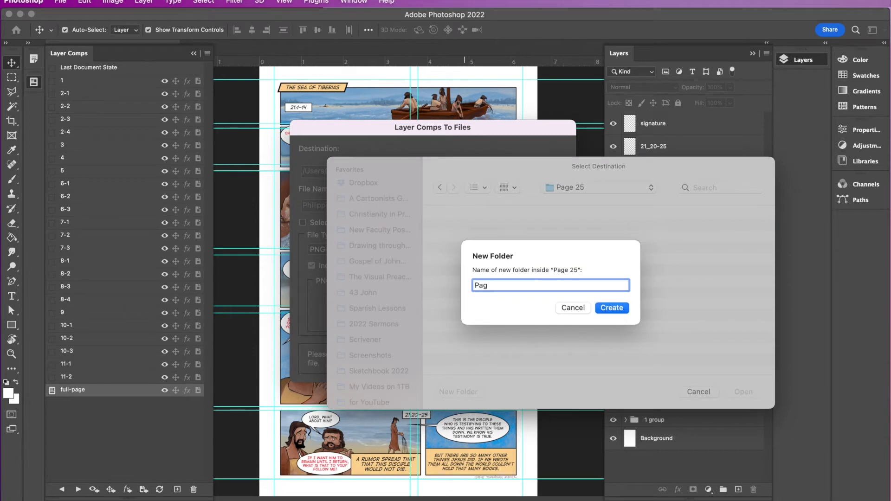
text(e 25 Images)
key(Return)
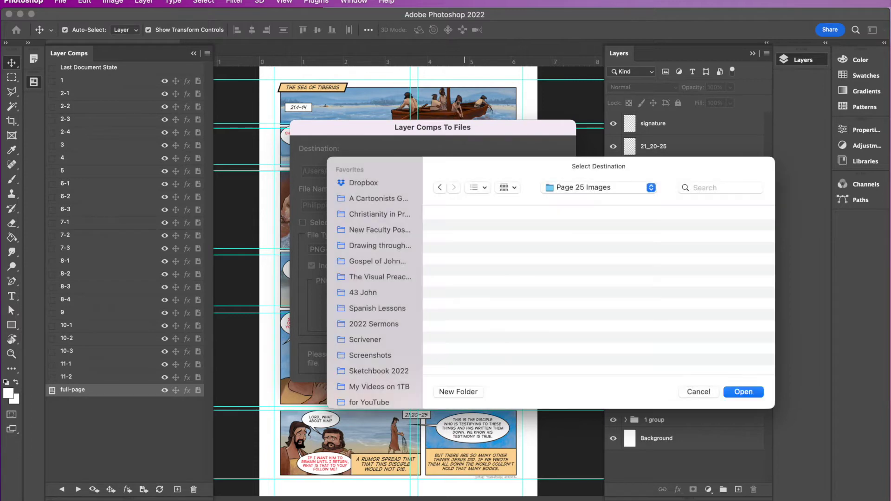
click(745, 394)
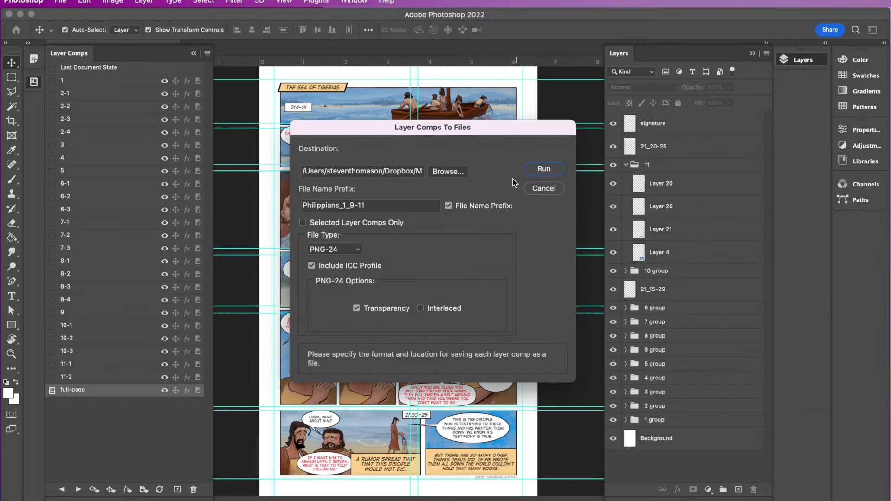
Set the export file prefix to John_21, file type JPEG, and quality 4
drag(374, 206, 300, 205)
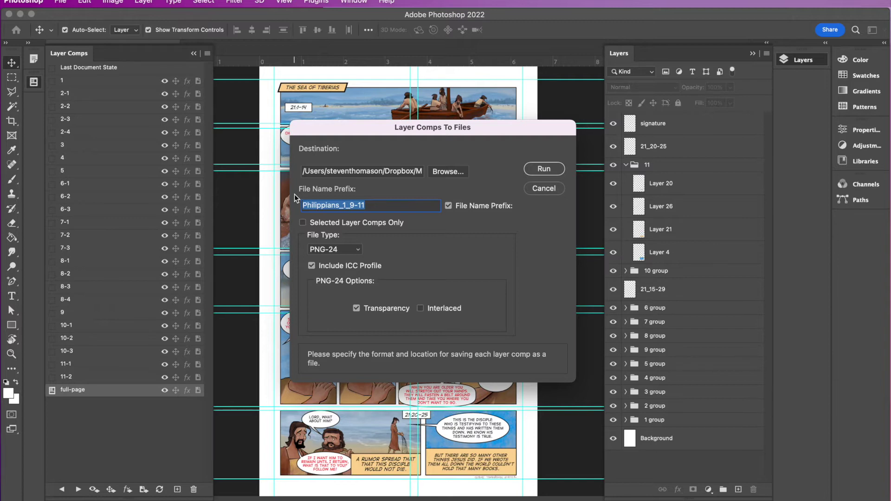
text(John)
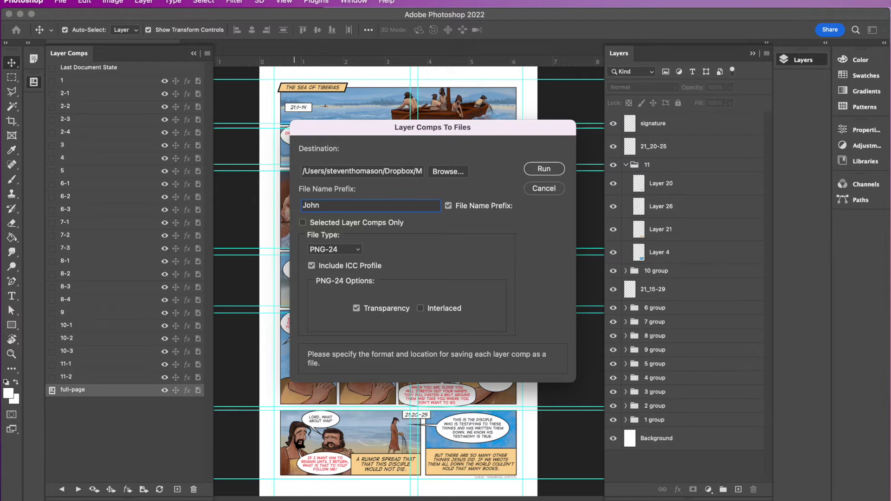
text(_21)
click(302, 223)
click(347, 249)
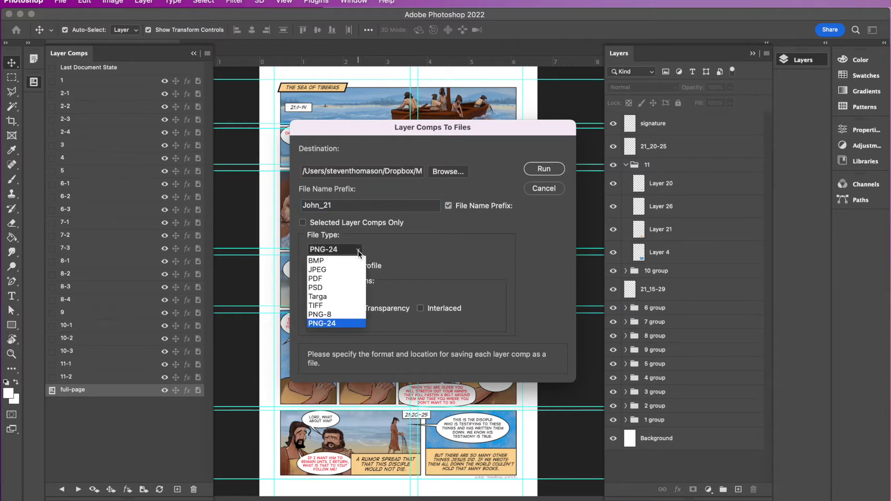
click(329, 270)
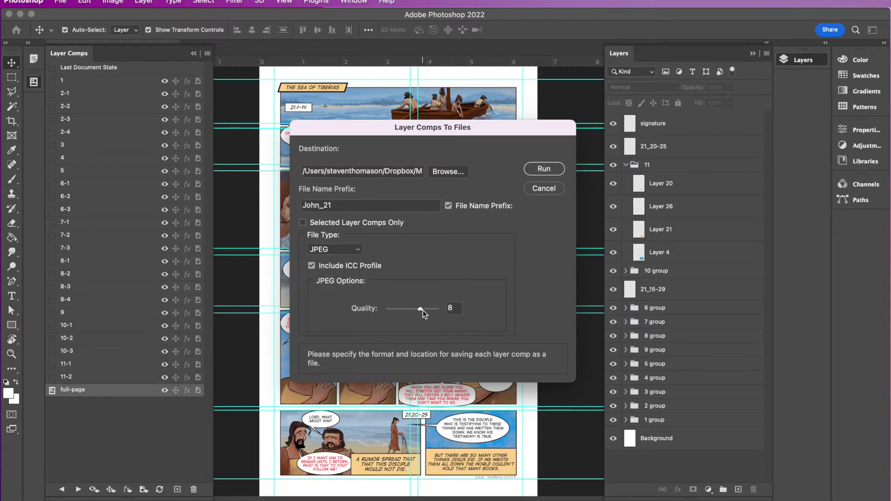
mouse_move(422, 314)
mouse_down()
mouse_move(432, 312)
mouse_move(406, 315)
mouse_move(420, 311)
mouse_up()
Run the layer comp export, dismiss the success message, and close the comic page
click(544, 169)
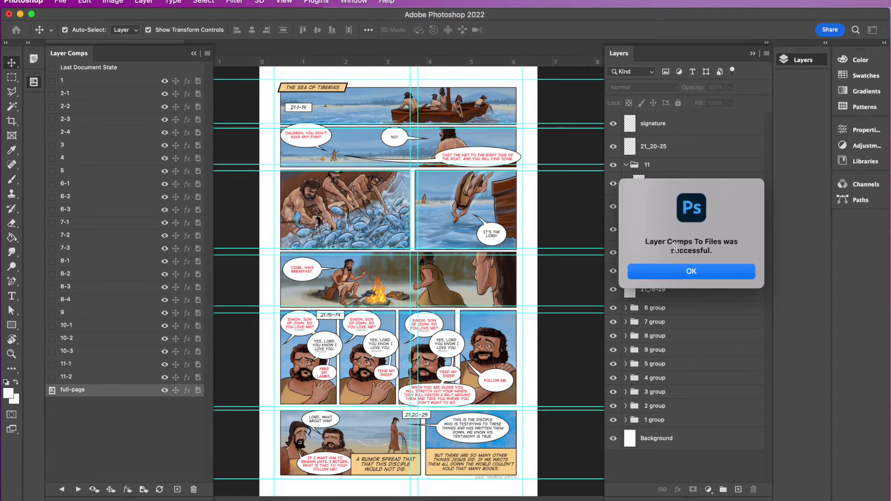
click(695, 272)
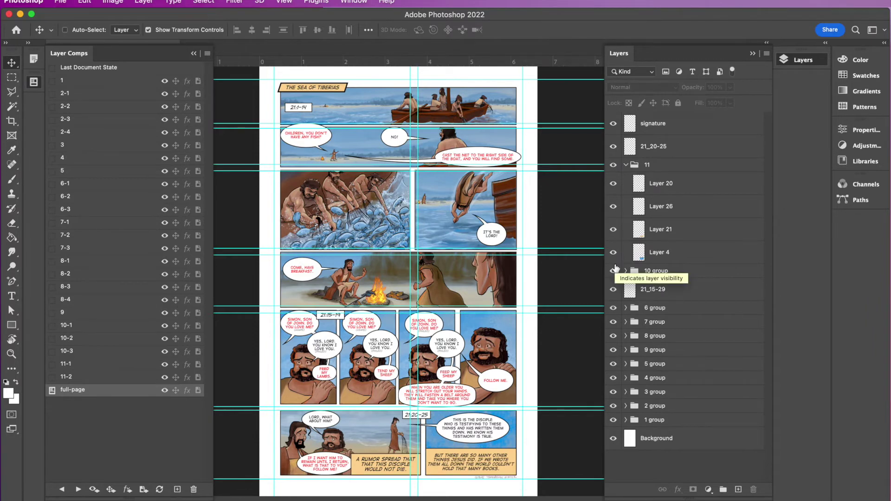
key(super+w)
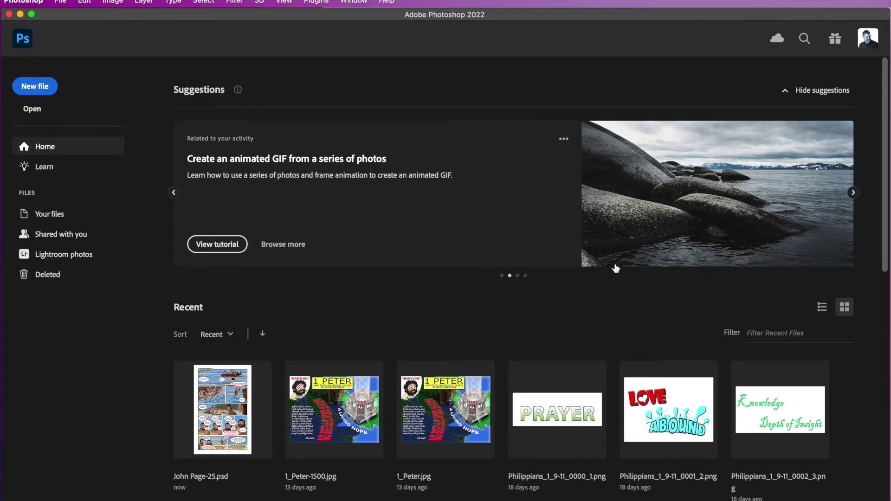
Switch to Finder and open the Page 25 > Page 25 Images folder
key(super+Tab)
key(super+Tab)
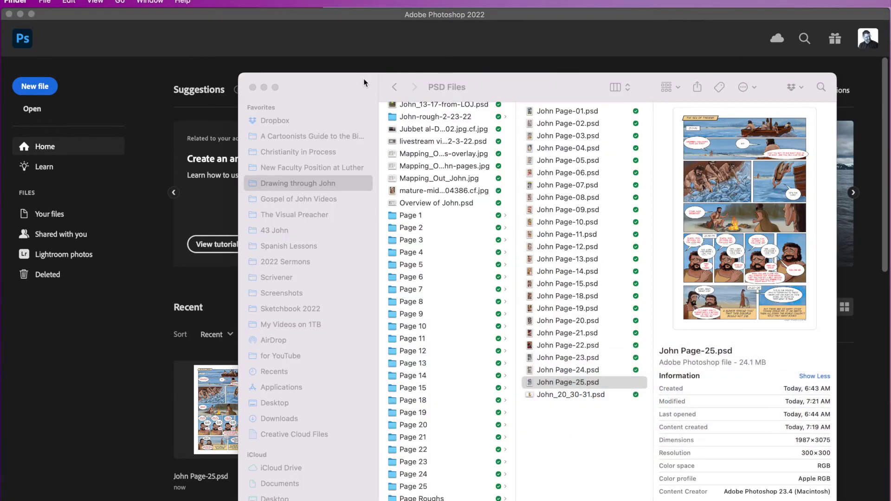
drag(363, 79, 262, 21)
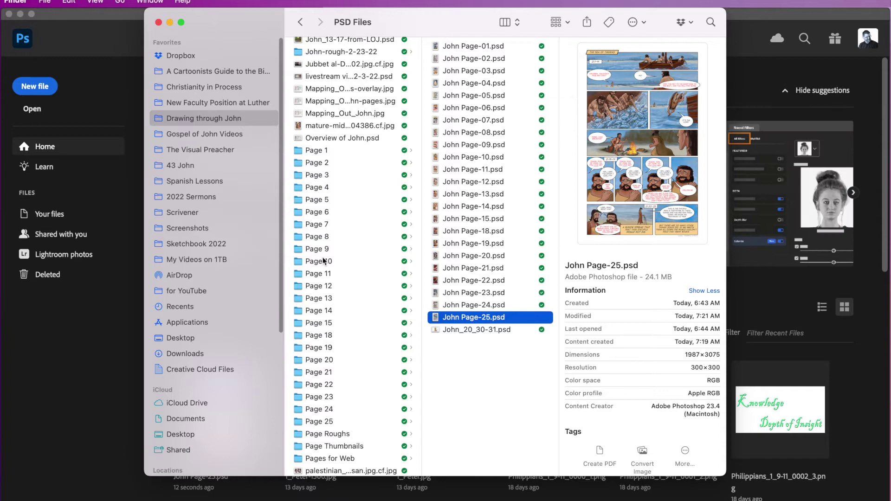
scroll(323, 261, down, 2)
click(299, 398)
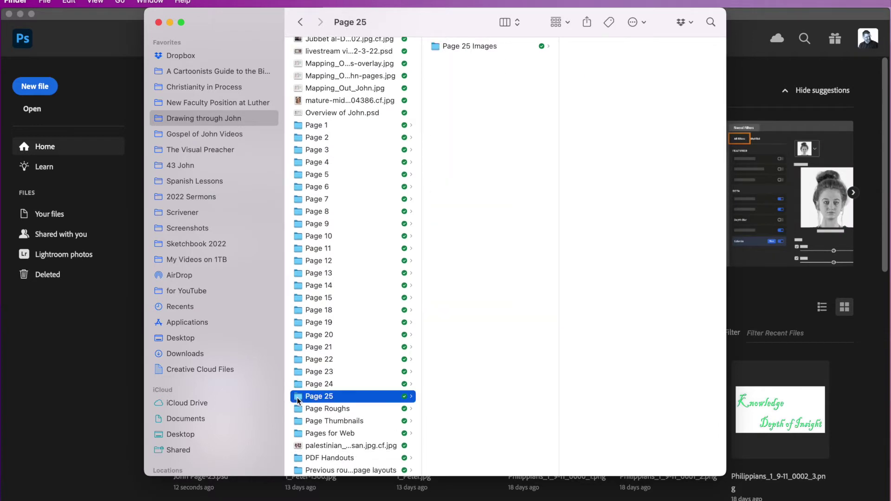
click(435, 47)
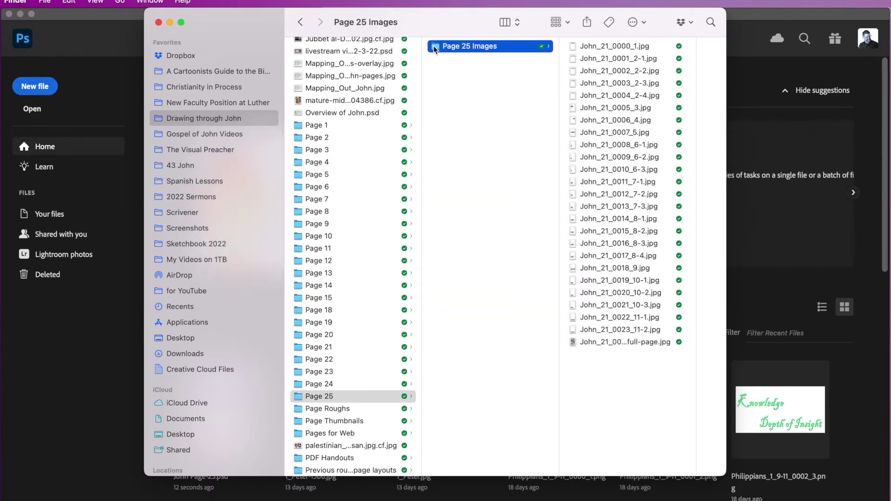
Quick Look the first exported panel, John_21_0000_1.jpg, then close the preview
click(572, 48)
key(space)
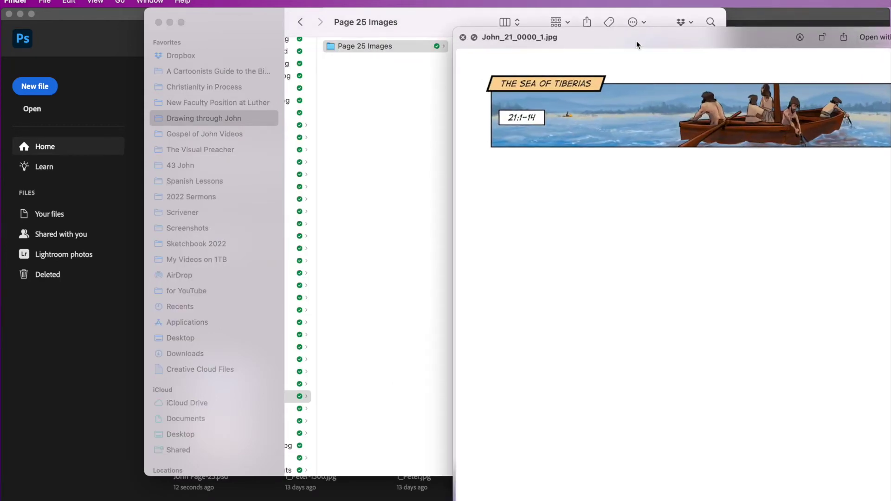
drag(639, 42, 402, 9)
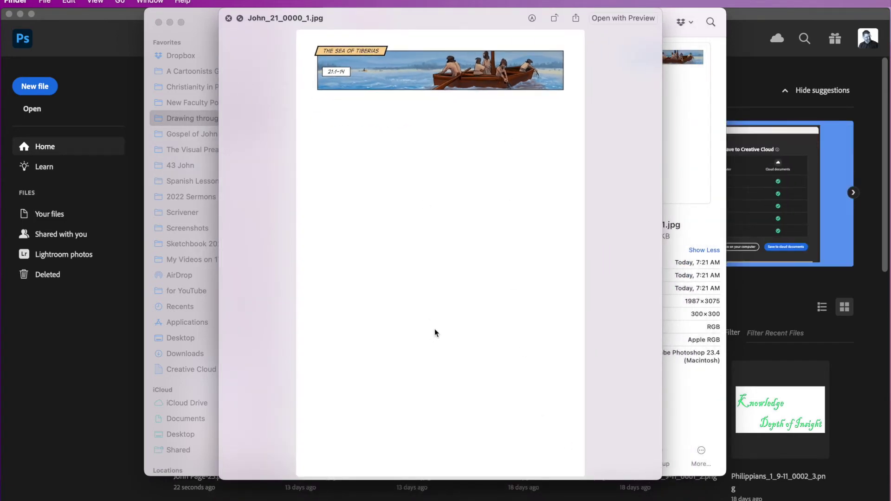
key(space)
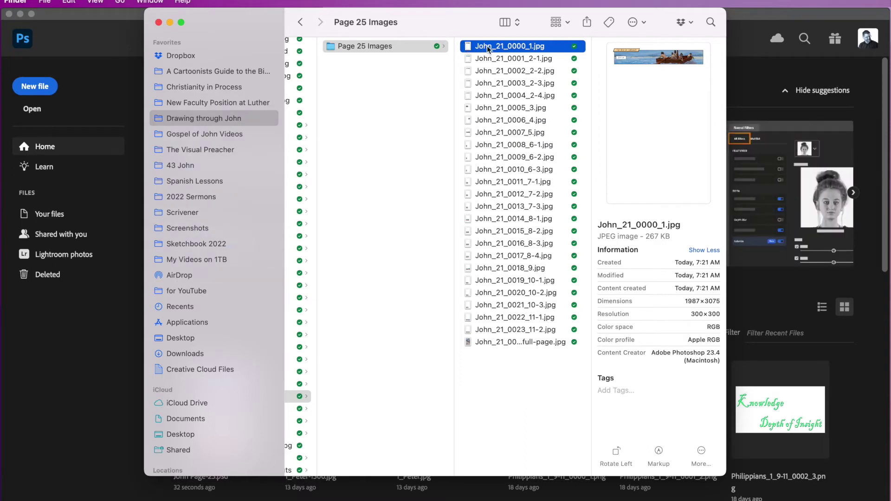
Open the 24 selected John_21 panel JPEGs with Adobe Photoshop 2022 via Open With
shift+click(489, 330)
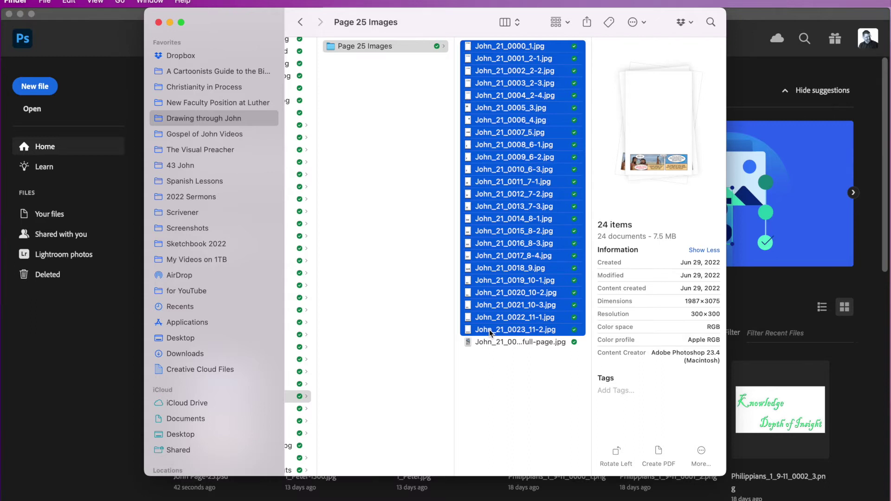
right_click(489, 330)
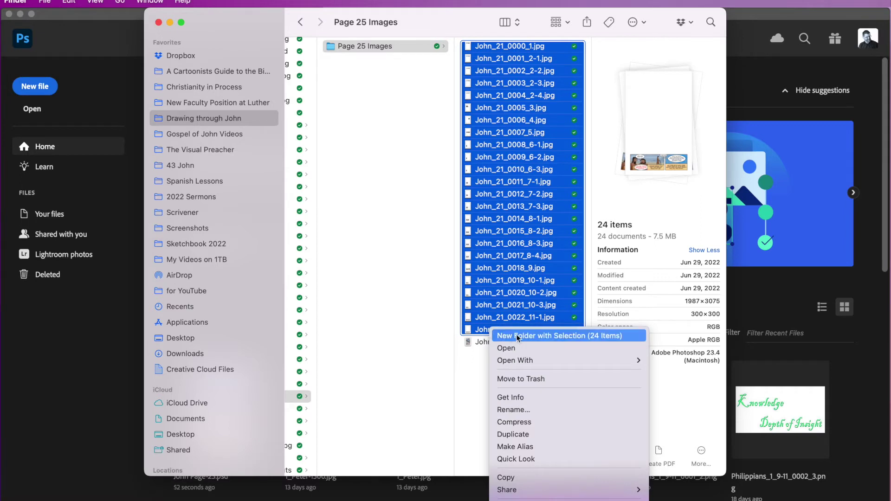
mouse_move(535, 363)
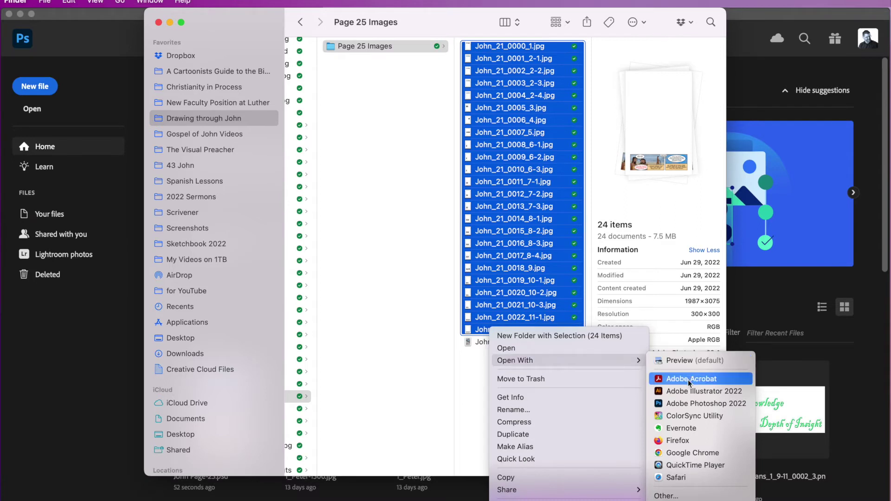
click(686, 404)
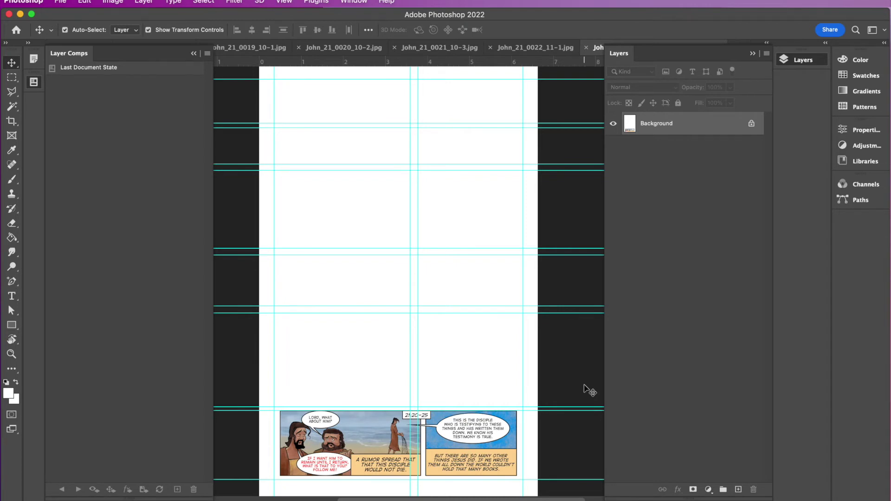
Switch to the Crop tool and enable View > Snap To > Guides
click(11, 121)
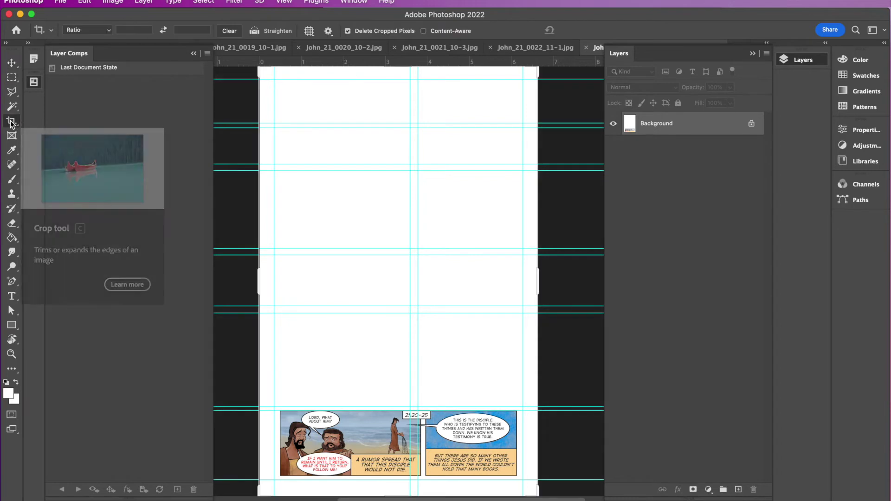
click(285, 4)
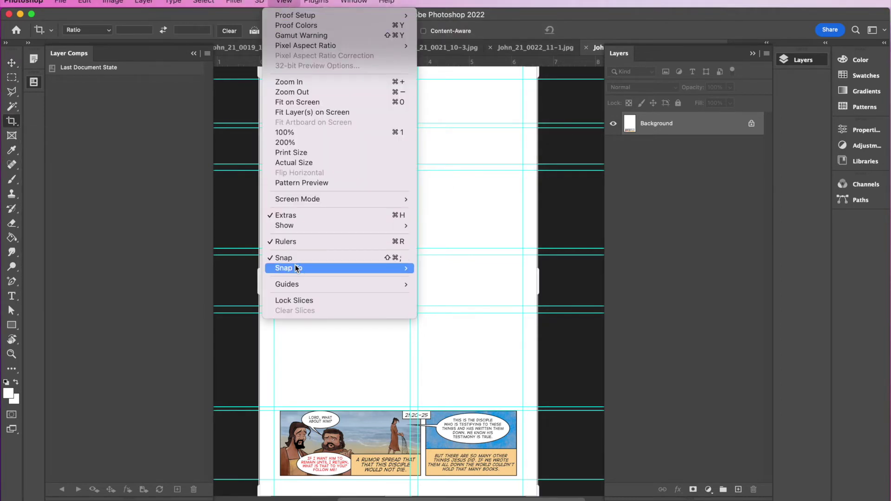
mouse_move(299, 268)
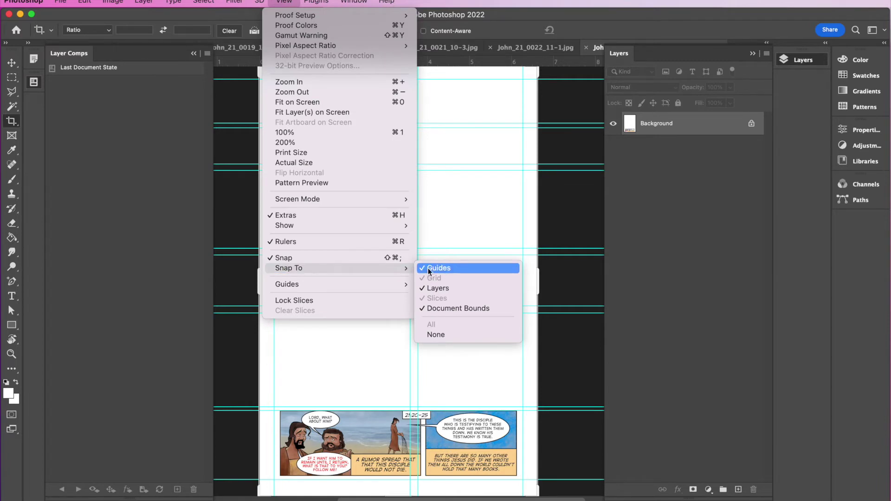
click(186, 225)
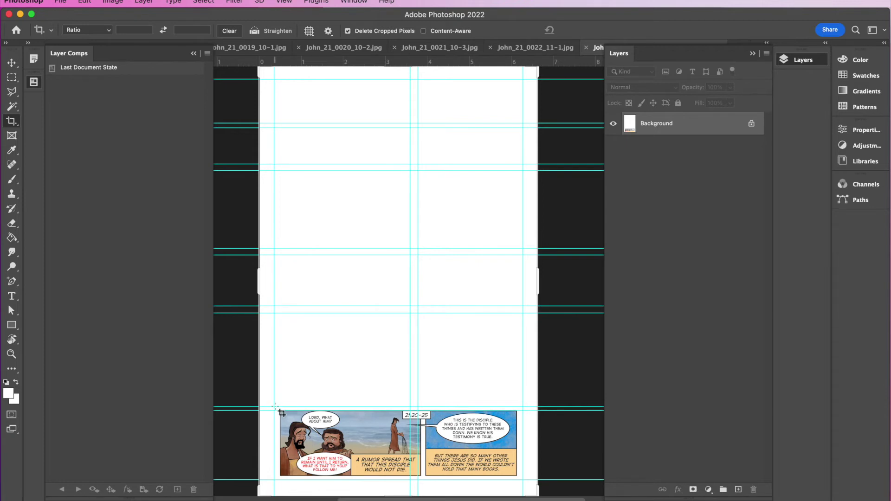
Crop John_21_0023_11-2 down to its bottom 21:20-25 comic strip and close it
drag(275, 407, 520, 478)
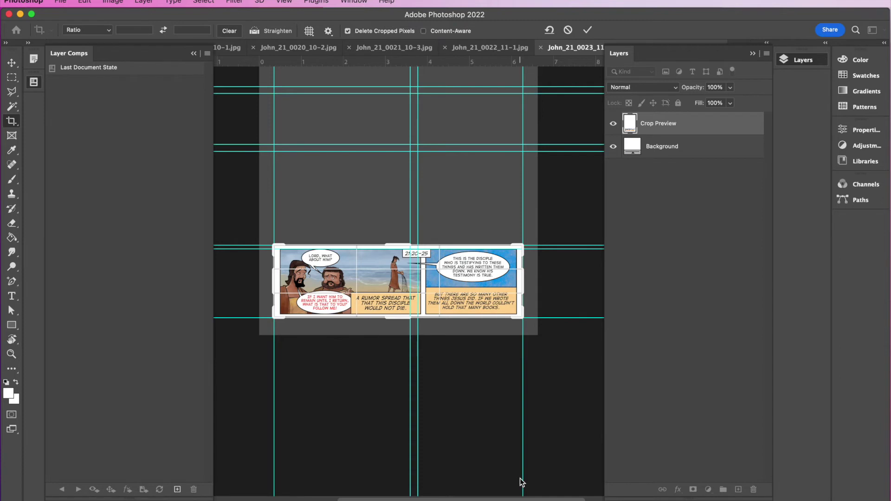
key(Return)
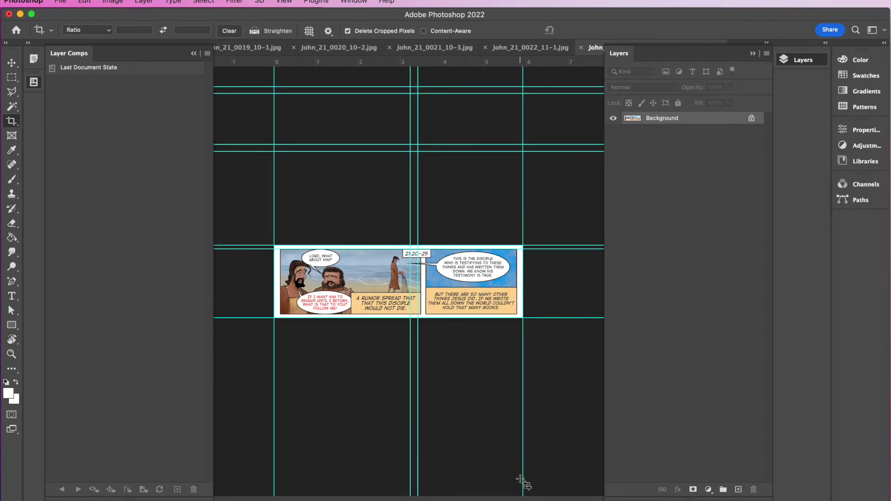
key(super)
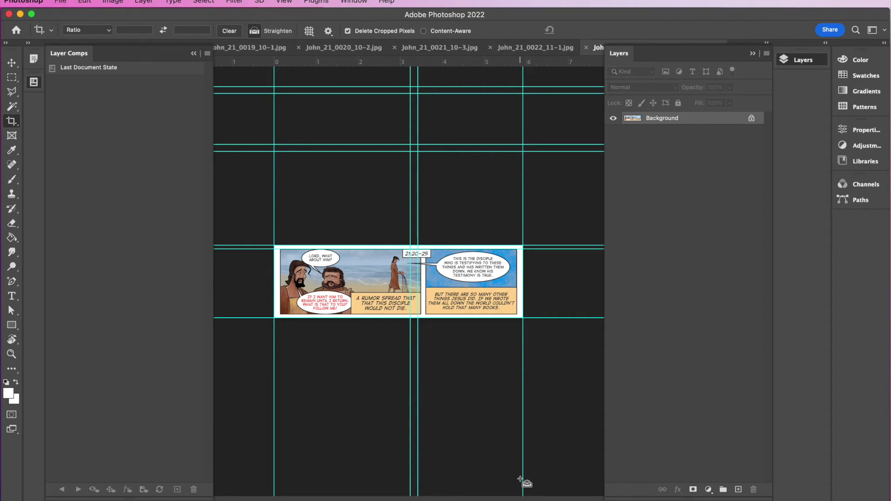
key(super+z)
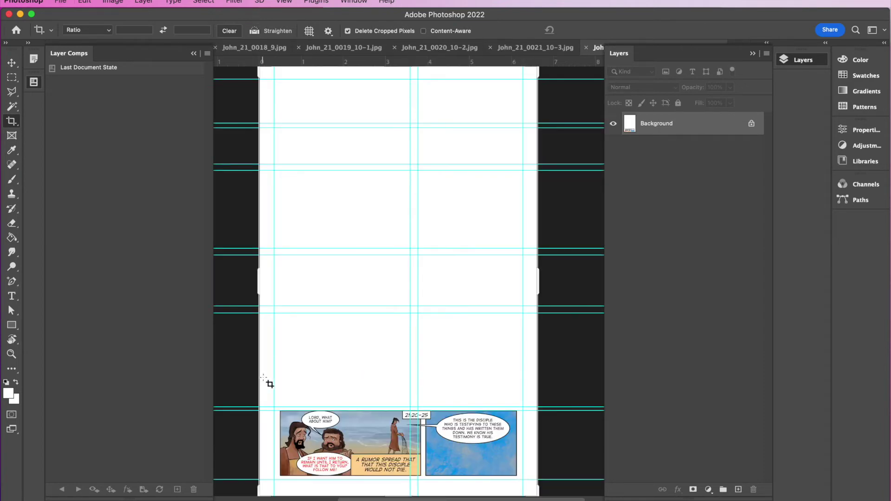
Crop the next two pages to their bottom comic strips and close them
click(273, 407)
drag(274, 407, 524, 483)
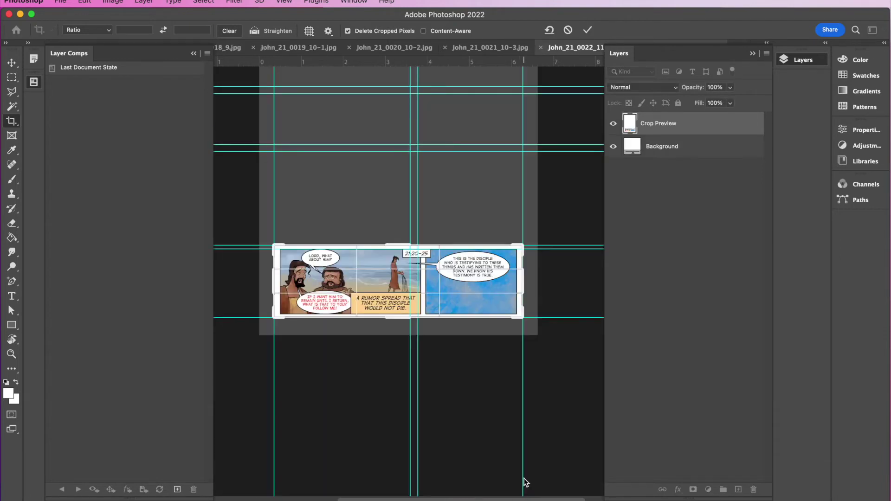
key(Return)
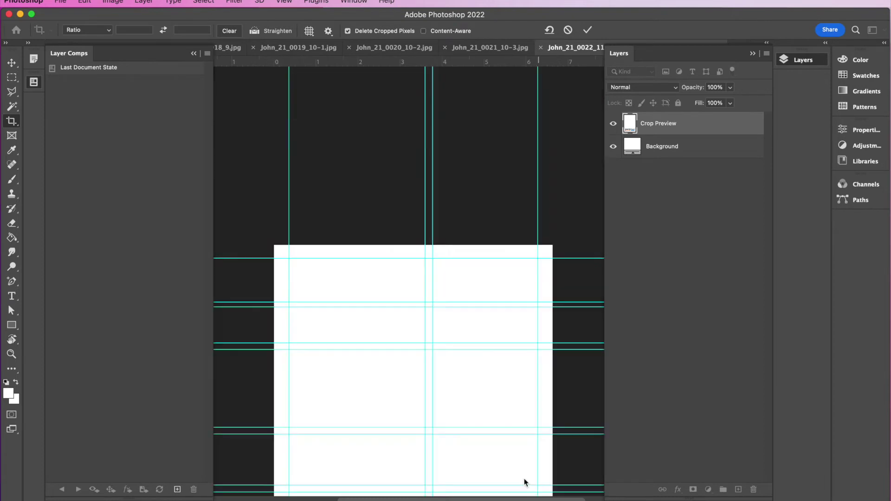
key(ctrl+shift+Tab)
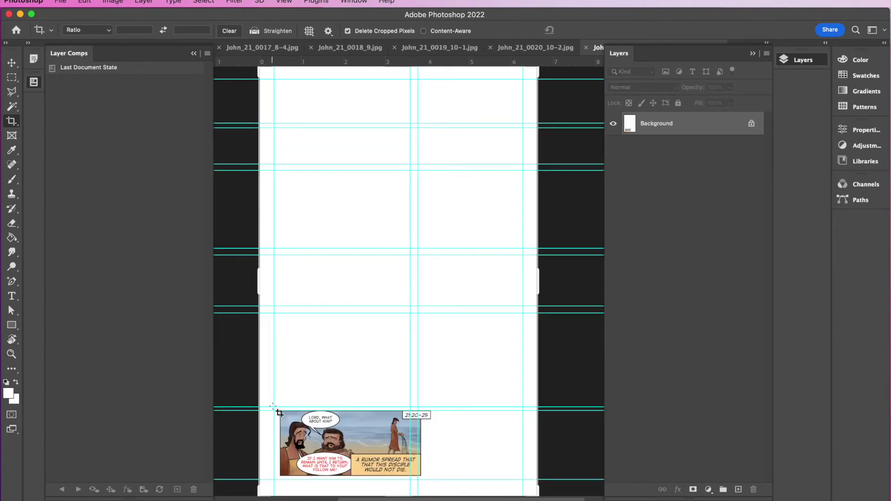
mouse_move(273, 407)
mouse_down()
mouse_move(429, 440)
mouse_move(523, 479)
mouse_up()
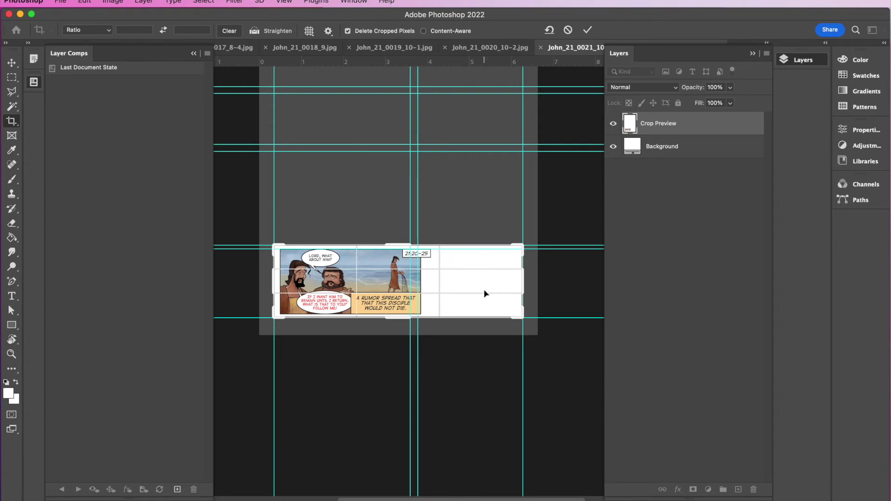
key(Return)
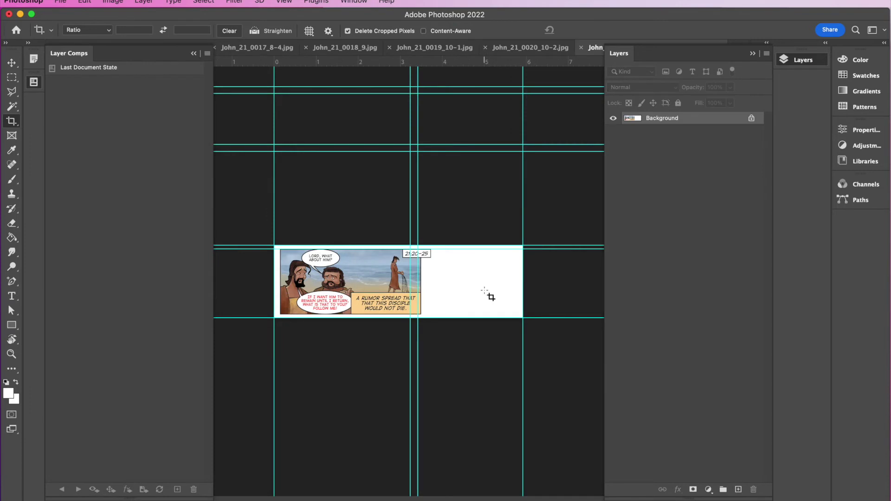
key(super+w)
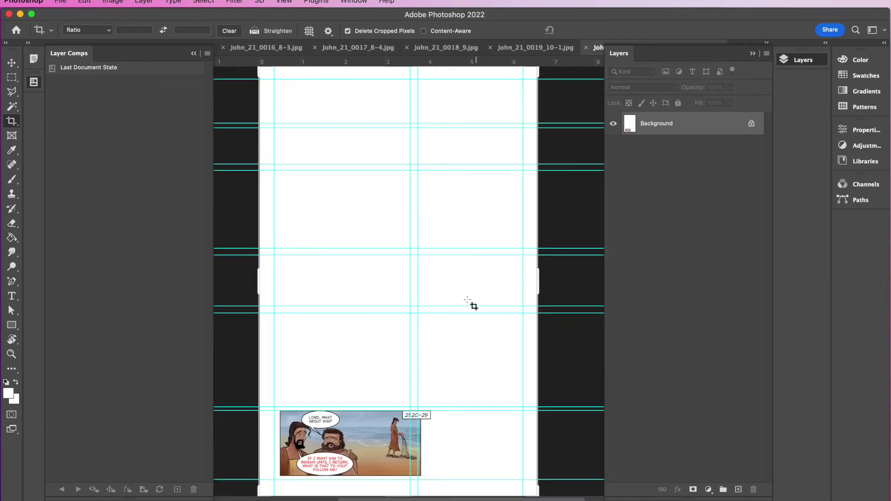
Crop John_21_0019 and John_21_0018 to their bottom strips and close both
drag(274, 407, 524, 480)
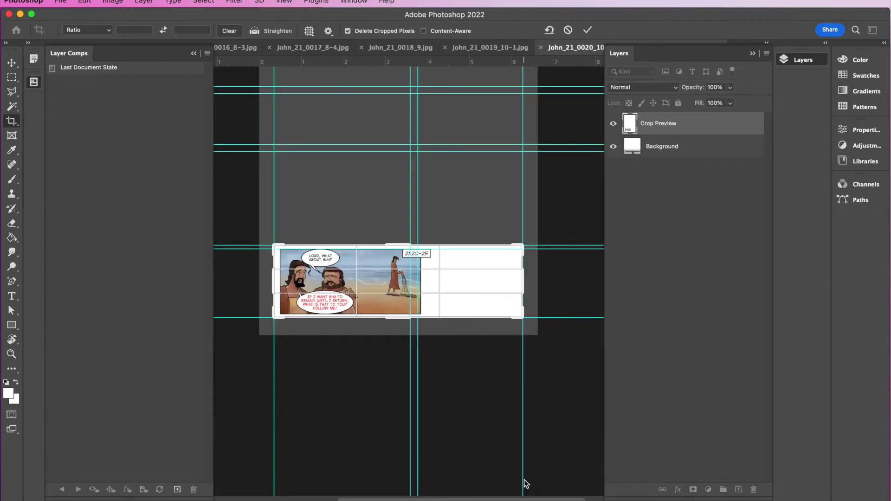
key(Return)
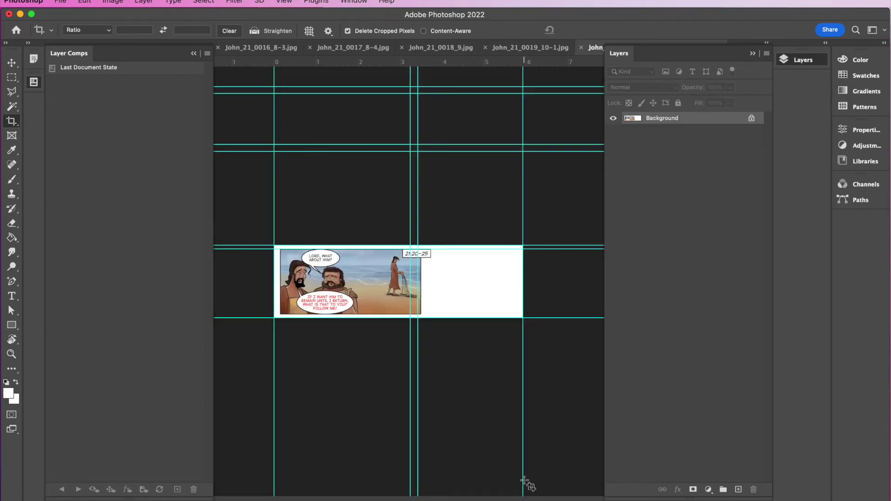
key(super+w)
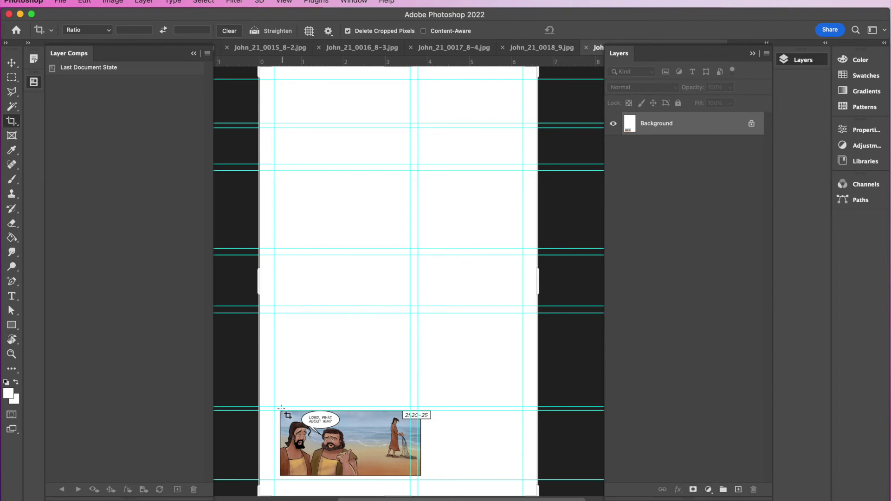
drag(275, 408, 523, 480)
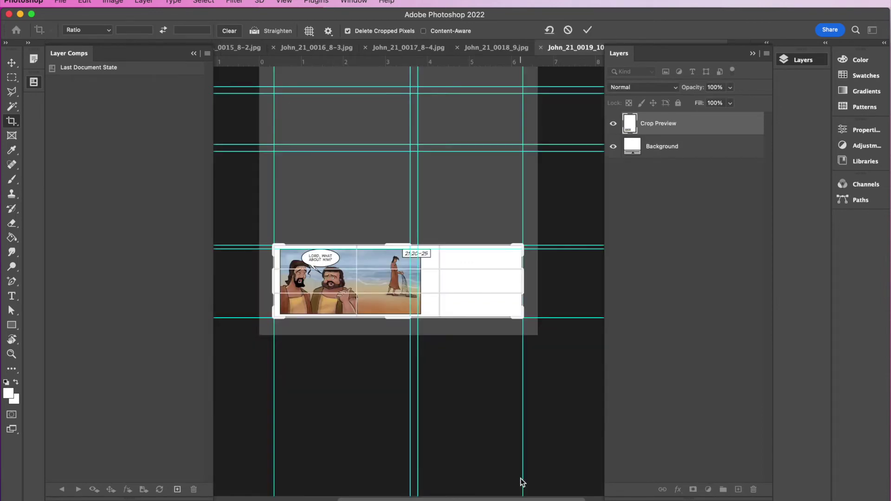
key(Return)
key(super+w)
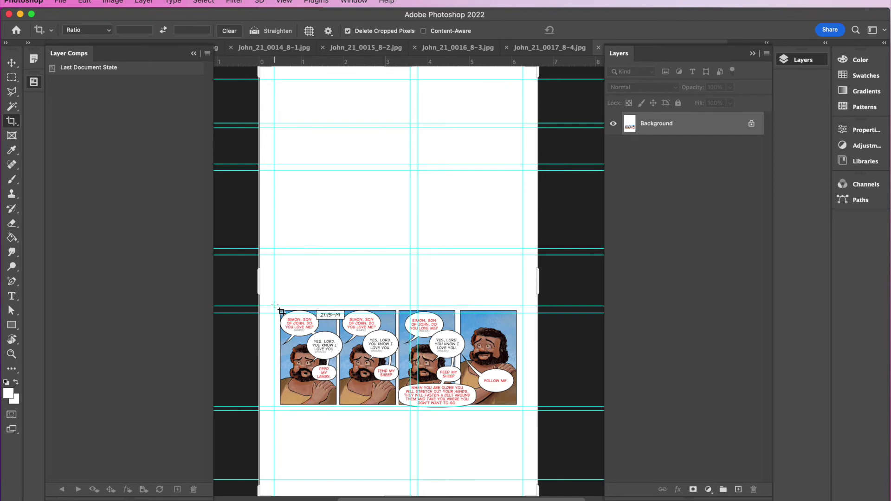
Crop the four-panel 21:15-19 strip and the next two pages' middle panels, closing each
drag(275, 306, 523, 412)
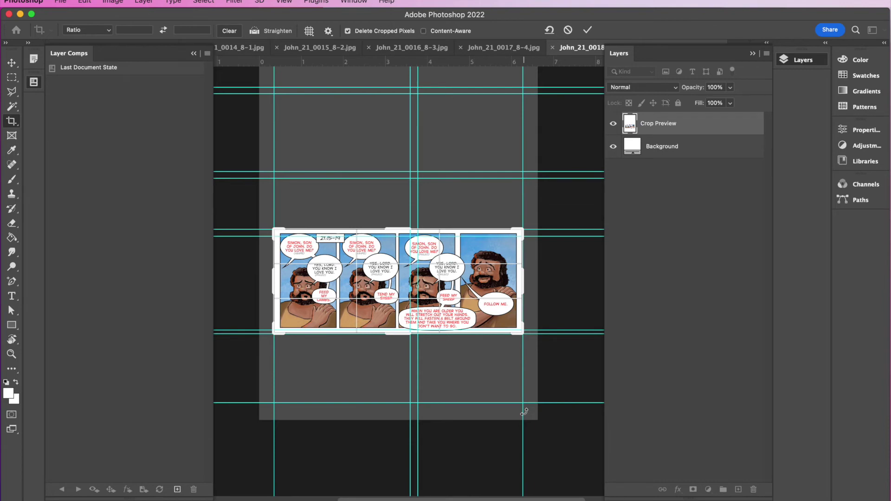
key(Return)
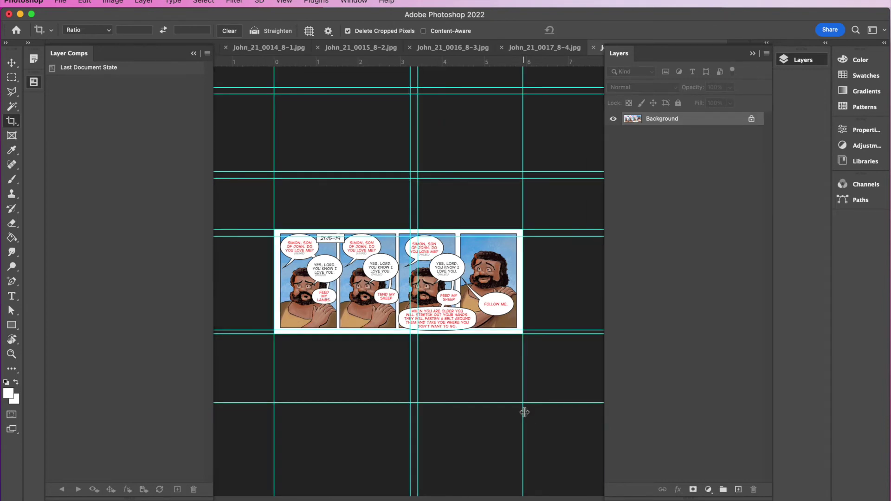
key(ctrl+shift+Tab)
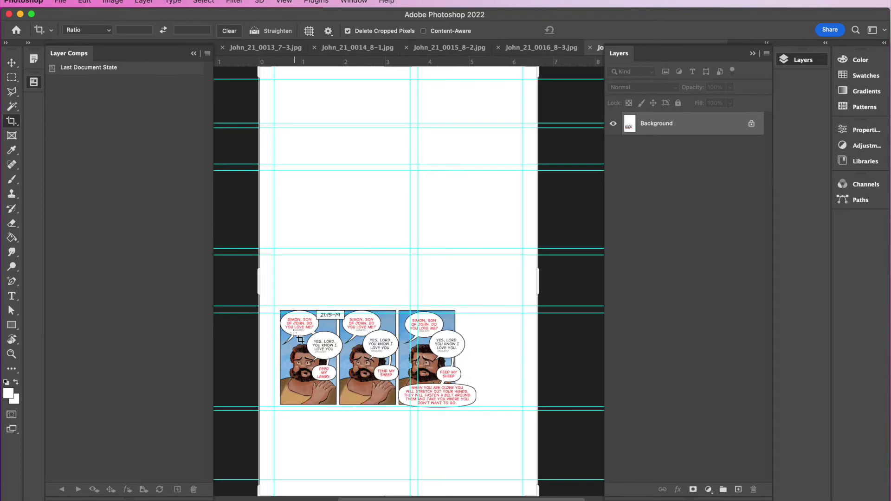
drag(274, 307, 523, 411)
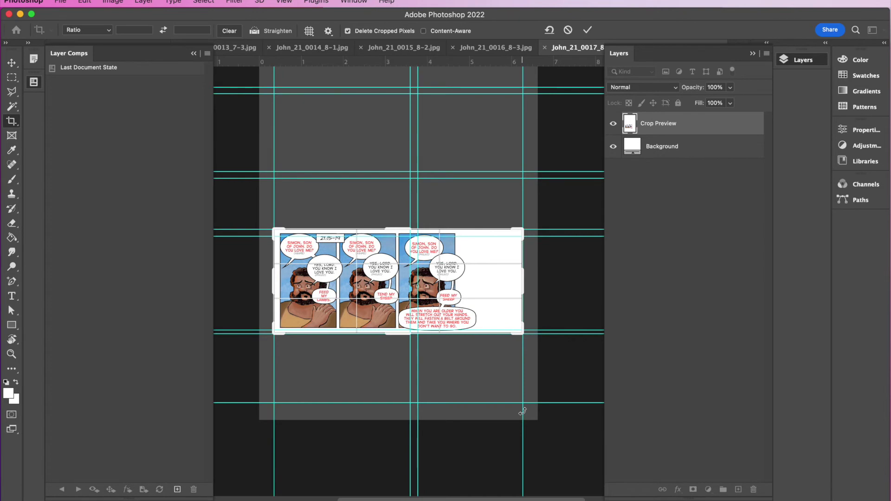
key(Return)
key(super+w)
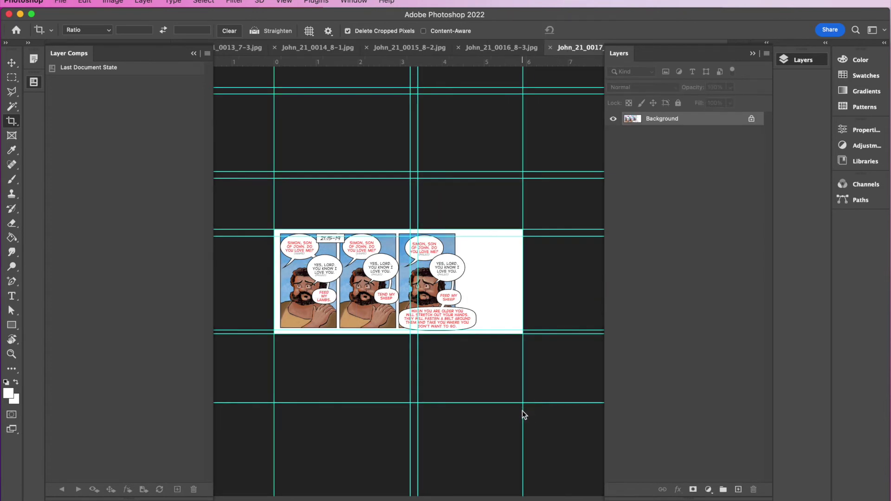
drag(274, 306, 525, 412)
key(Return)
key(super+w)
Crop the following three pages down to their panel strips and close each document
drag(274, 307, 523, 412)
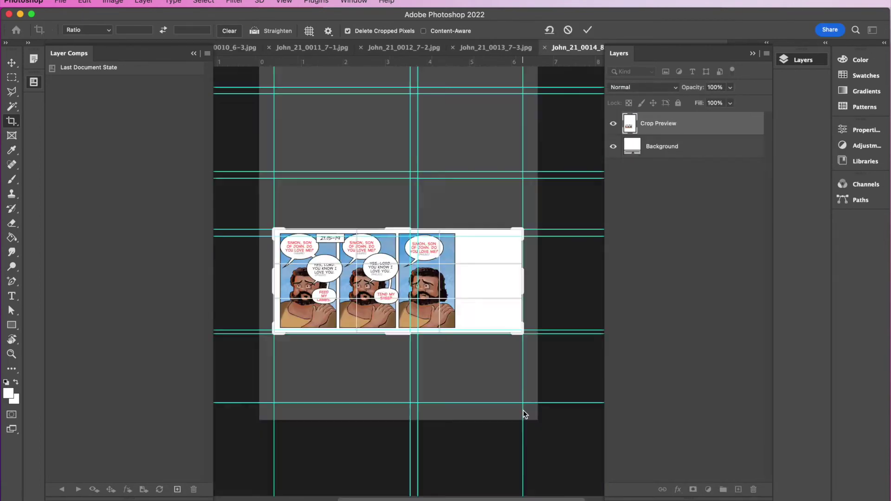
key(Return)
key(super+w)
key(super+w)
key(Return)
drag(275, 306, 511, 414)
key(Return)
key(super+w)
drag(275, 248, 537, 284)
key(Return)
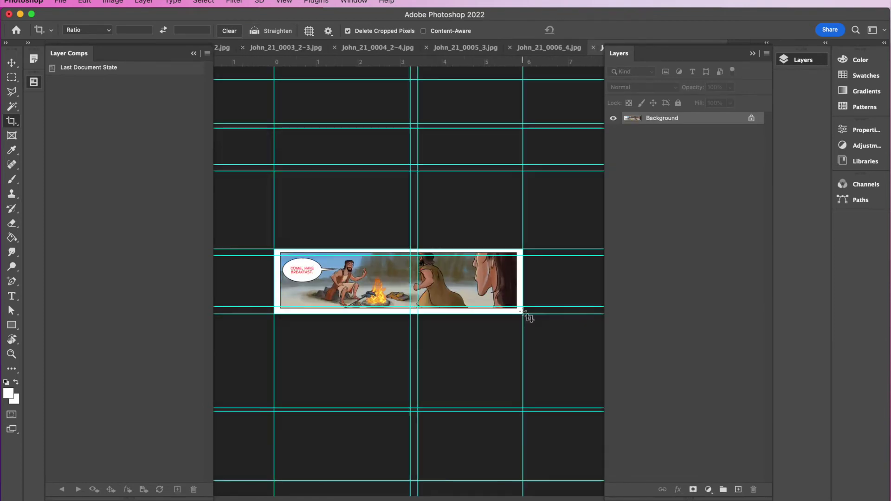
Crop the remaining upper panels, including the fishing-scene strip, and close the last document
key(super+w)
drag(341, 234, 457, 328)
key(Return)
drag(275, 164, 423, 268)
key(Return)
key(super+w)
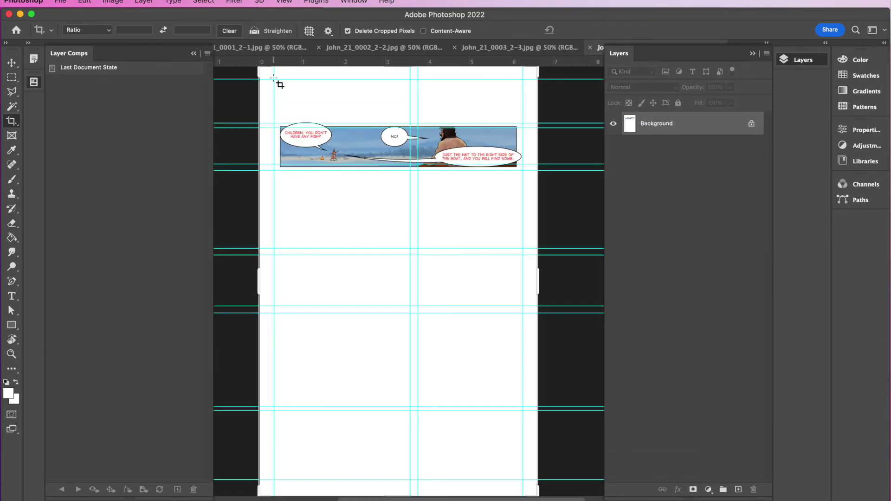
click(260, 74)
drag(275, 124, 524, 170)
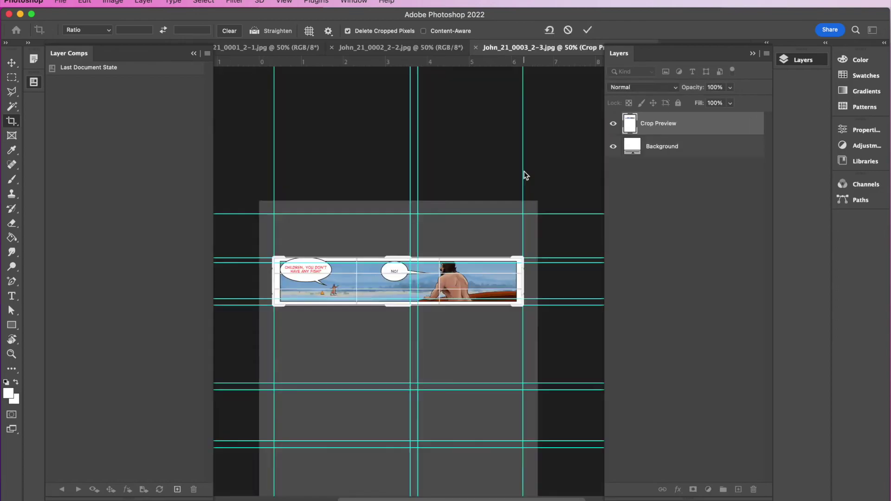
key(Return)
key(super+w)
key(super+w)
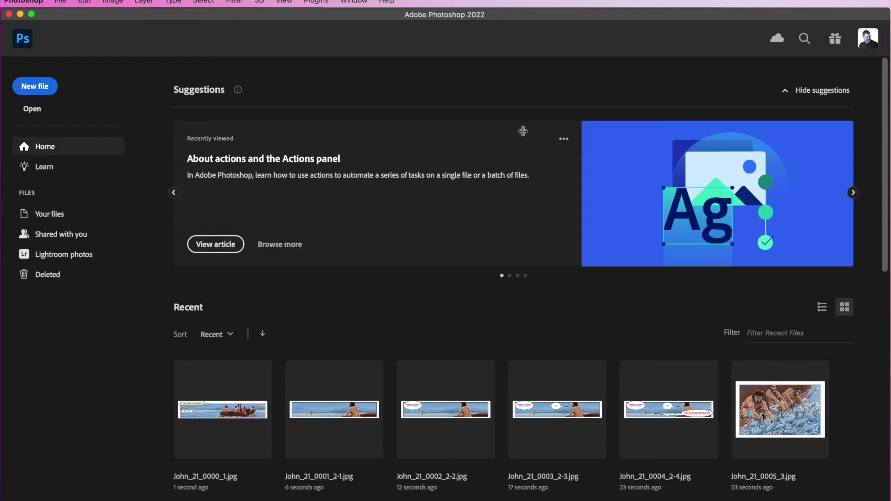
Bring Finder forward and Quick Look John_21_0000_1.jpg in Page 25 Images
click(197, 21)
key(super+h)
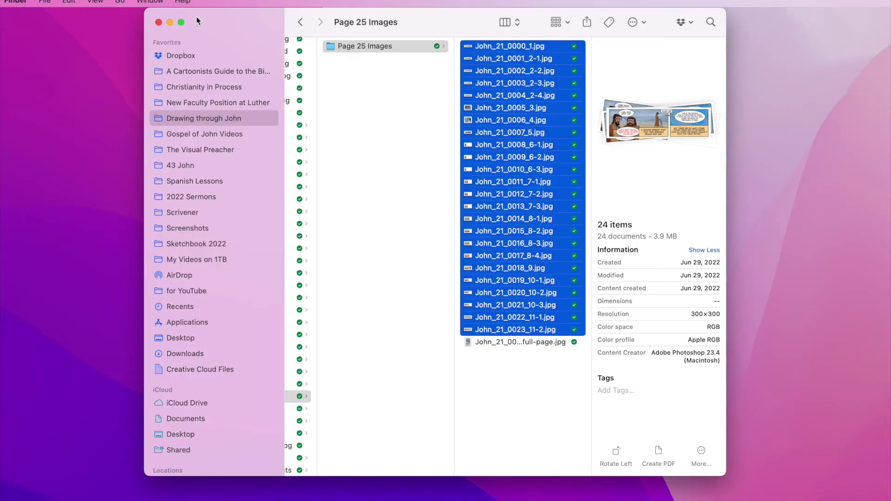
click(531, 93)
click(477, 49)
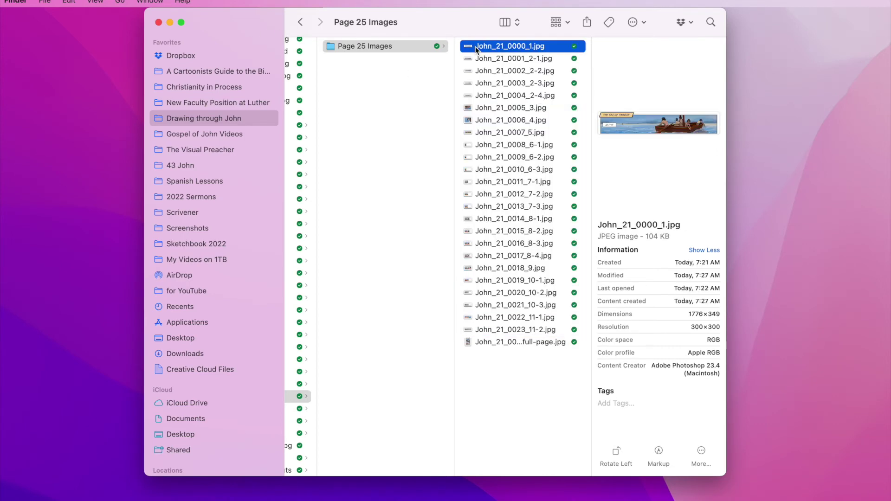
key(space)
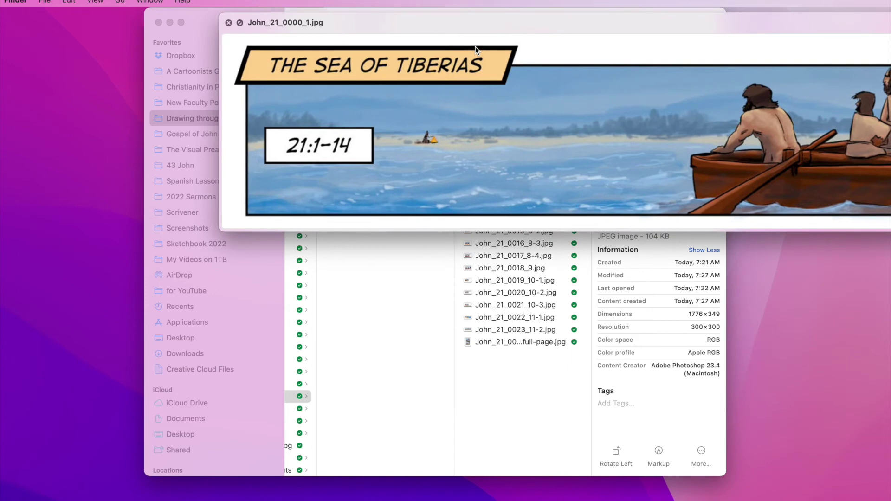
drag(887, 231, 832, 226)
Step through the cropped John_21 panel images, including 0007_5 and the 8-series, then close Quick Look
key(Down)
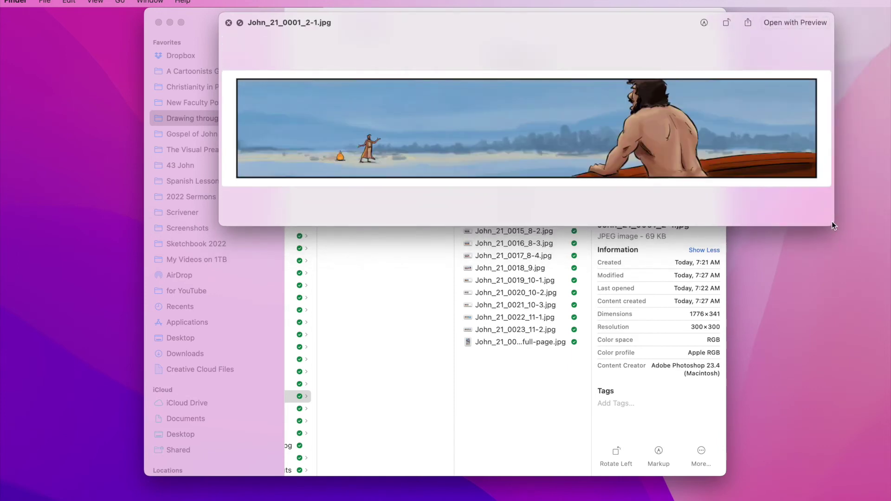
key(Down)
key(Down)
key(Down)
key(Down)
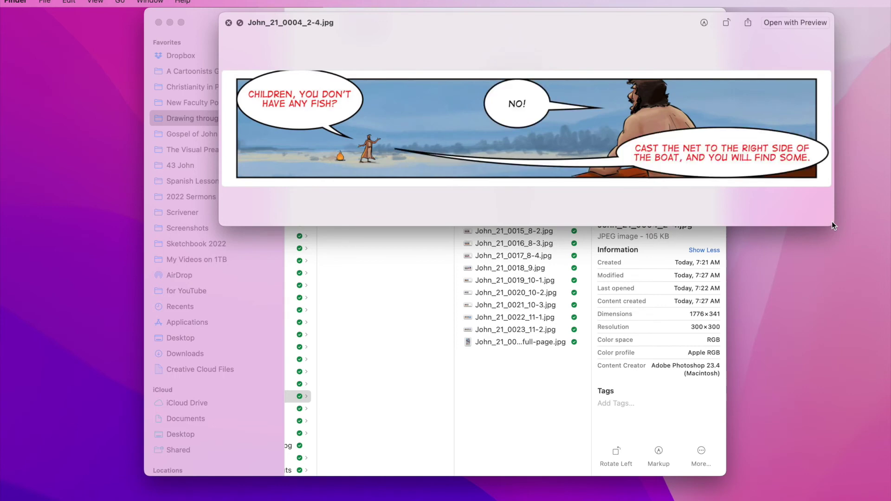
key(Down)
key(Down)
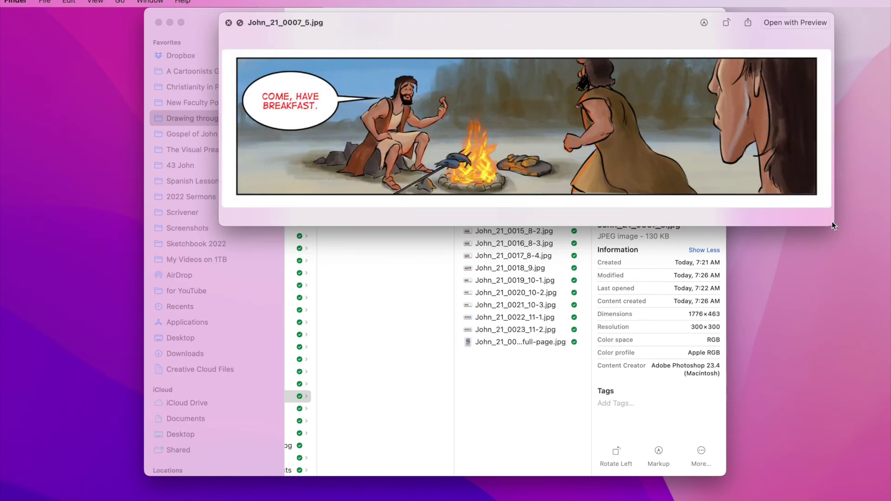
key(Down)
key(Down)
key(Down)
key(Down)
key(Down)
key(Down)
key(Down)
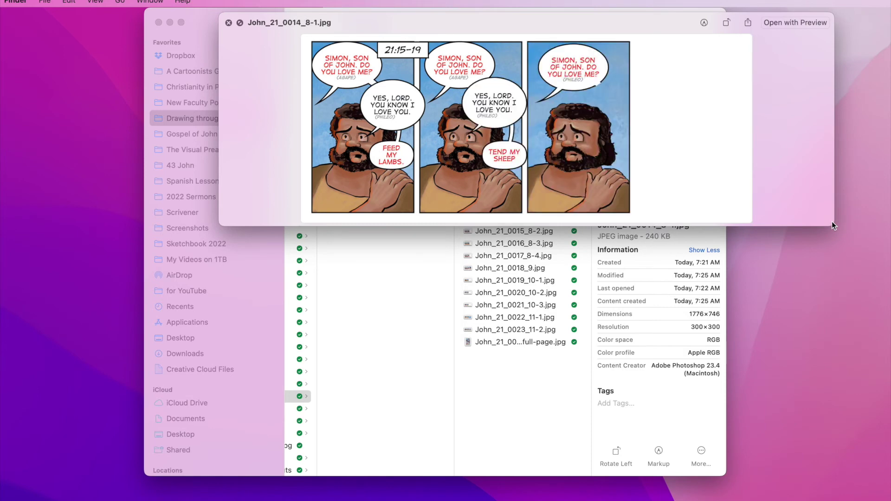
key(Down)
key(Down)
key(Down)
key(Down)
key(Down)
key(Down)
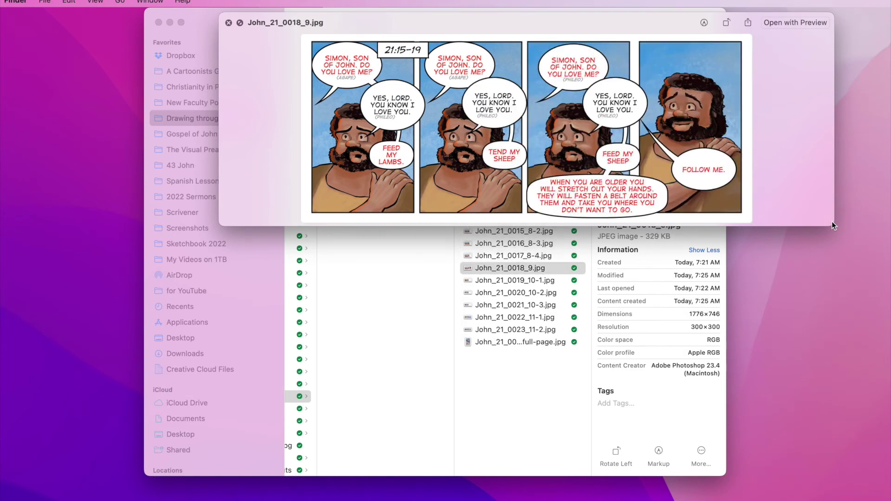
key(Down)
key(Down)
key(Down)
key(Down)
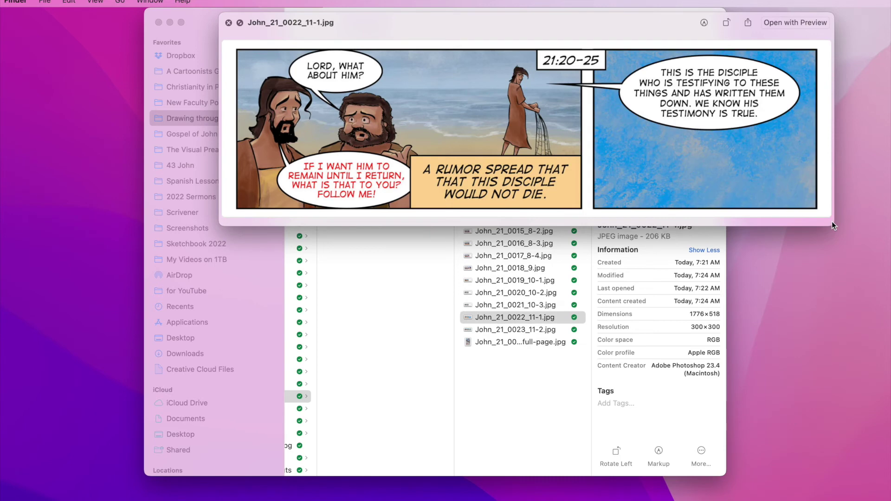
key(space)
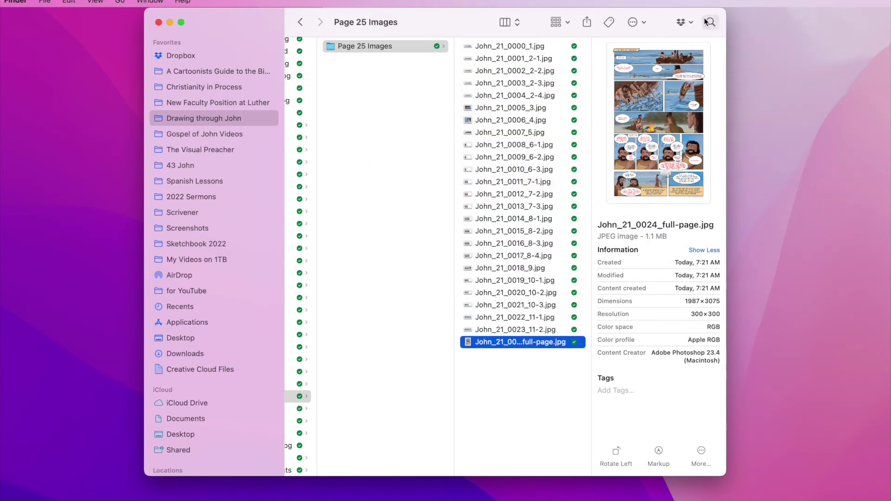
Launch PowerPoint and change the title slide from LUKE 14:1-57 to 'JOHN 21:1-25'
key(super+space)
text(pow)
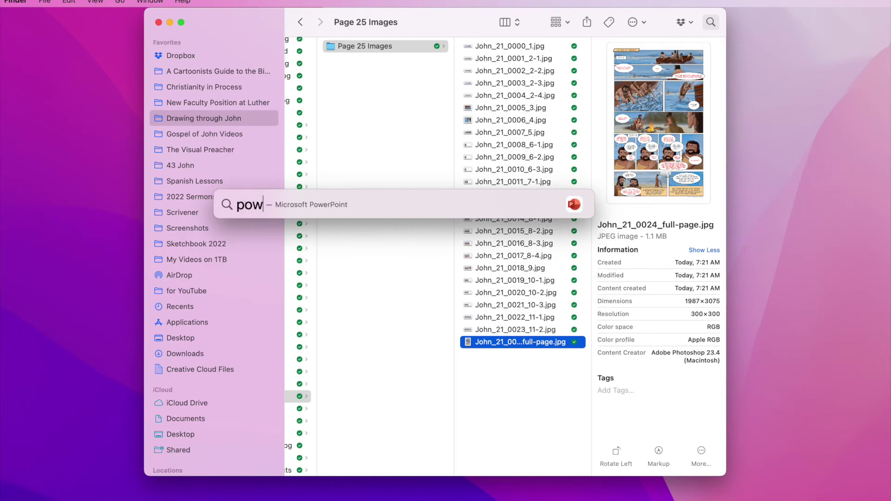
key(Return)
click(440, 278)
double_click(441, 277)
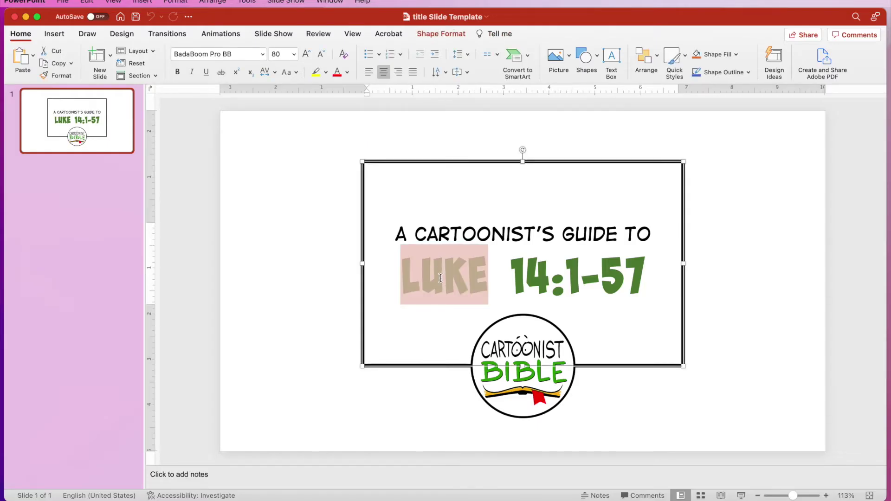
text(JOHB)
key(BackSpace)
text(N)
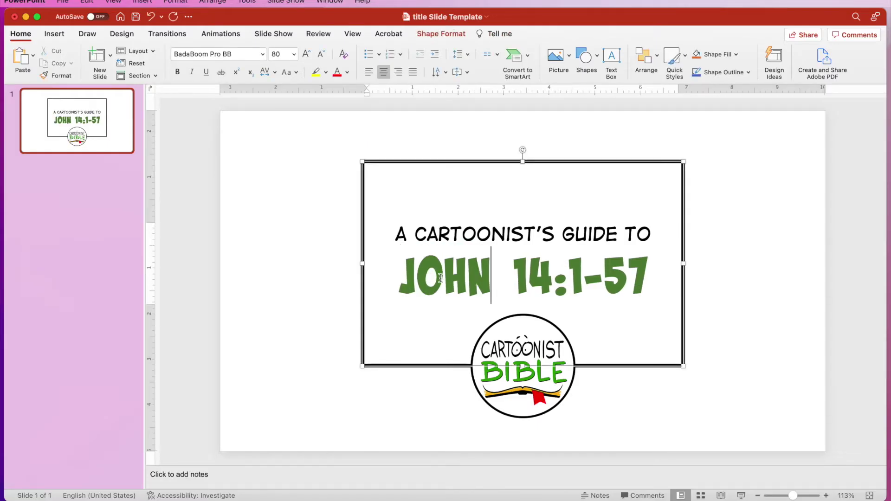
double_click(533, 273)
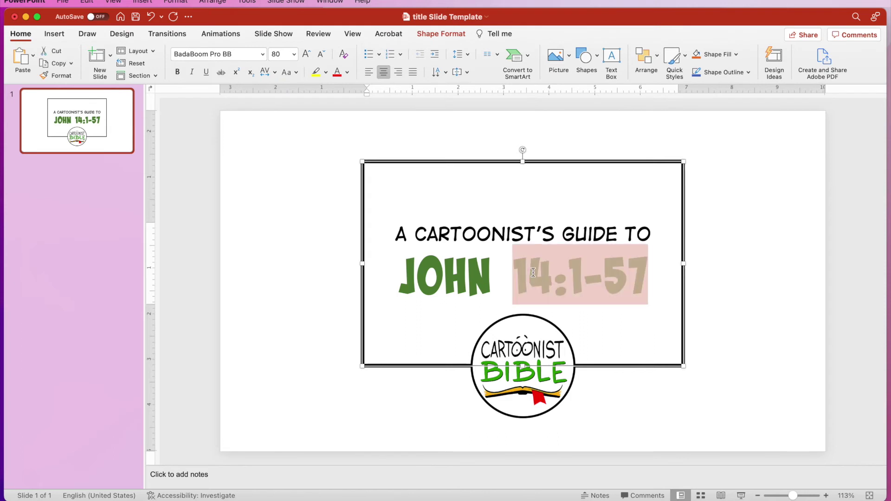
text(21:1)
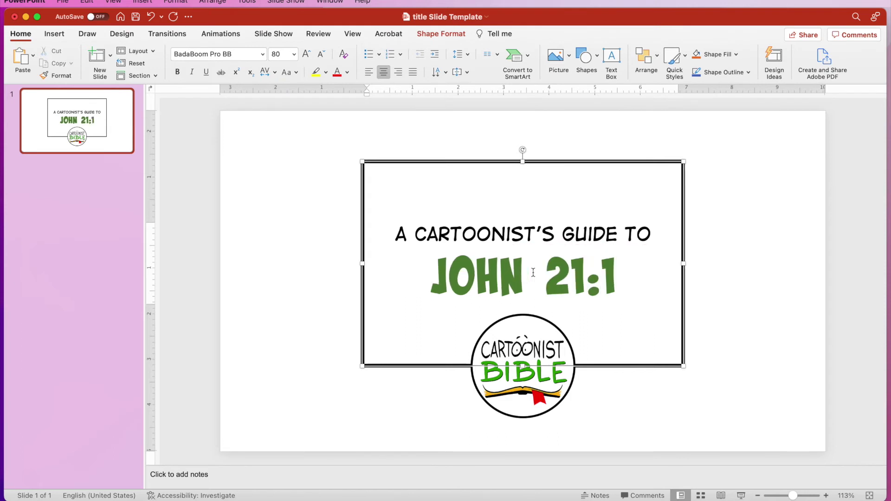
text(-)
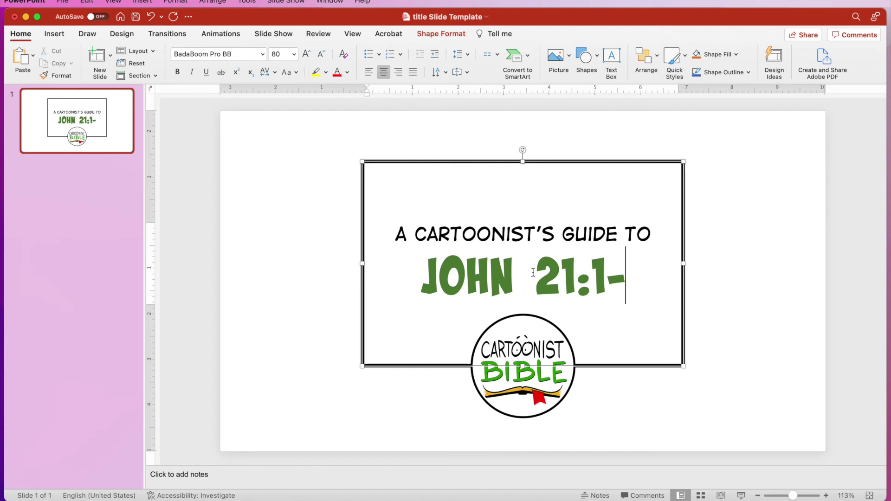
text(25)
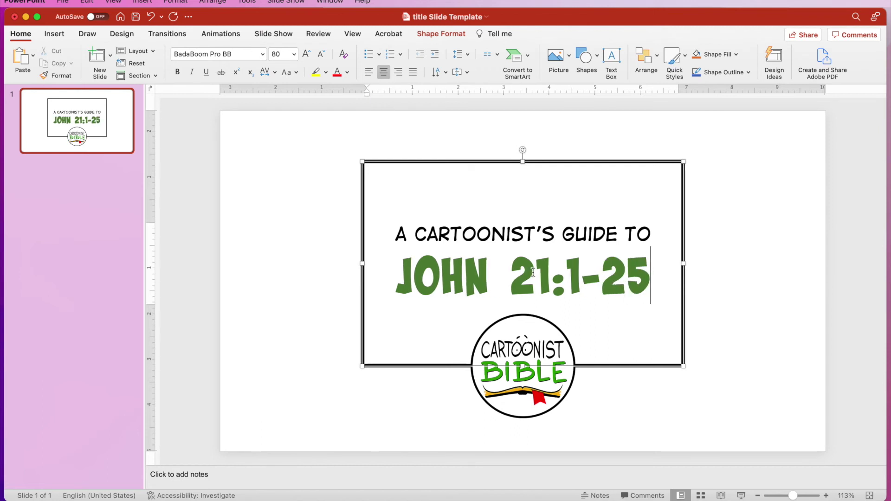
Insert a new blank slide 2 after the title slide
click(101, 204)
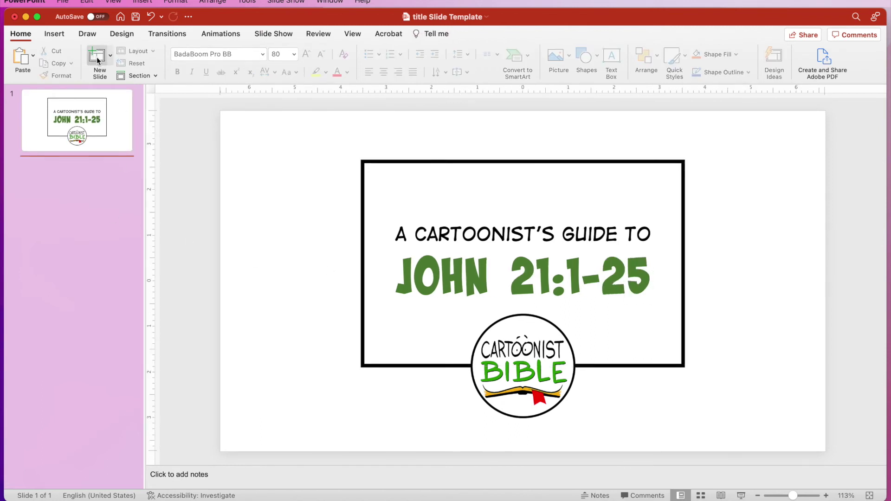
click(98, 60)
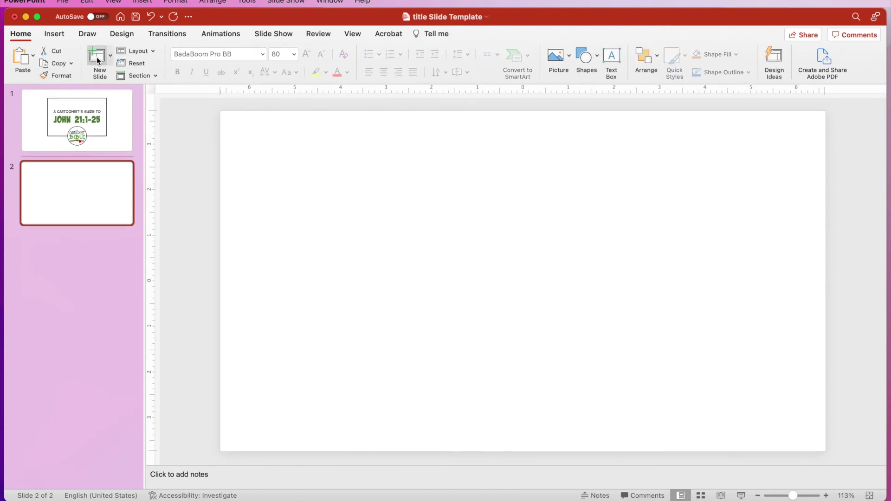
click(135, 50)
click(298, 210)
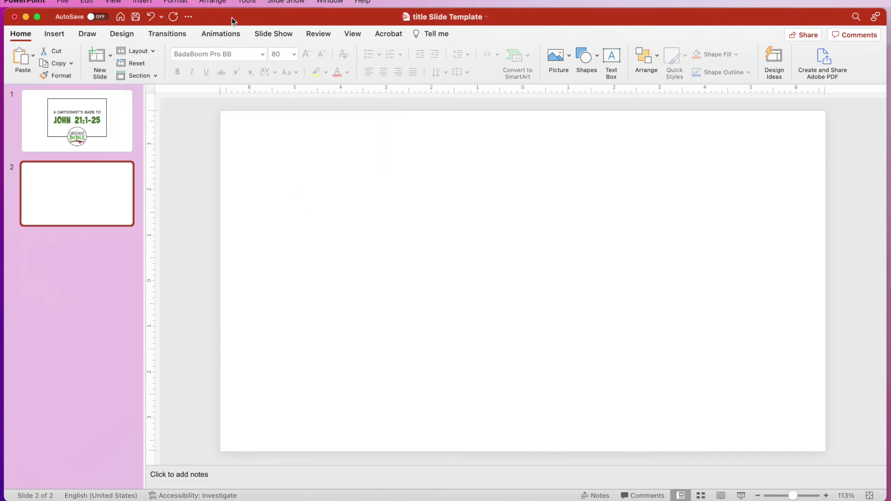
In Finder, open Drawing through John > Page 25 > Page 25 Images
key(super+Tab)
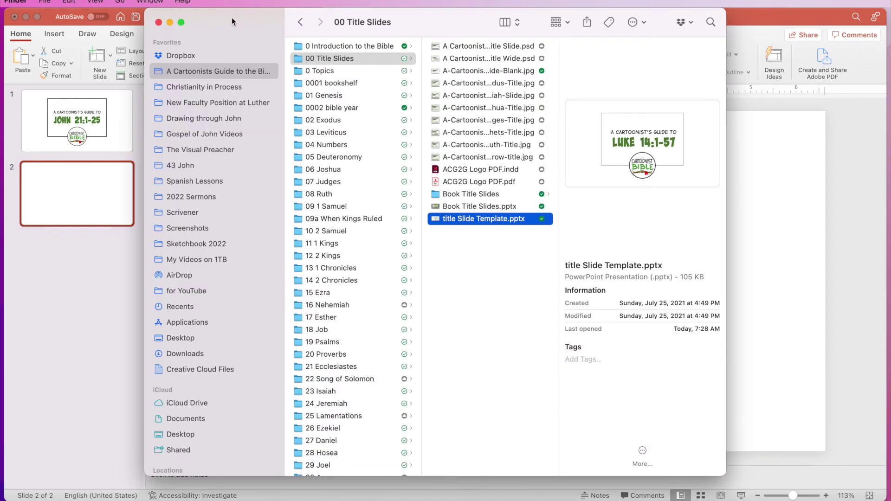
drag(248, 26, 191, 38)
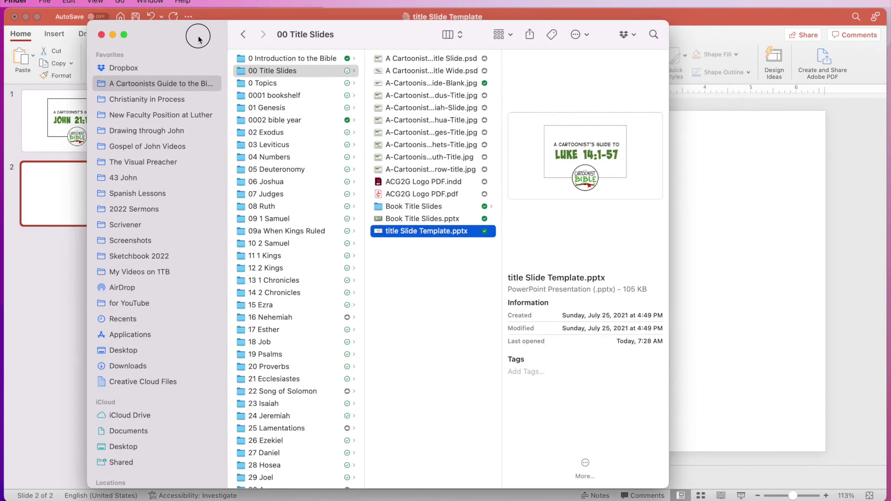
click(137, 134)
scroll(260, 371, down, 10)
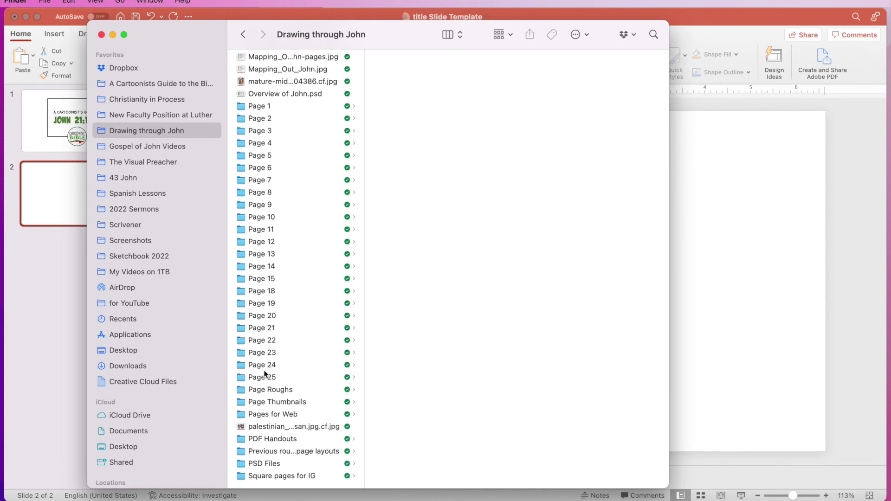
click(249, 380)
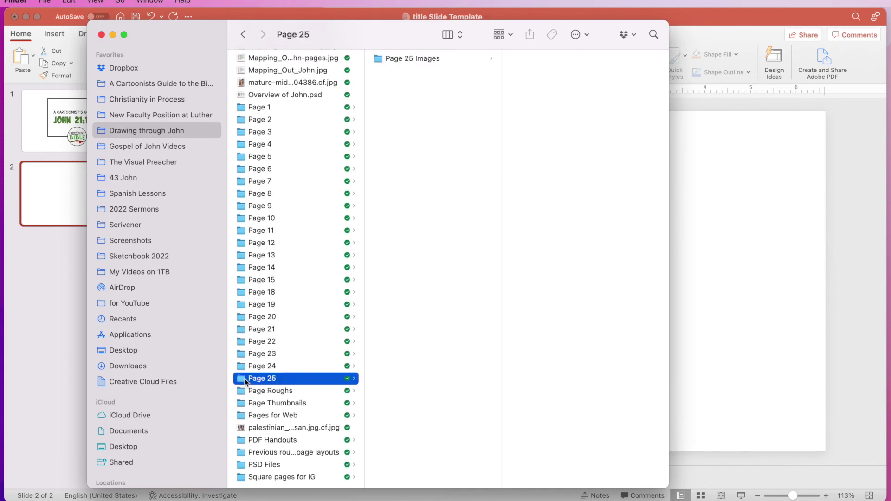
click(377, 59)
Arrange Finder and PowerPoint side by side, narrowing the sidebar to show the panel JPEGs
drag(389, 31, 306, 20)
drag(583, 12, 429, 14)
click(541, 13)
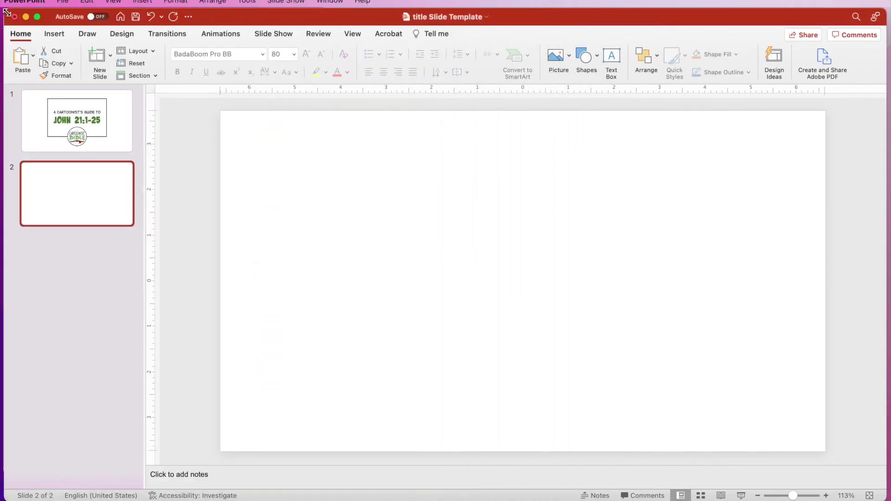
drag(7, 12, 343, 8)
click(138, 26)
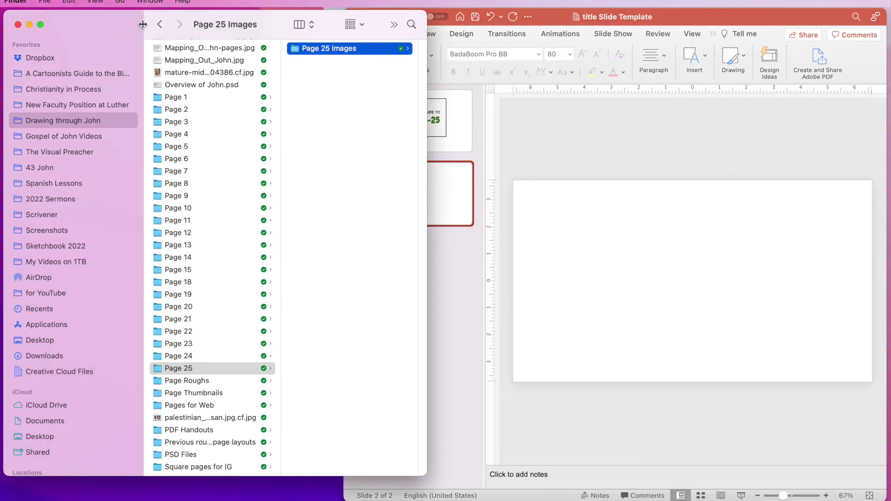
drag(143, 24, 52, 25)
scroll(327, 110, right, 3)
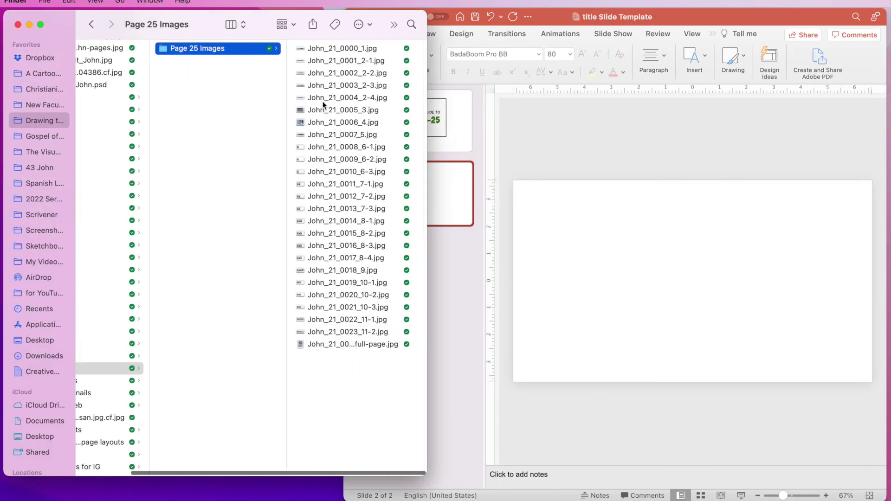
Place John_21_0000_1.jpg on slide 2 and stretch it to full slide width
click(333, 50)
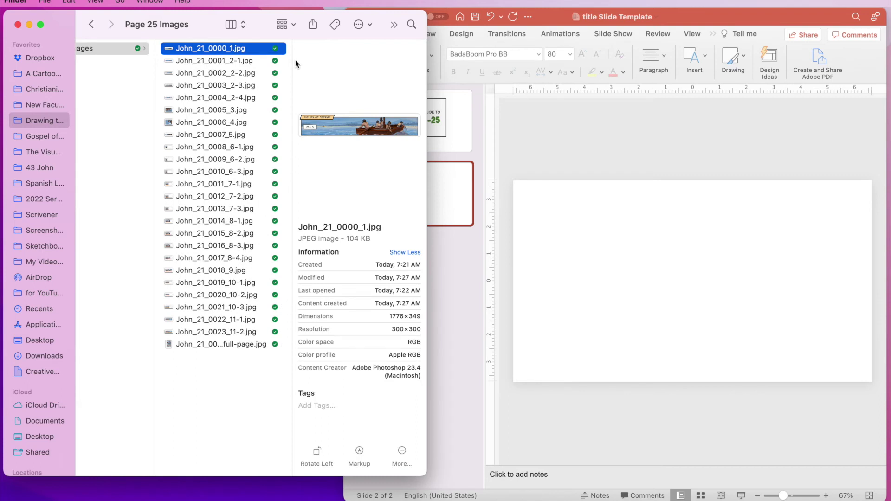
drag(348, 129, 660, 266)
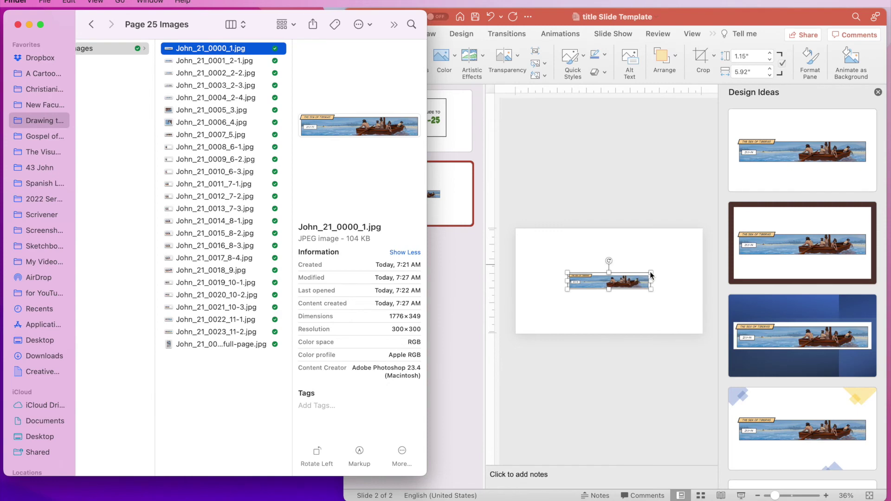
click(651, 276)
drag(650, 276, 704, 265)
drag(570, 287, 517, 299)
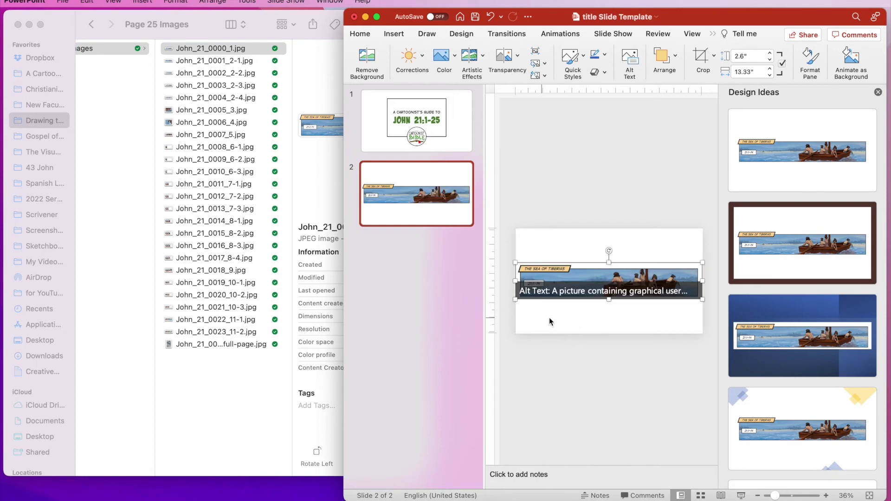
click(567, 228)
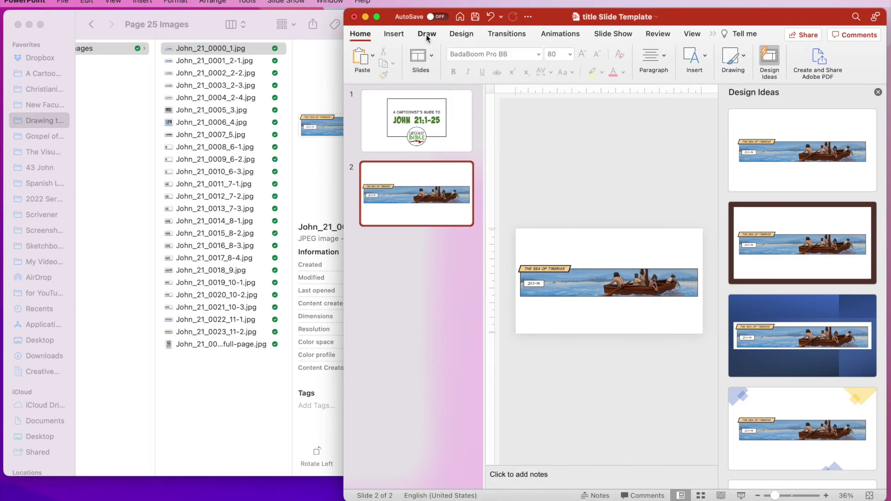
Add slide 3 and place John_21_0001_2-1.jpg across its full 13.33-inch width
click(426, 61)
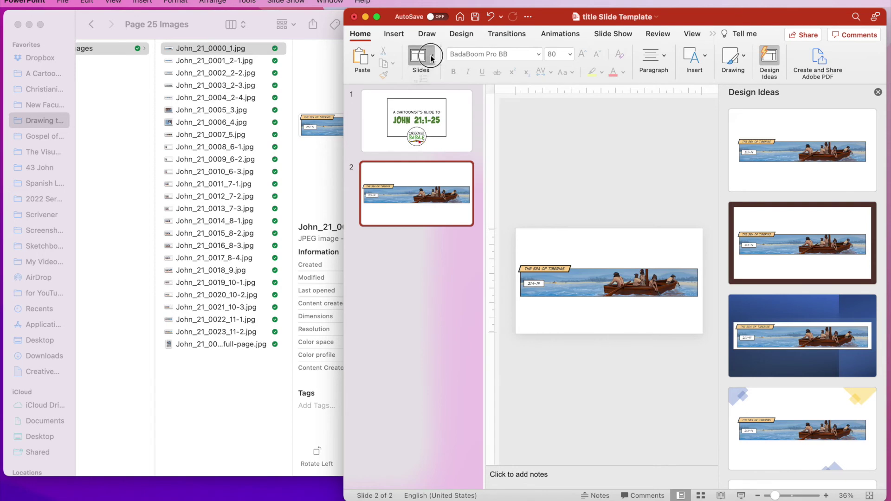
click(396, 94)
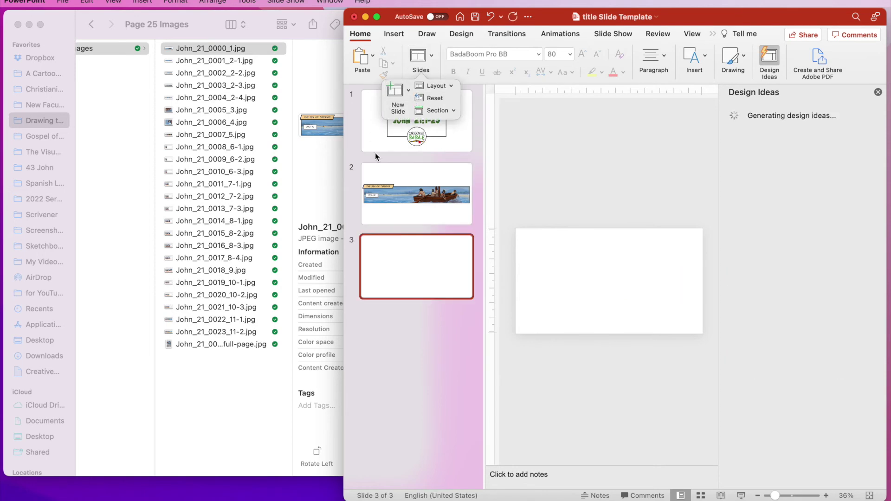
click(304, 128)
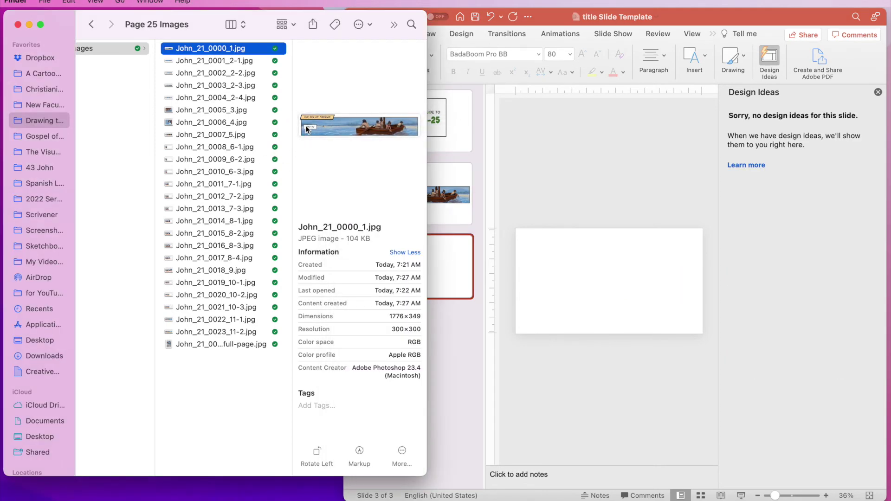
key(Down)
drag(364, 125, 606, 294)
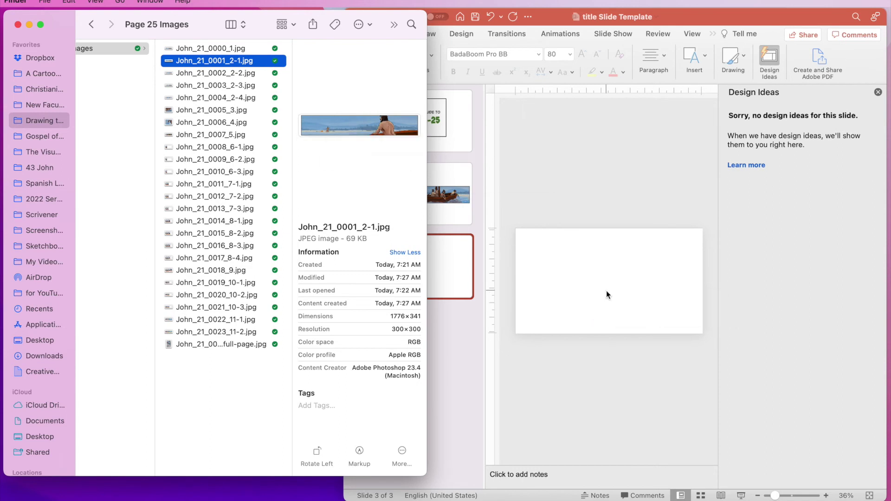
click(626, 281)
drag(651, 273, 701, 265)
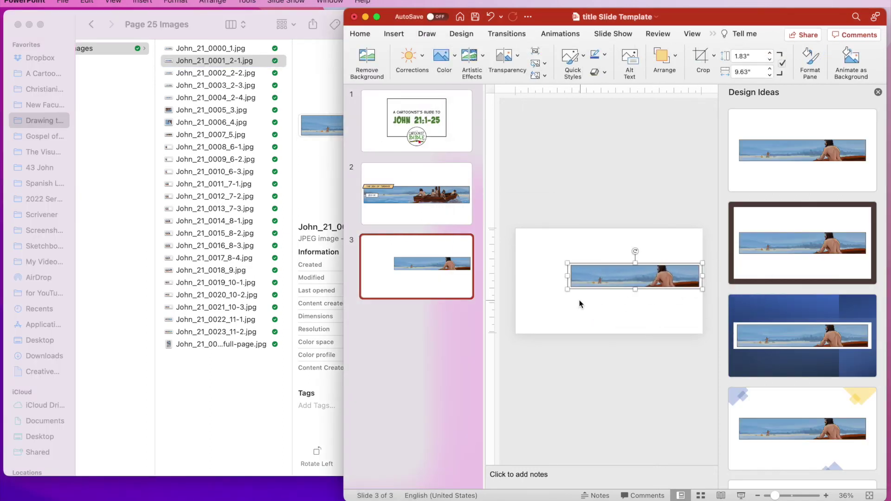
drag(568, 290, 515, 299)
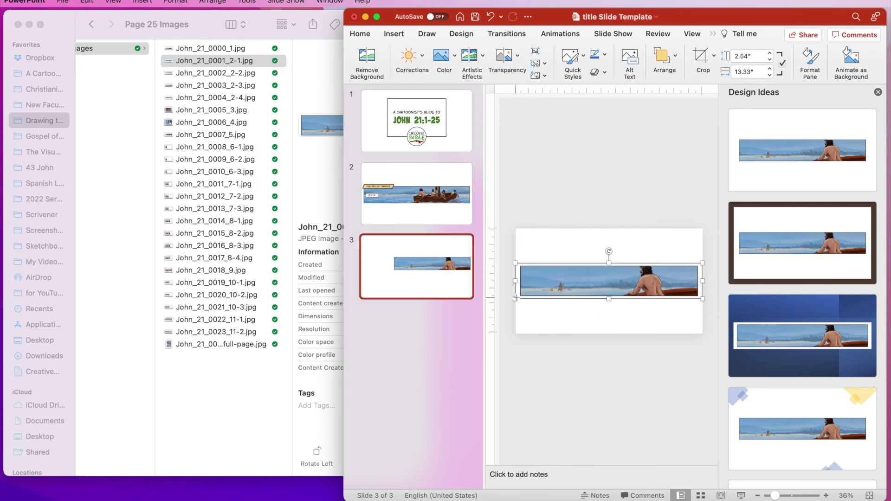
click(546, 164)
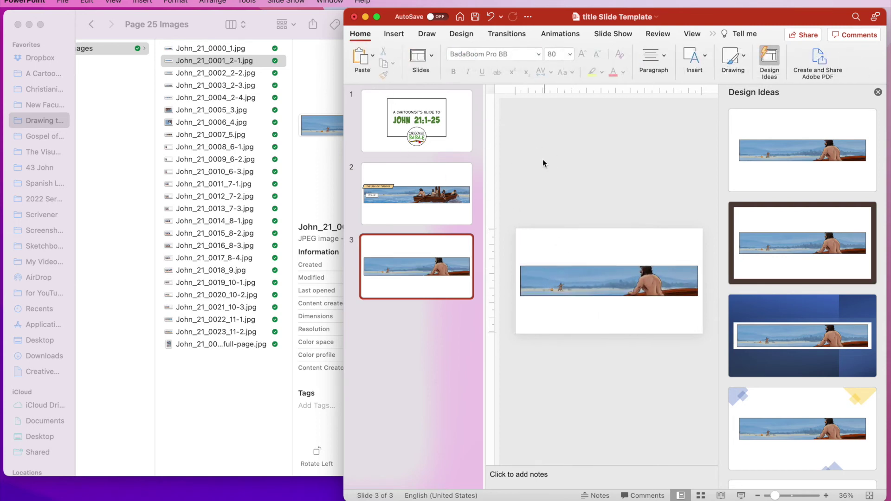
Add slide 4 and drop John_21_0002_2-2.jpg onto it
click(419, 61)
click(395, 92)
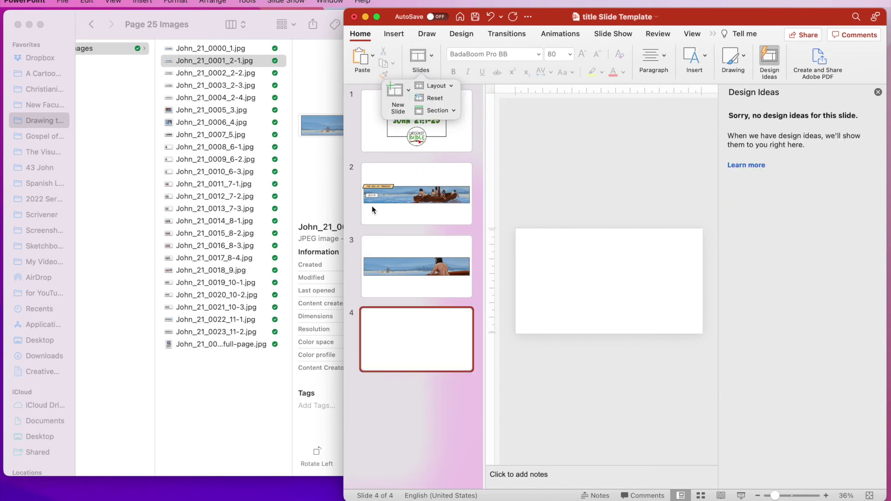
click(322, 123)
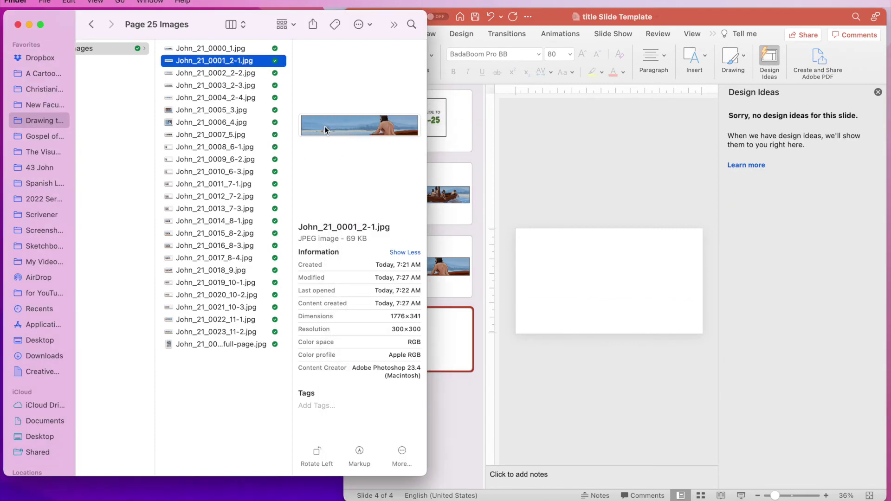
key(Down)
drag(327, 130, 575, 244)
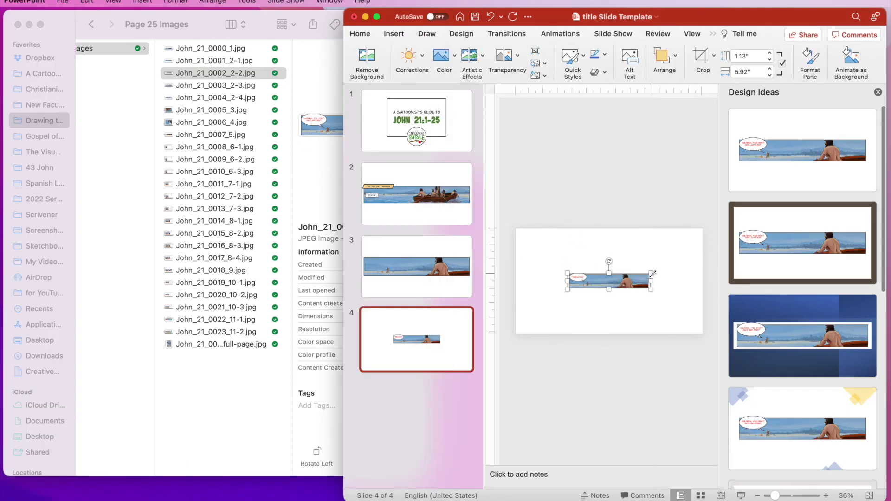
Enlarge the PowerPoint window and widen slide 4's speech-bubble panel to 13.33 inches
click(652, 274)
drag(651, 274, 702, 263)
drag(347, 497, 67, 460)
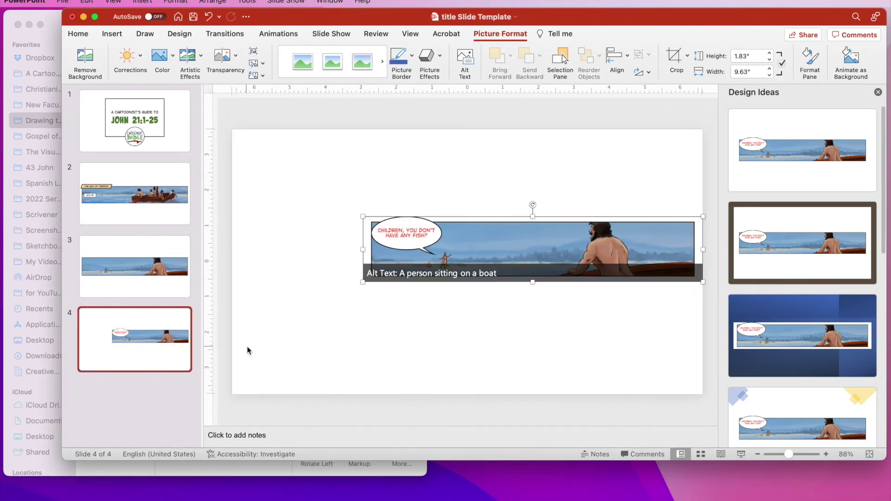
drag(362, 281, 232, 293)
click(265, 333)
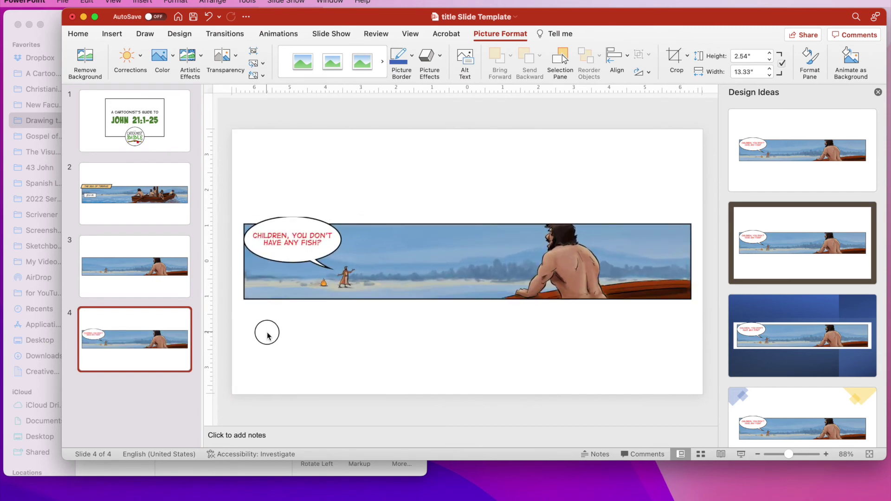
Compare slide 4's panel with slides 2 and 3 to confirm matching widths
click(145, 272)
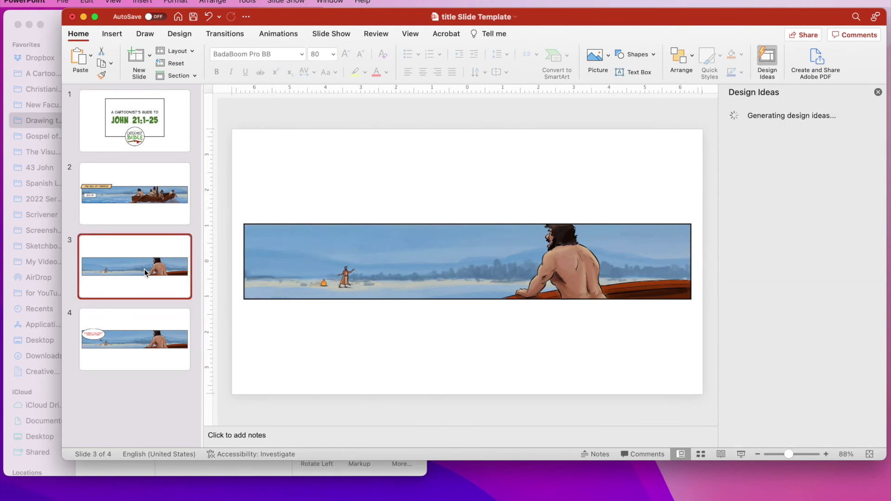
click(157, 338)
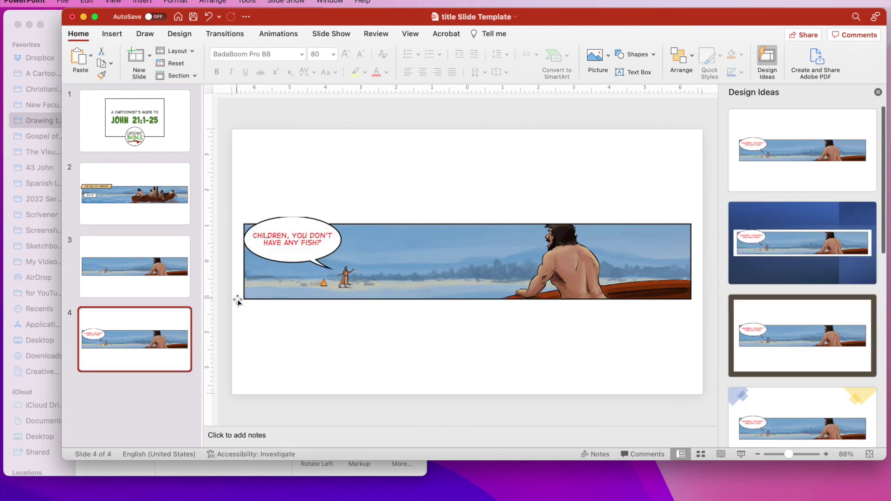
click(143, 271)
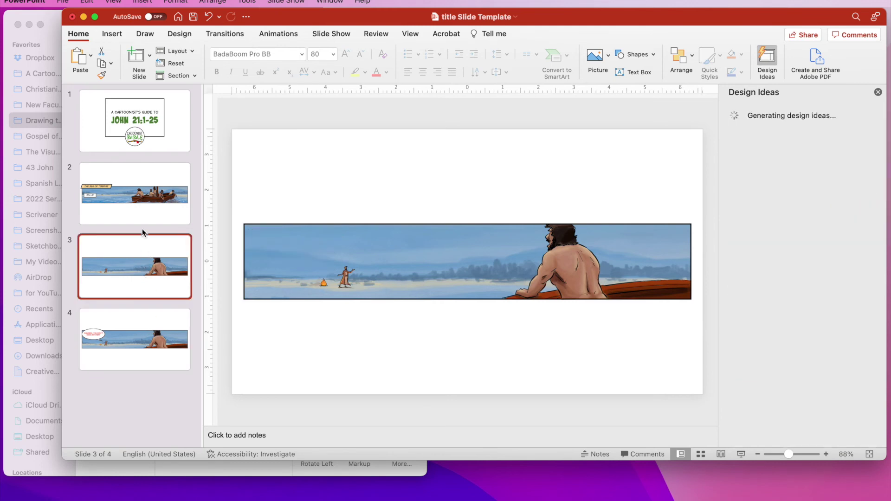
click(141, 209)
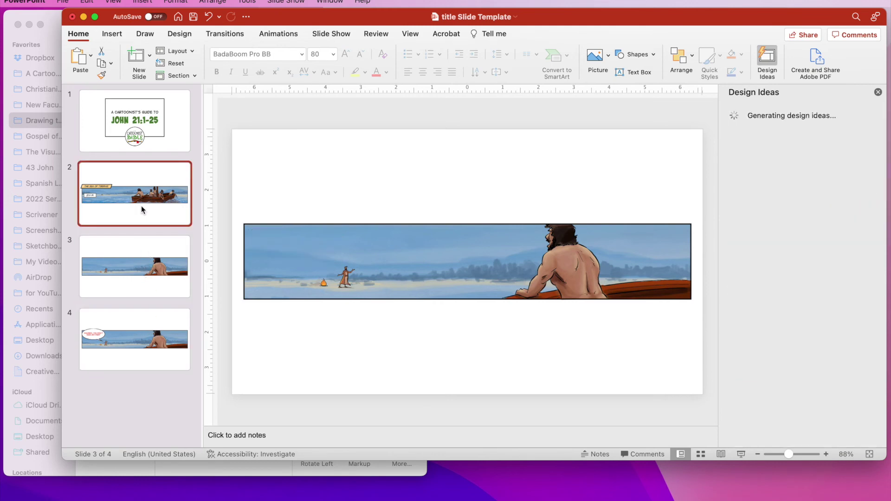
click(145, 260)
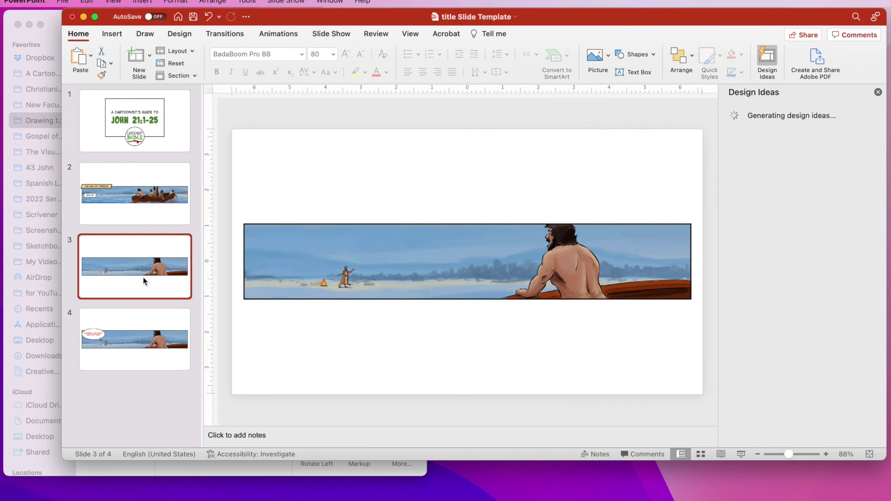
click(145, 337)
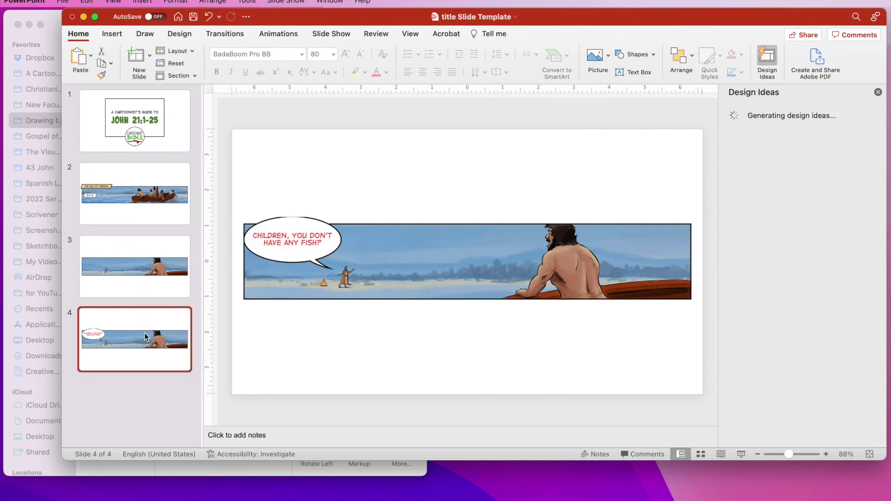
Add slides after slide 4 and drop the next comic panel JPEGs onto them, resizing each
click(136, 55)
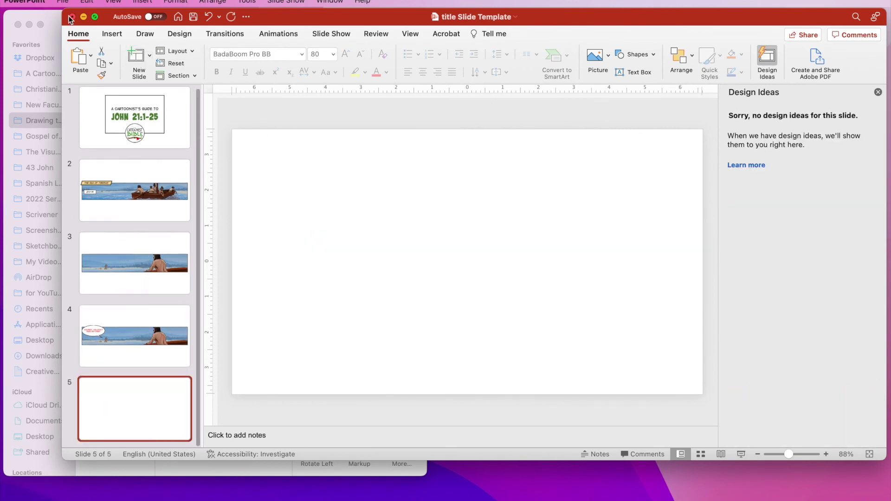
drag(62, 8, 370, 27)
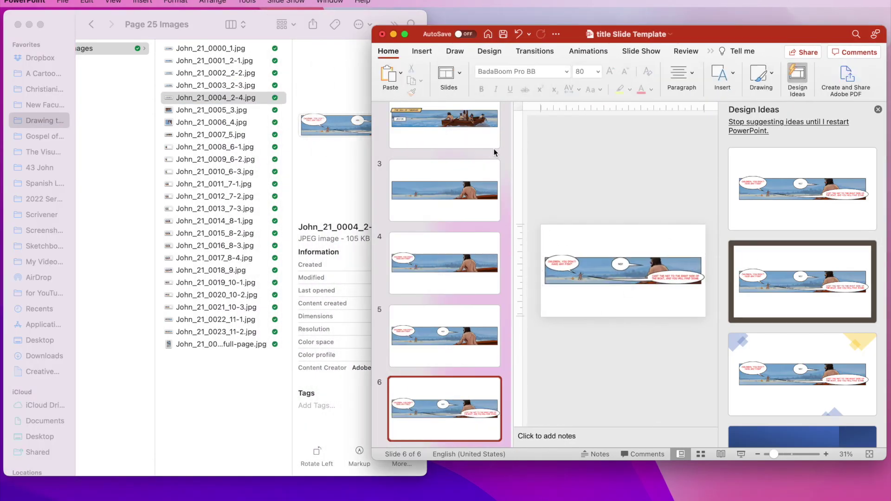
drag(209, 110, 622, 269)
drag(705, 228, 675, 247)
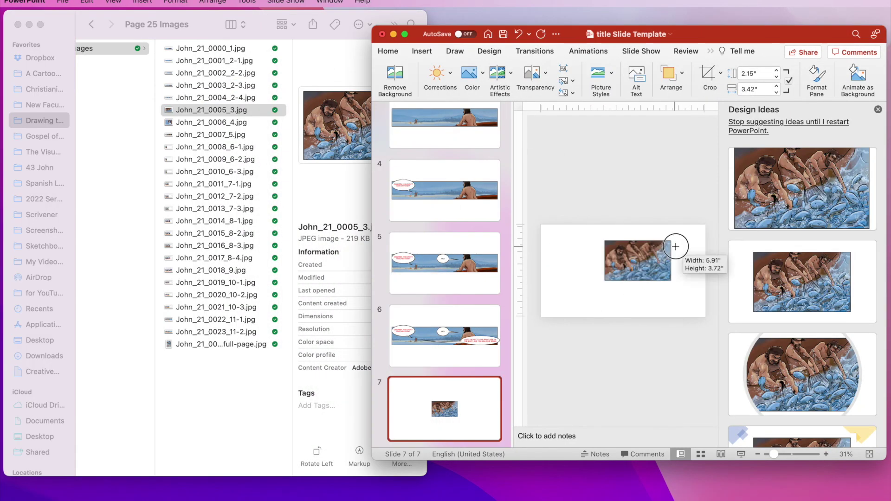
click(448, 72)
click(426, 111)
drag(209, 122, 666, 258)
click(426, 112)
click(448, 73)
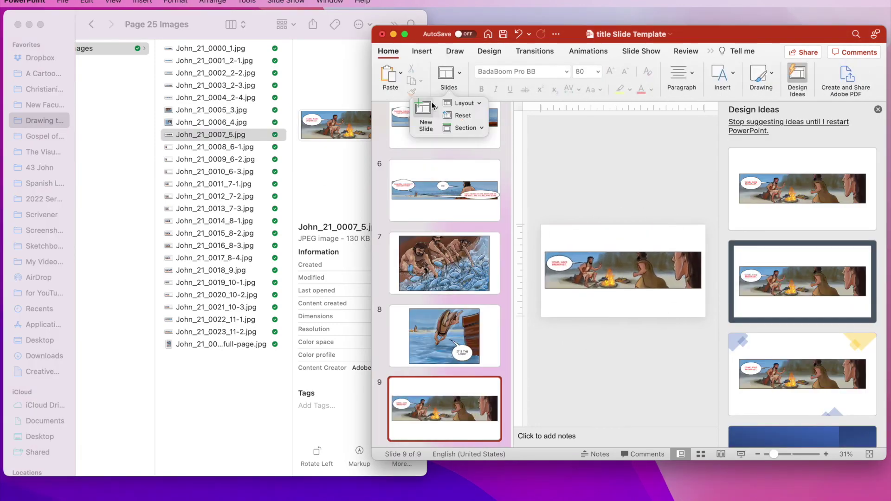
click(426, 111)
drag(209, 147, 622, 269)
Continue placing panels through slide 12, enlarging the slide 11 image to fit
drag(604, 302, 507, 313)
click(208, 147)
drag(209, 146, 464, 269)
drag(404, 343, 300, 357)
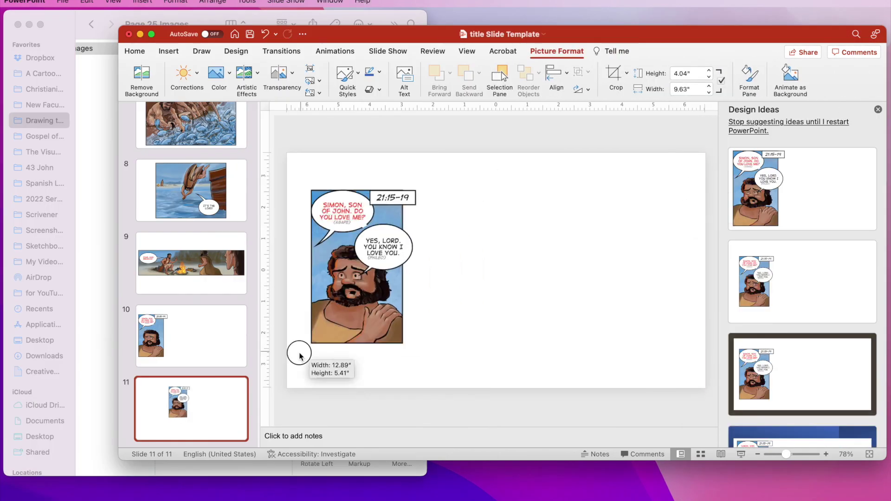
click(209, 159)
click(448, 73)
click(425, 111)
drag(209, 159, 621, 269)
Fill slides up to 20 with panels including John_21_0011_7-1.jpg and John_21_0014_8-1.jpg
click(449, 73)
click(209, 184)
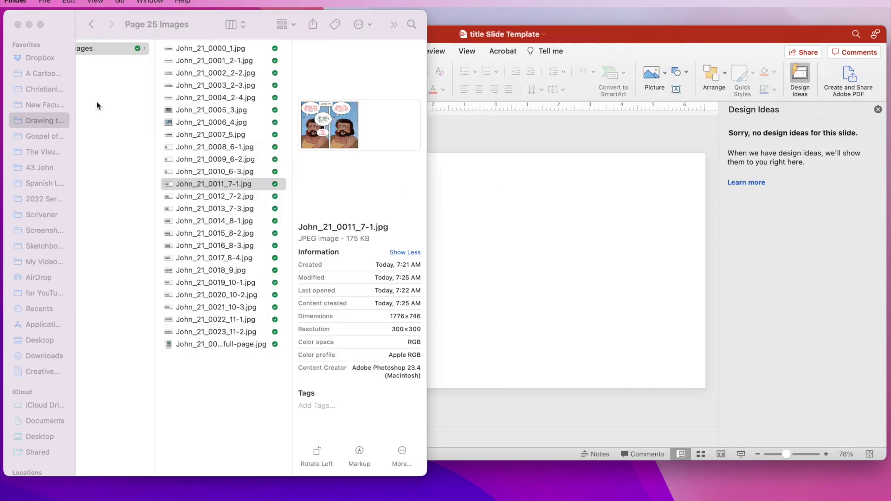
drag(209, 184, 559, 247)
click(213, 221)
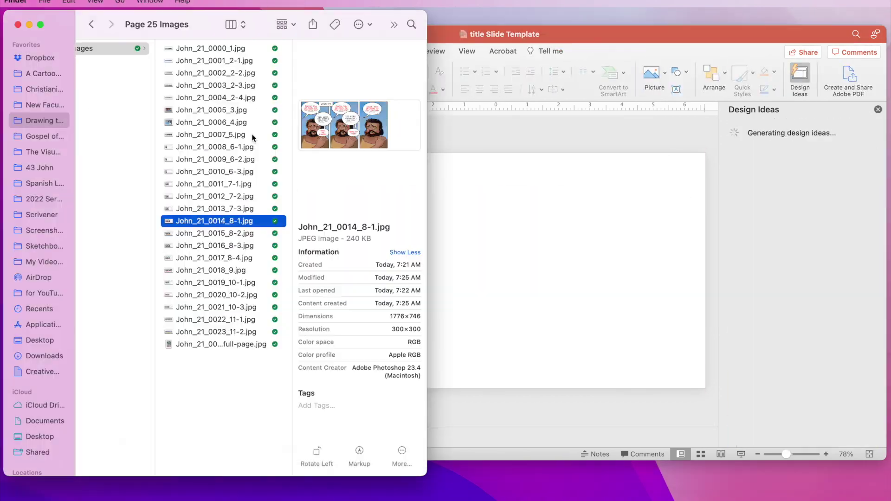
drag(213, 221, 427, 312)
click(214, 257)
click(195, 79)
drag(214, 258, 464, 269)
drag(622, 186, 398, 313)
Place panels on slides 21 through 25, including John_21_0020_10-2.jpg on slide 22
click(195, 78)
drag(464, 270, 591, 242)
click(199, 255)
drag(200, 254, 464, 269)
drag(353, 352, 384, 306)
click(196, 79)
drag(110, 116, 464, 269)
click(196, 78)
drag(705, 195, 702, 268)
Add slide 26 with the full comic page and enlarge PowerPoint to fill the screen
click(134, 51)
click(195, 79)
drag(109, 116, 464, 269)
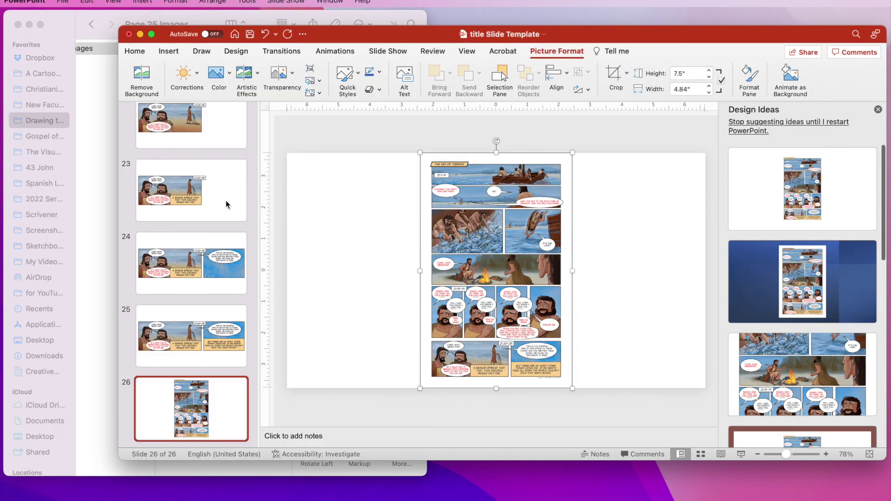
drag(124, 29, 9, 4)
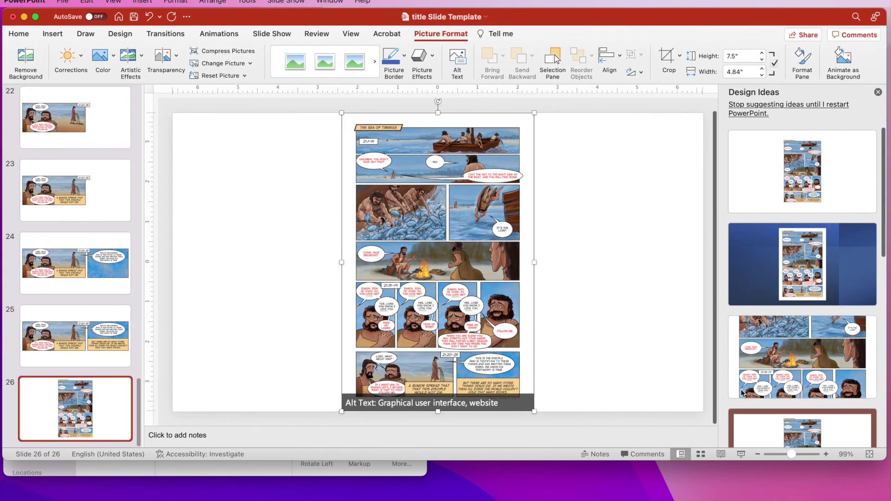
drag(882, 458, 885, 499)
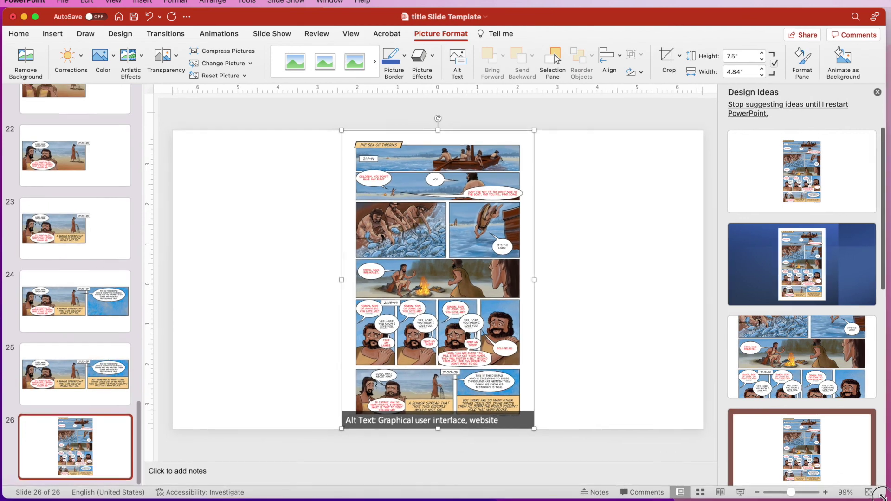
Step through the deck from the JOHN 21:1-25 title slide, then select all 26 slides
click(265, 191)
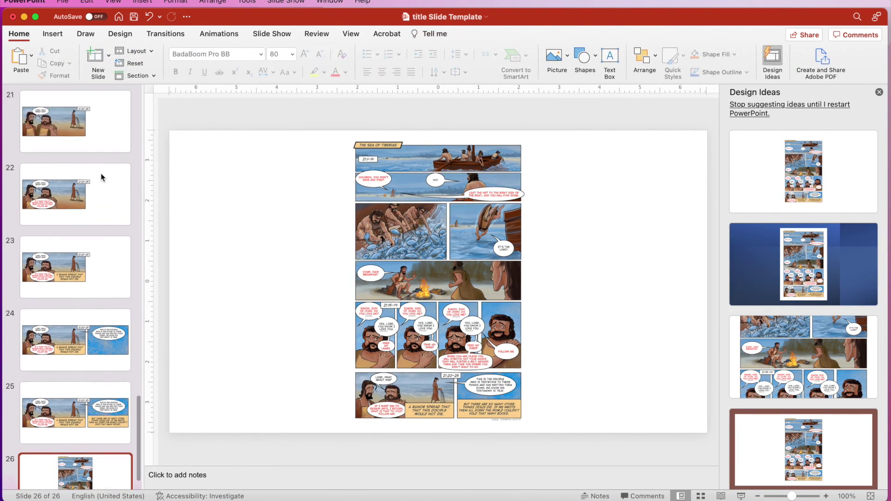
scroll(99, 175, up, 15)
click(89, 128)
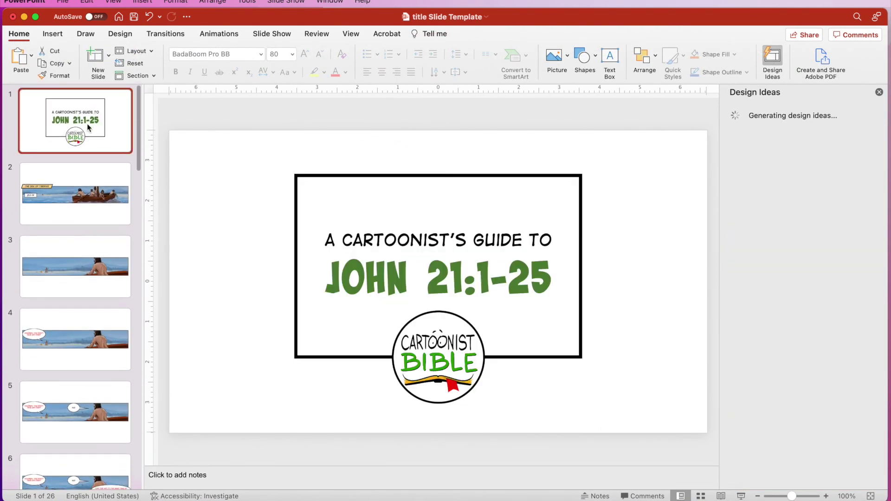
key(Down)
key(Down)
key(Down)
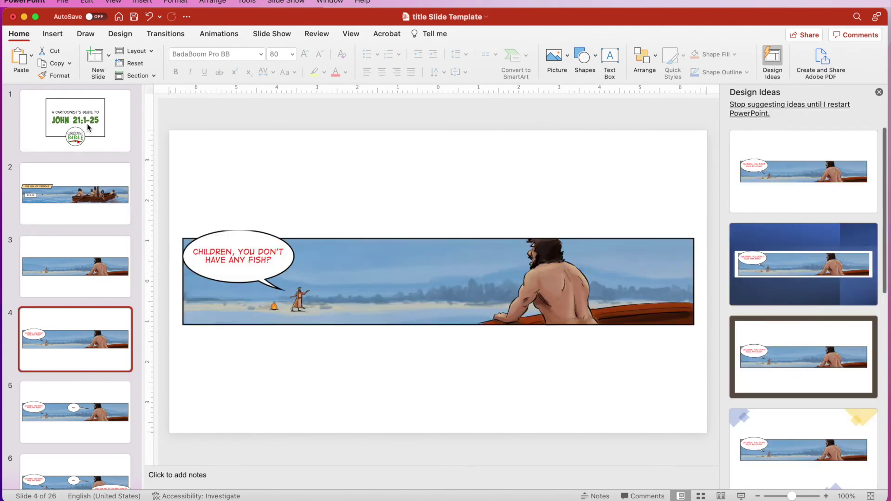
key(Down)
key(Down)
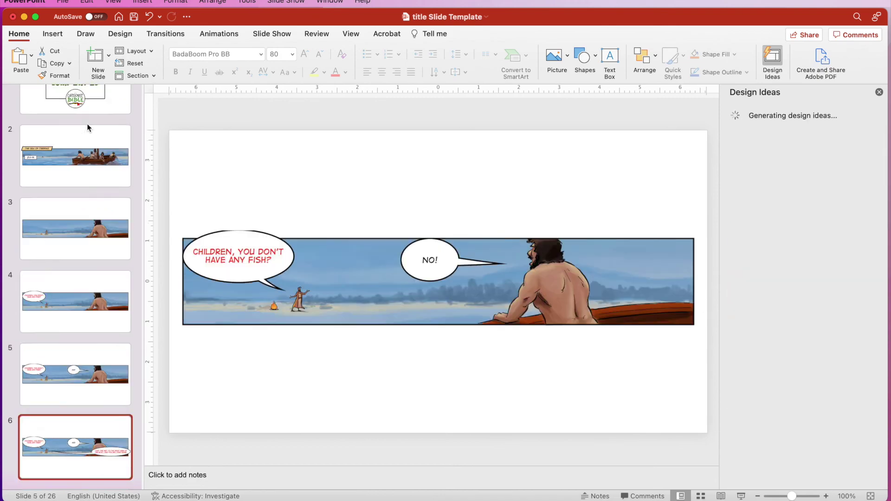
key(Down)
key(Down)
key(Down)
key(Down)
key(Down)
key(Down)
key(Down)
key(Down)
key(Down)
key(Down)
key(Down)
key(Down)
key(Down)
key(Down)
key(Down)
key(Down)
key(Down)
key(Down)
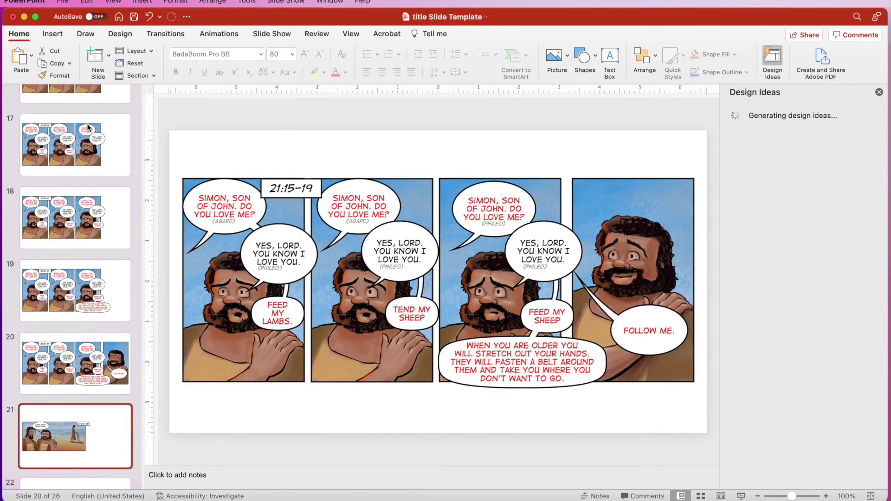
key(Down)
key(Down)
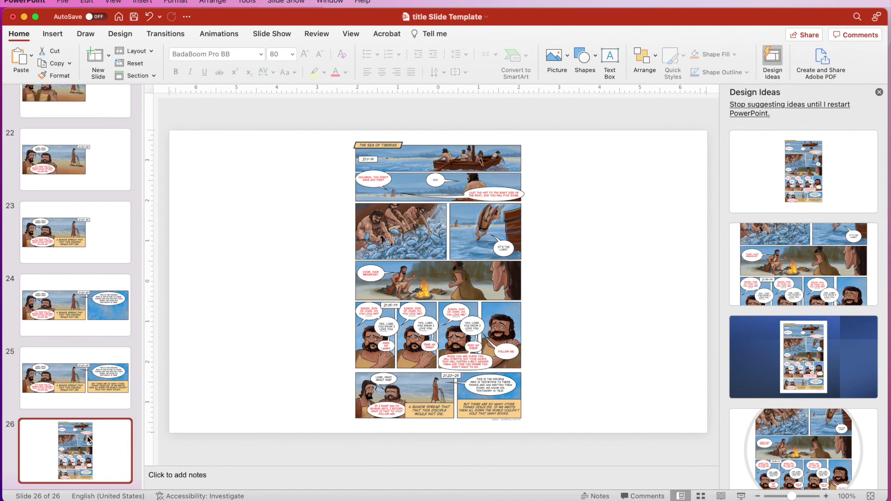
key(super+a)
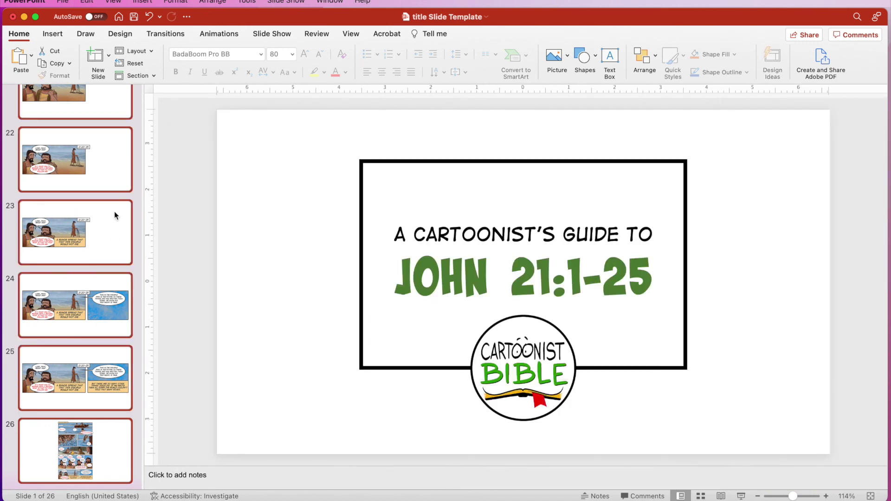
Apply a Fade transition to all slides and set the show to Browsed by an individual (window)
click(173, 34)
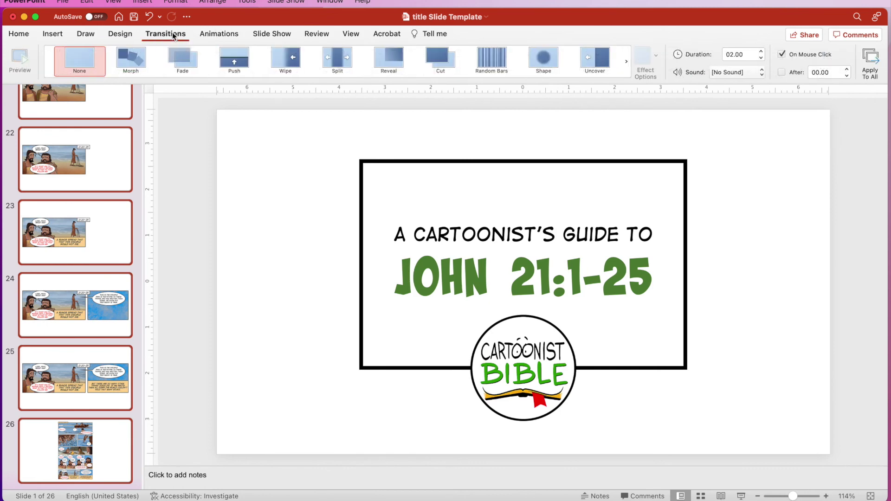
click(183, 69)
scroll(129, 125, up, 15)
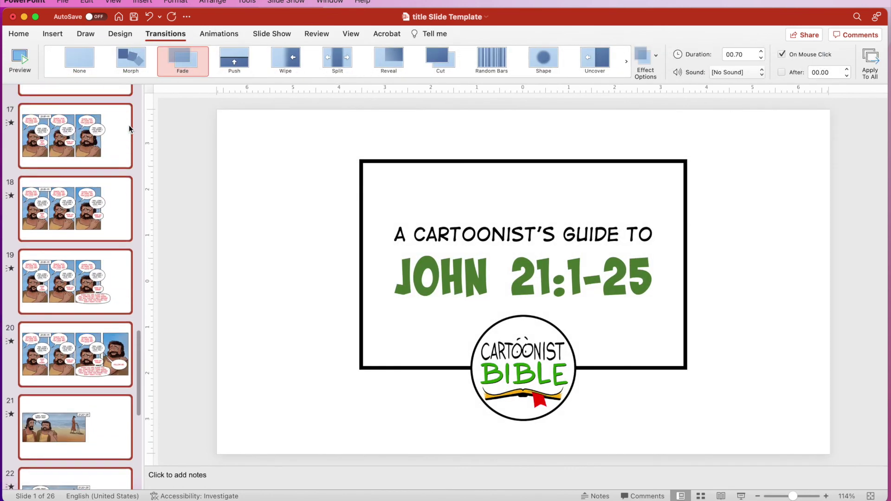
click(105, 134)
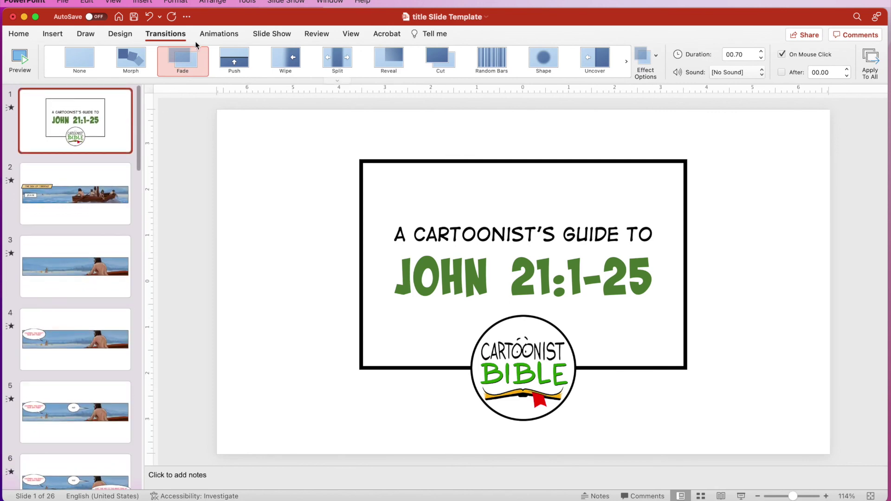
click(276, 38)
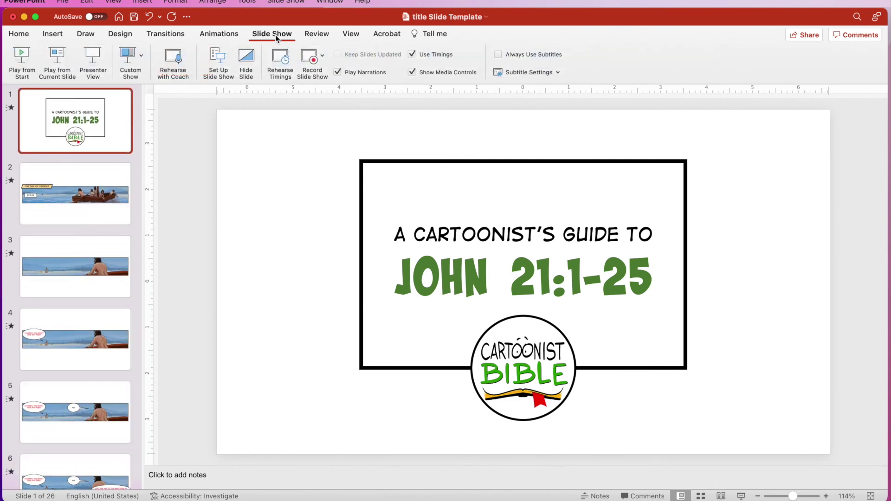
click(219, 59)
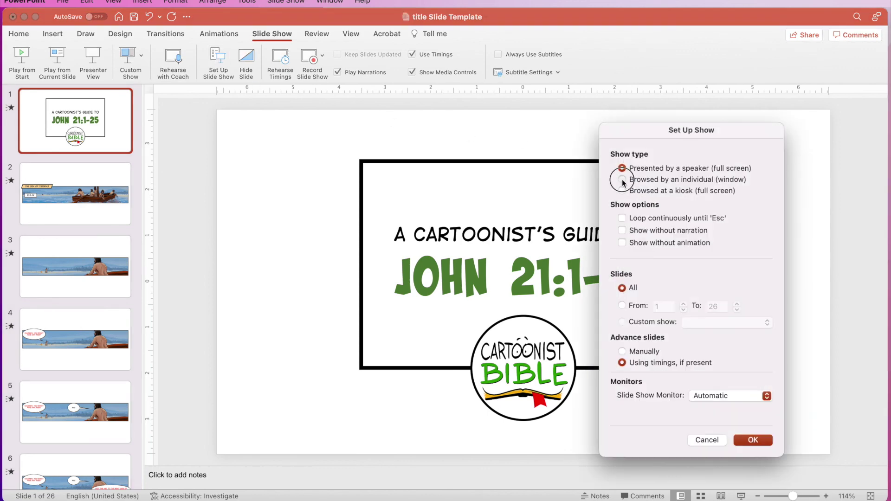
click(621, 180)
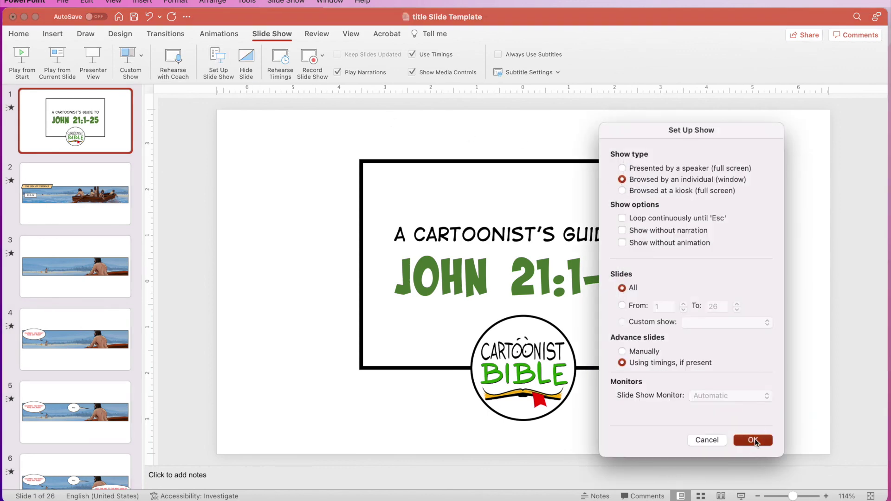
click(752, 440)
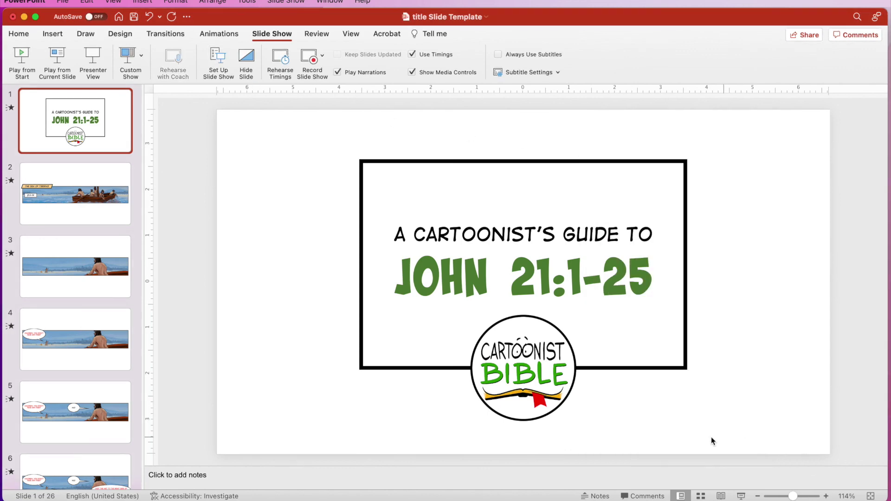
Start the windowed slide show and advance from the title slide to the Sea of Tiberias panel
click(741, 496)
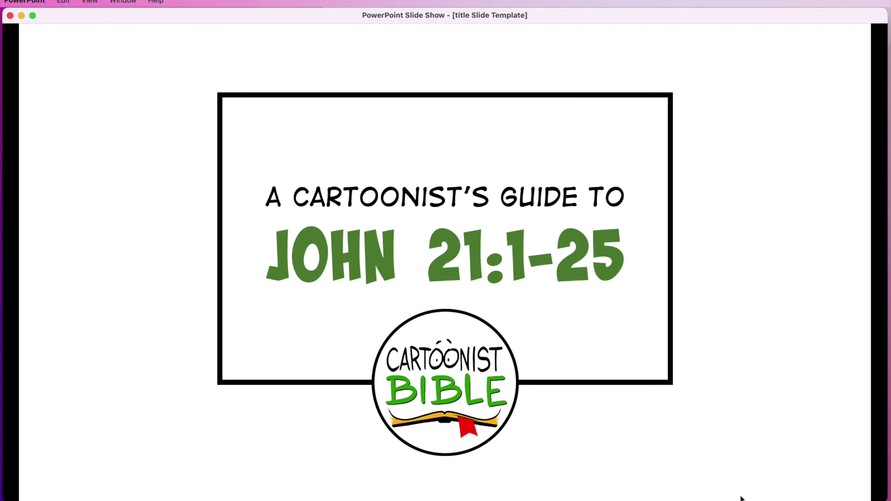
key(Right)
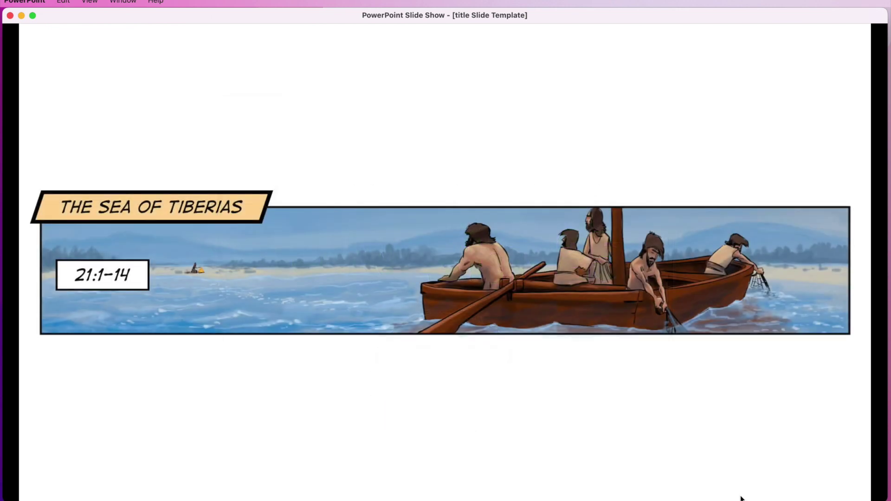